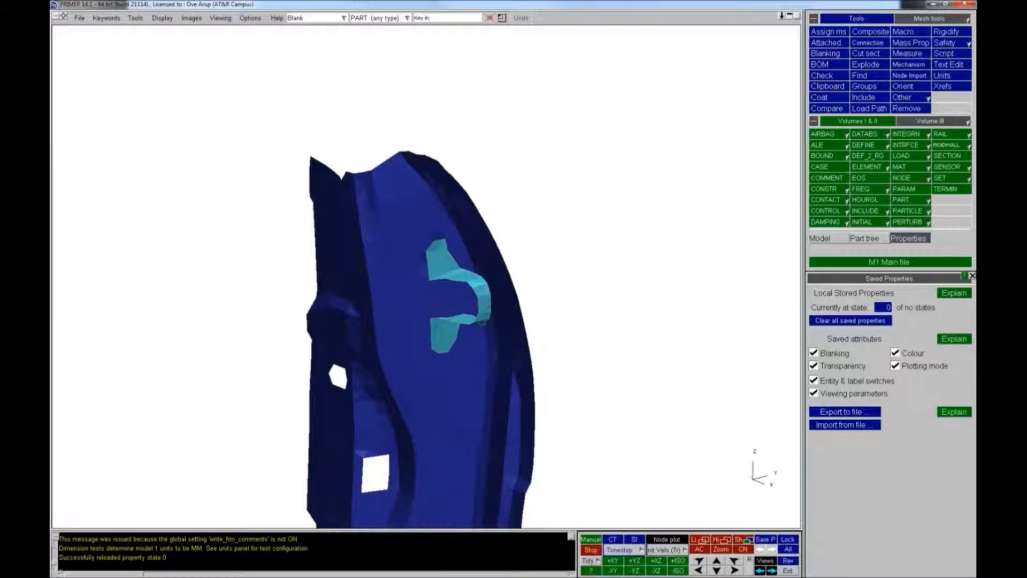
Start creating Bolt / Joint connections with all visible shells as the candidates, after viewing both sides of the bracket and pillar
left_click_drag(448, 354, 430, 375)
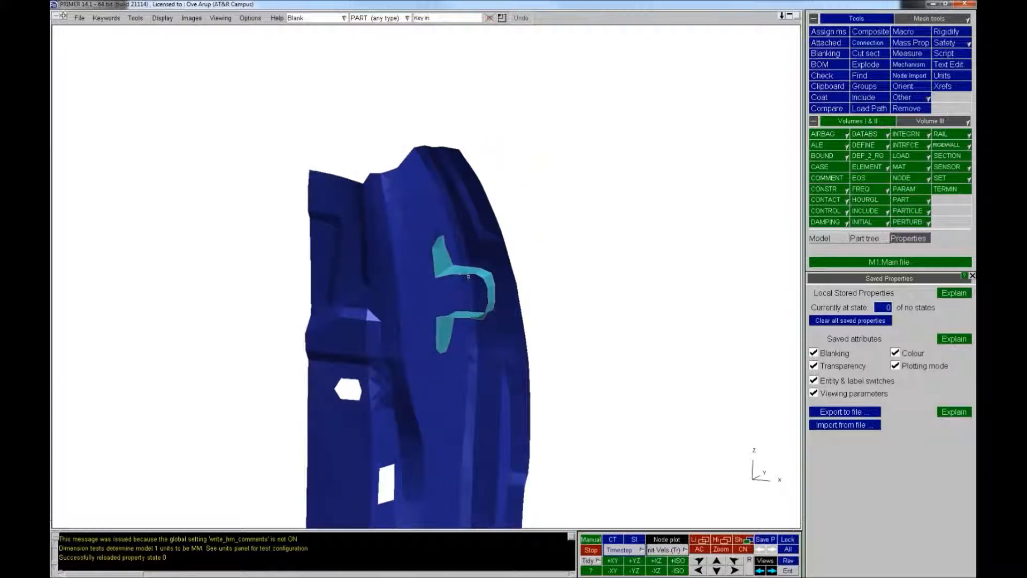
left_click_drag(493, 313, 777, 342)
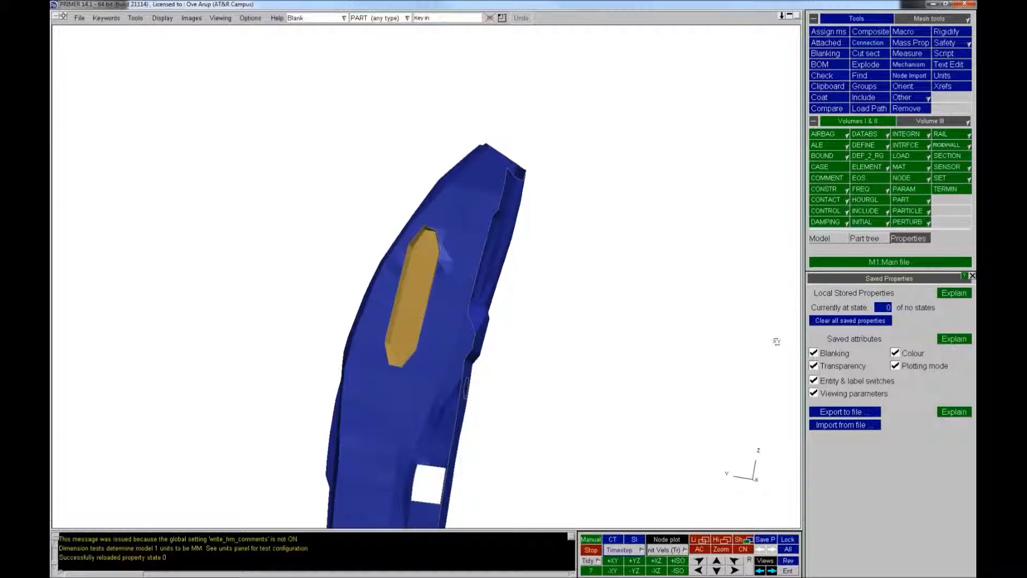
mouse_move(777, 342)
left_mouse_down()
mouse_move(610, 317)
mouse_move(471, 321)
mouse_move(440, 305)
mouse_move(414, 266)
left_mouse_up()
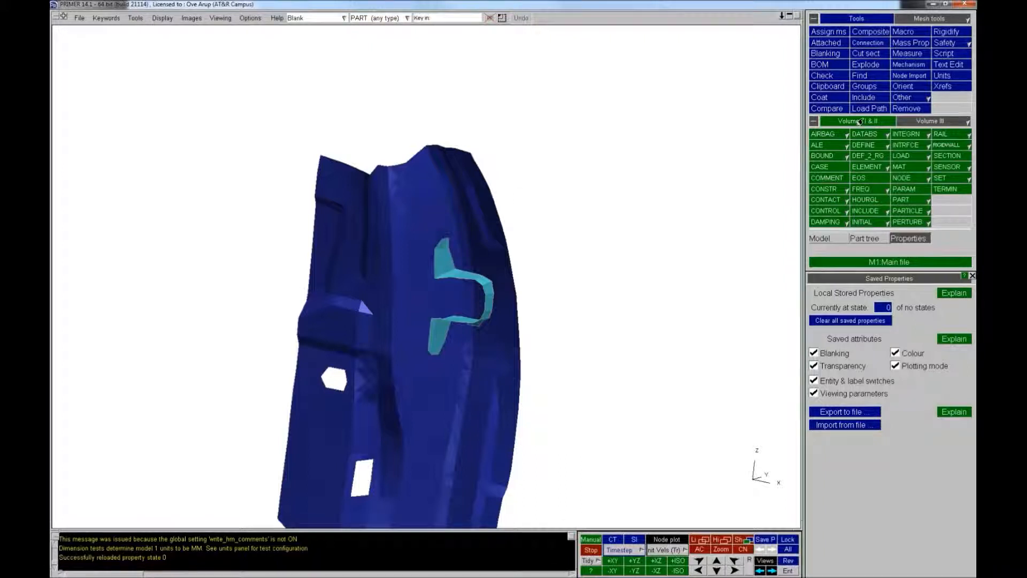
left_click(869, 43)
left_click(836, 294)
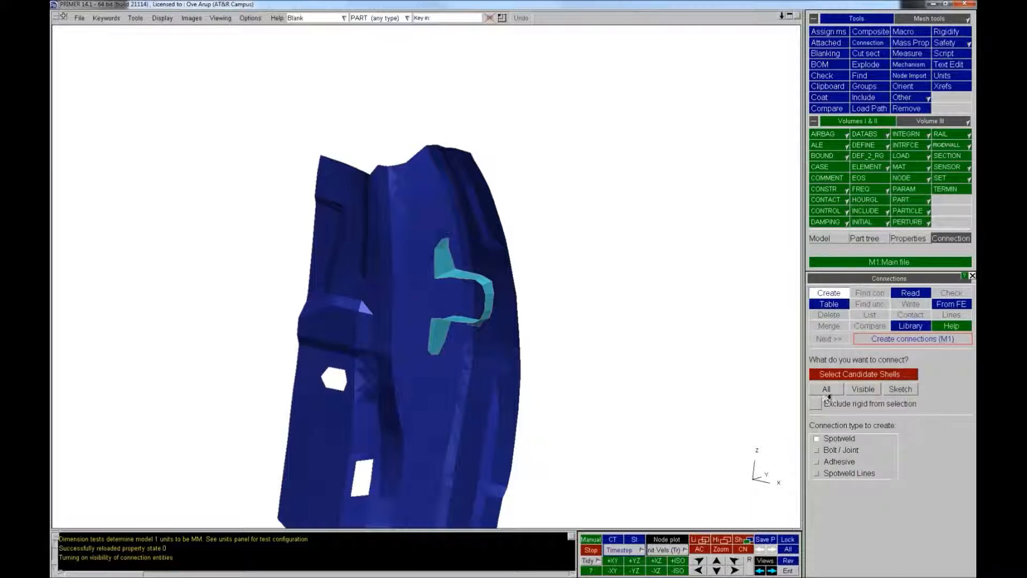
left_click(863, 390)
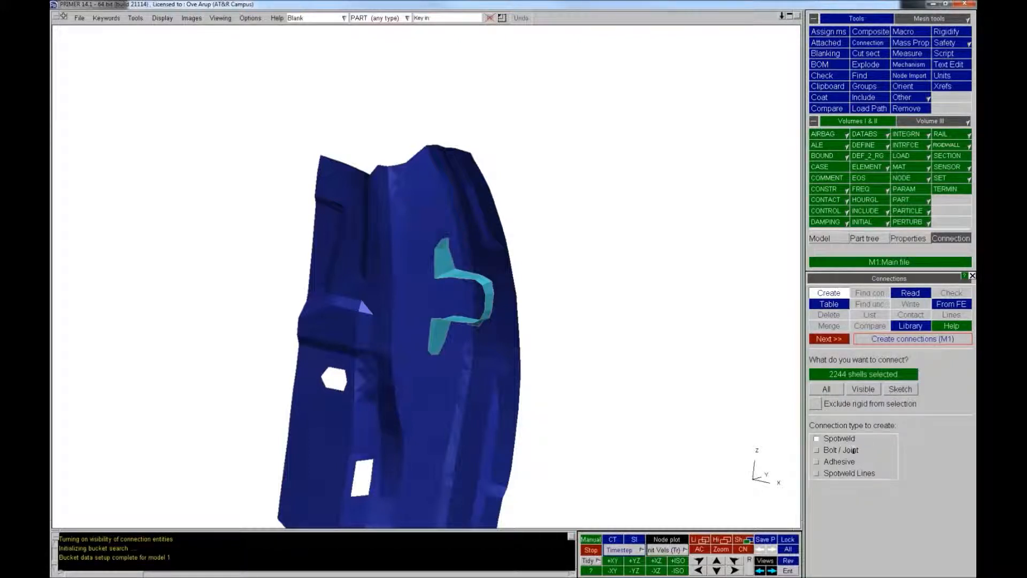
left_click(837, 452)
left_click(830, 339)
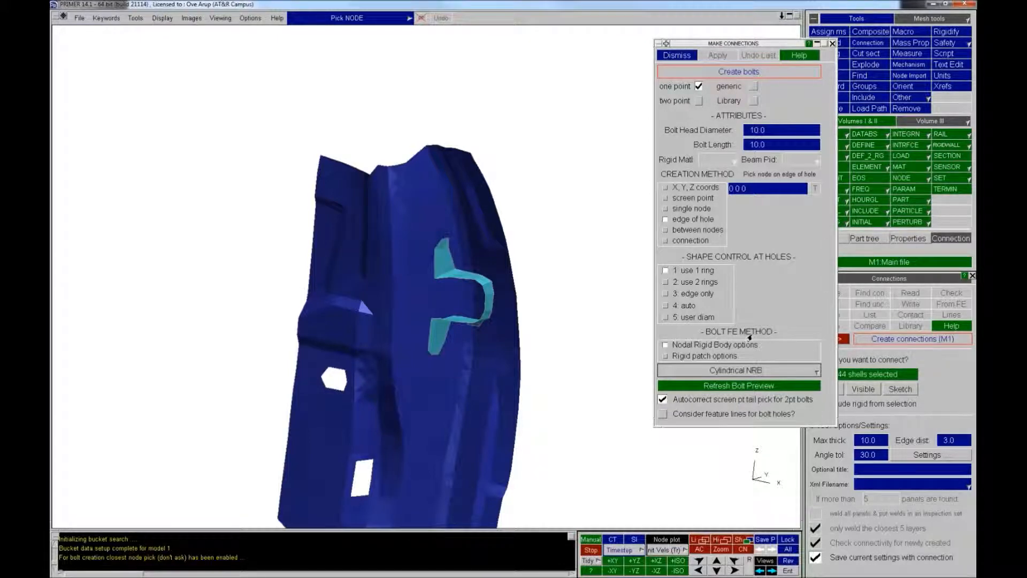
Configure the one-point bolt with Rigid patch options, a head diameter of 15 and placement by screen point
left_click(685, 358)
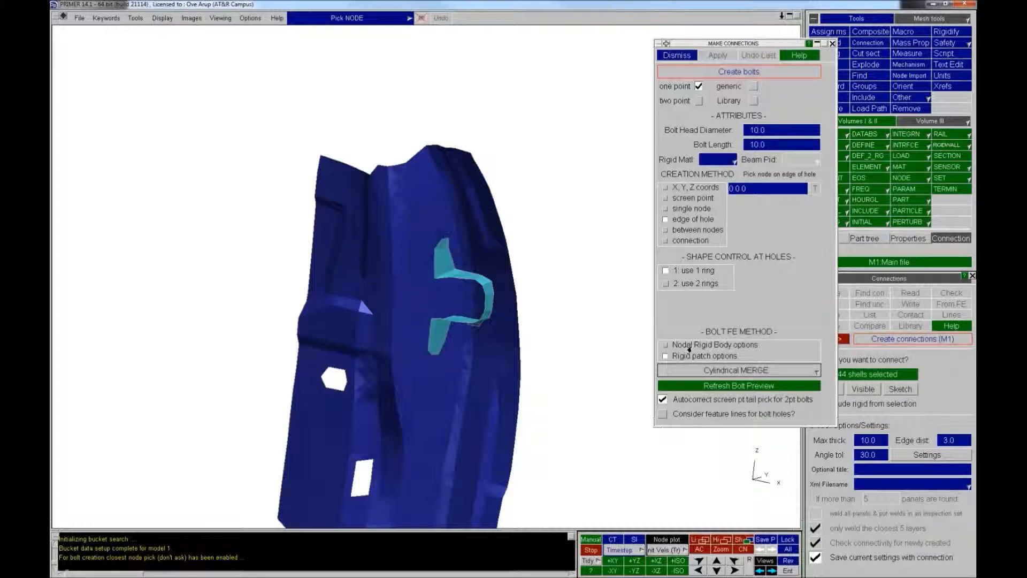
left_click(765, 133)
type("15")
key("Return")
left_click(676, 199)
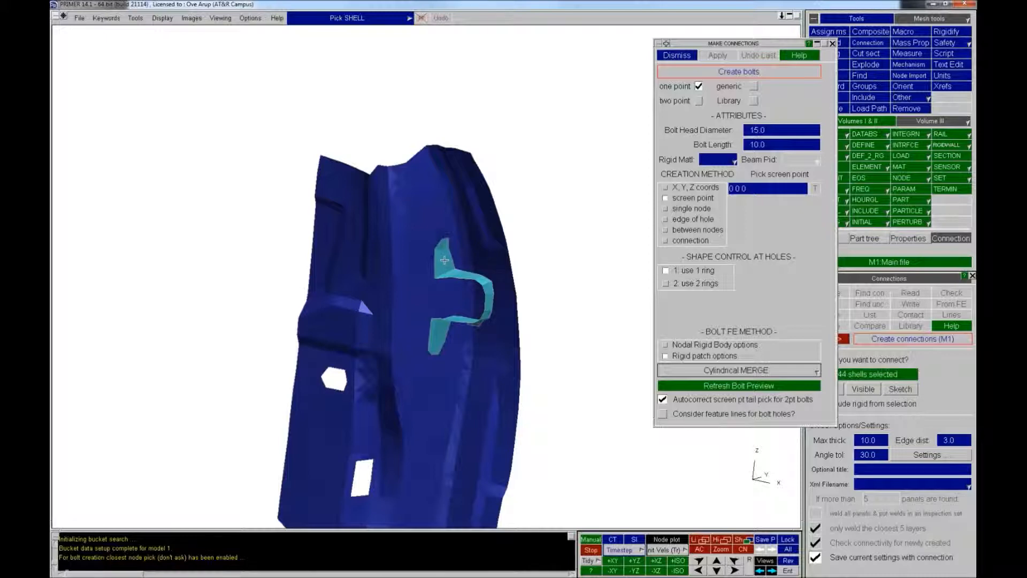
Create a Cylindrical MERGE bolt in the middle of the light-blue bracket's upper flange
right_click_drag(233, 448, 562, 79, "shift")
left_click_drag(562, 79, 527, 101, "shift")
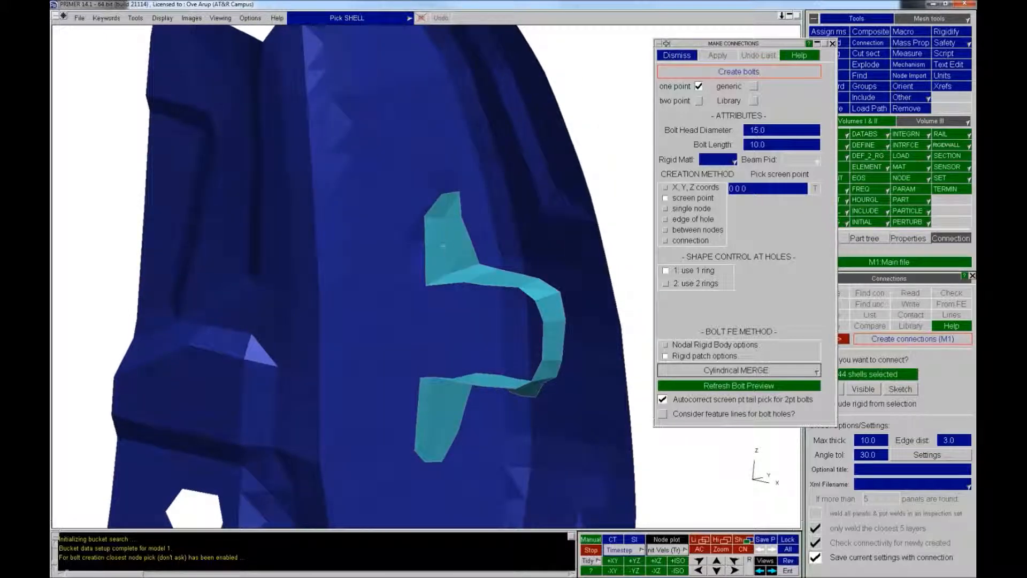
left_click(444, 245)
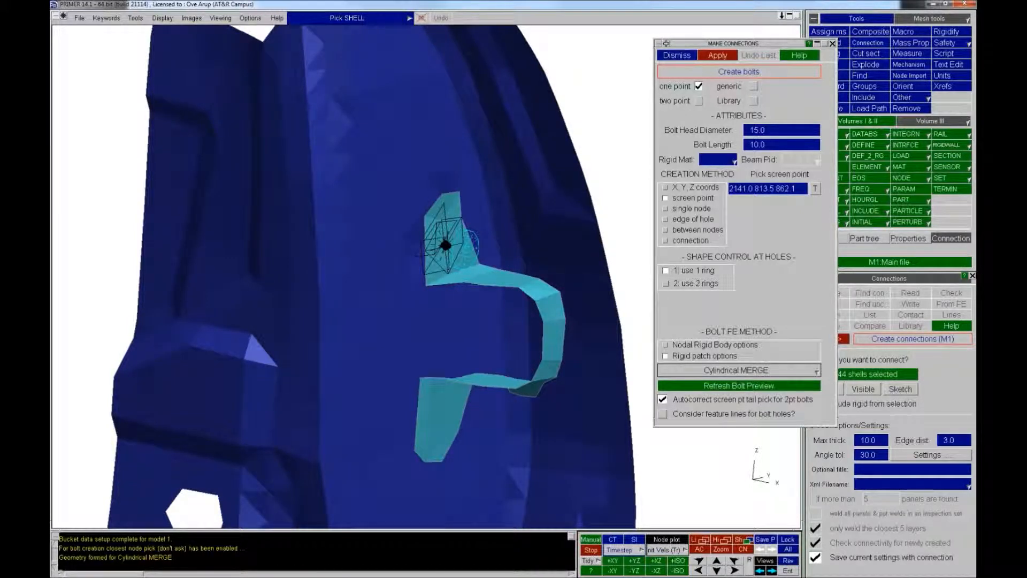
right_click_drag(428, 425, 634, 106, "shift")
middle_click_drag(548, 273, 503, 300, "shift")
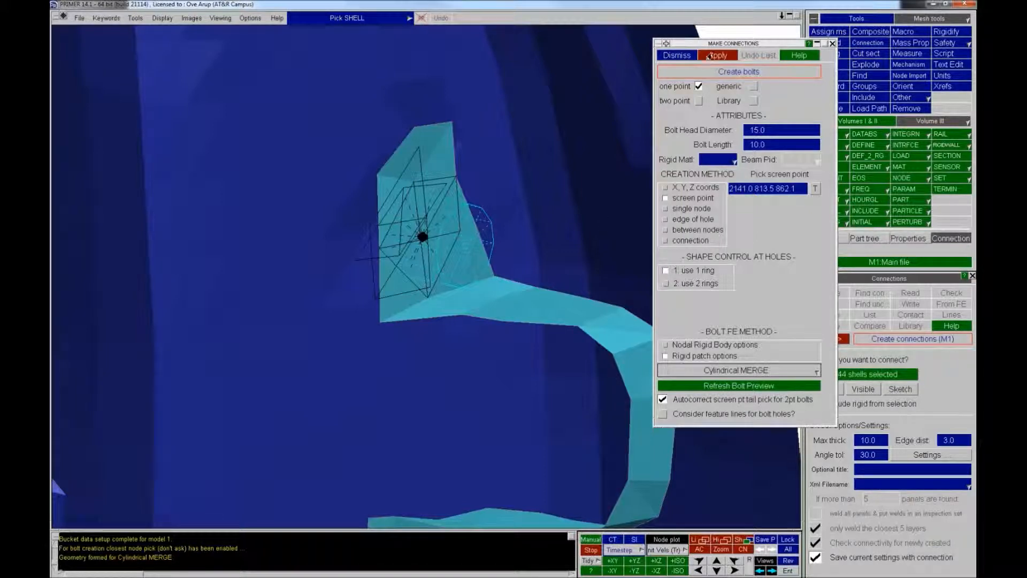
left_click(710, 56)
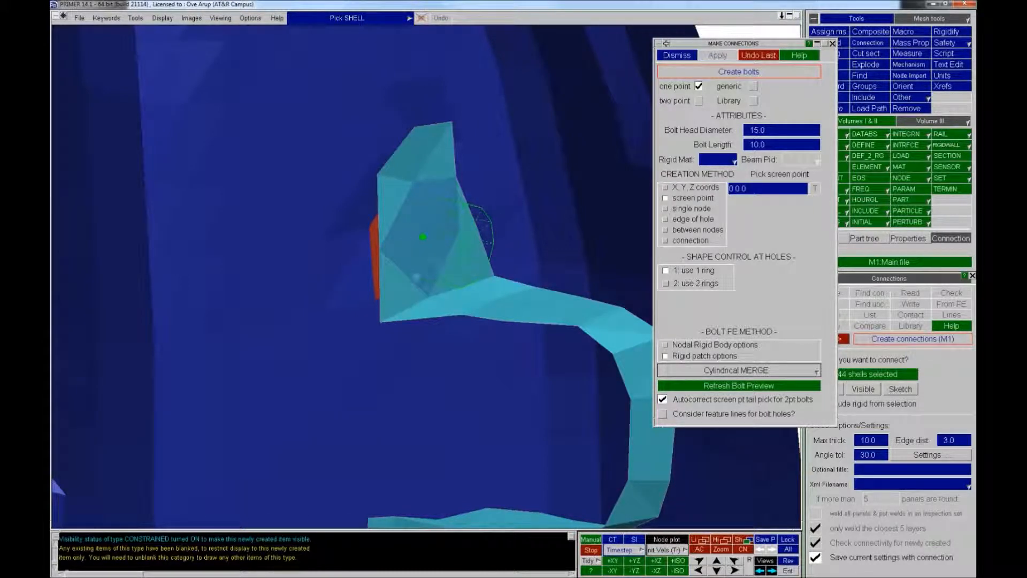
Check the rigid patch bolt from the back of the pillar and undo its creation
left_click_drag(365, 294, 559, 292, "shift")
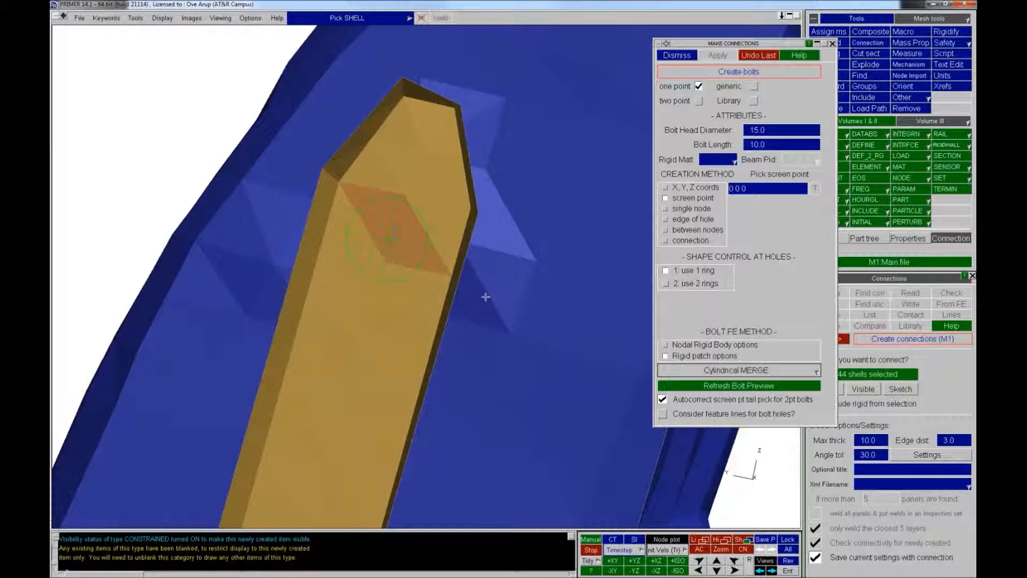
left_click_drag(486, 297, 131, 248, "shift")
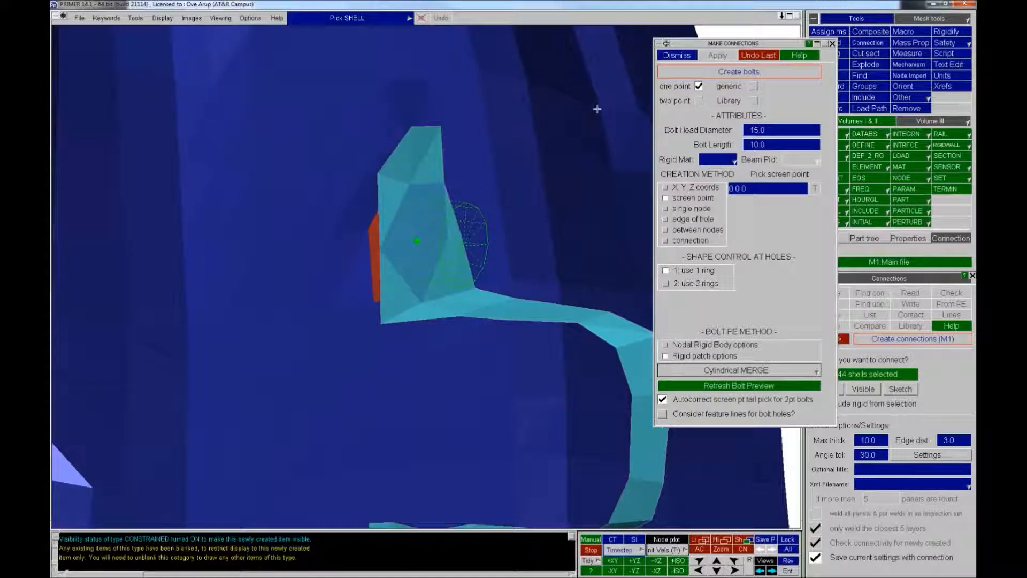
left_click(764, 58)
right_click_drag(532, 167, 423, 391, "shift")
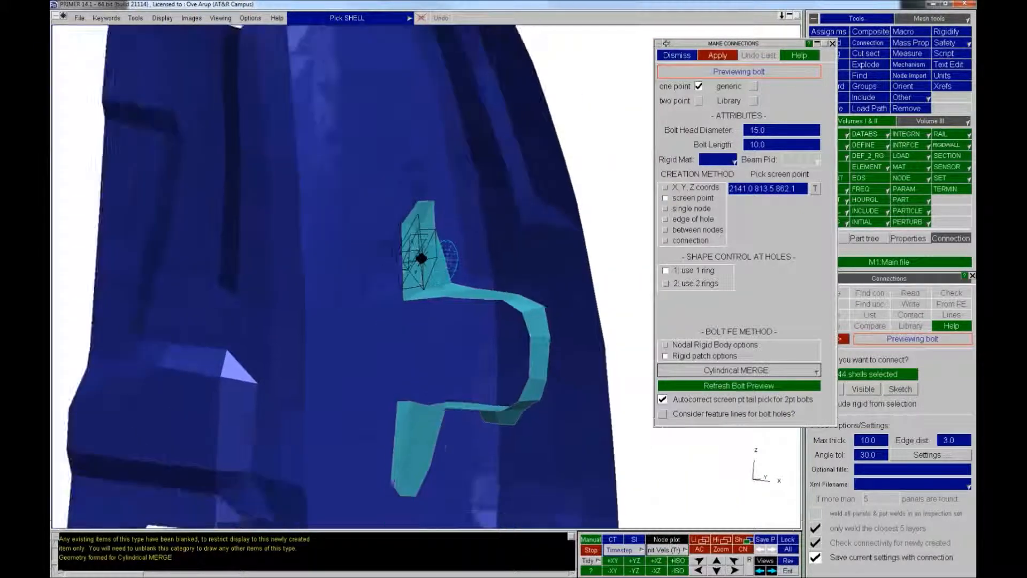
middle_click_drag(415, 393, 423, 337, "shift")
left_click_drag(420, 337, 391, 339, "shift")
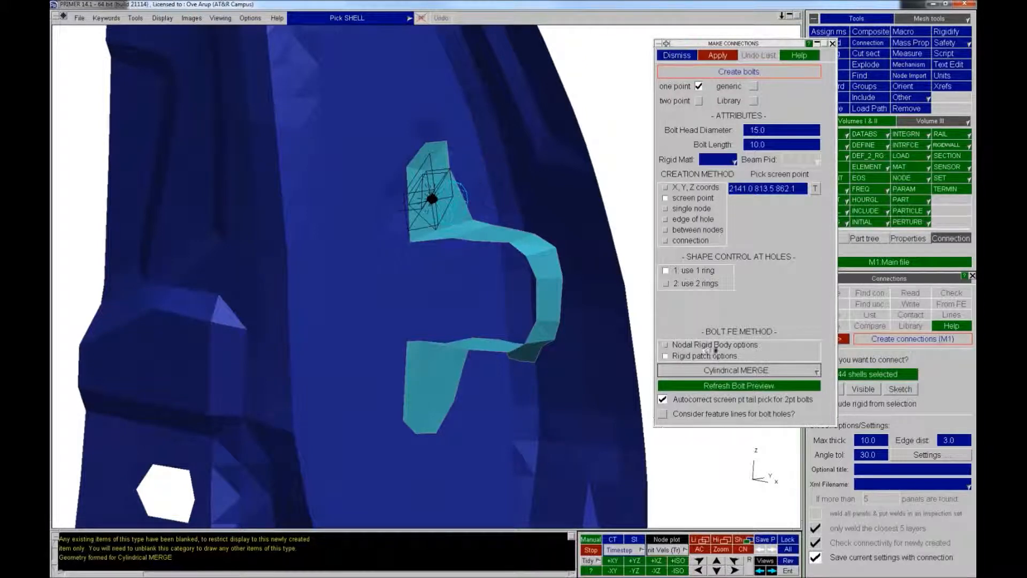
Switch the previewed bolt to Nodal Rigid Body options and try a head diameter of 20, then 25
left_click(678, 345)
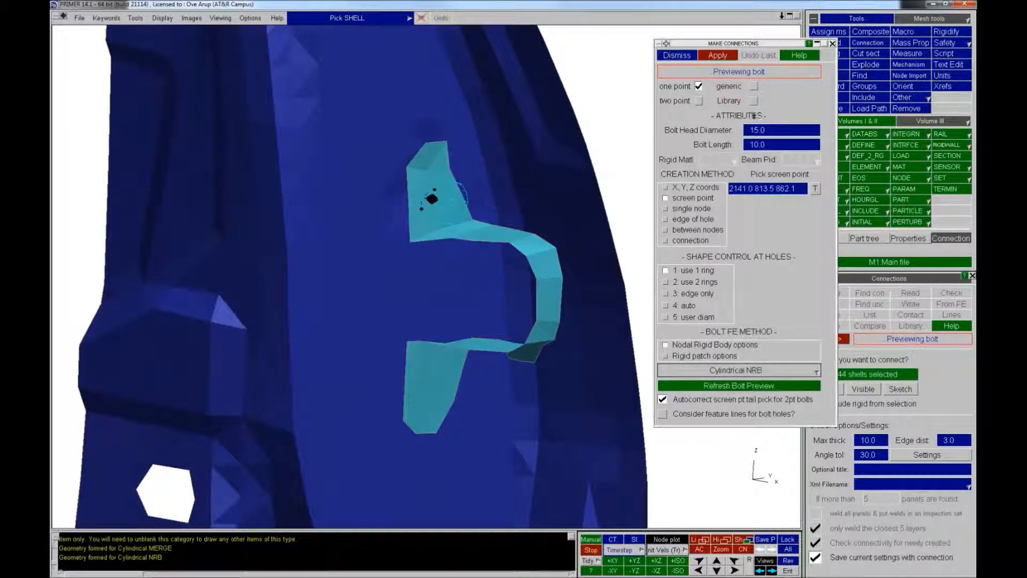
left_click(773, 132)
type("20")
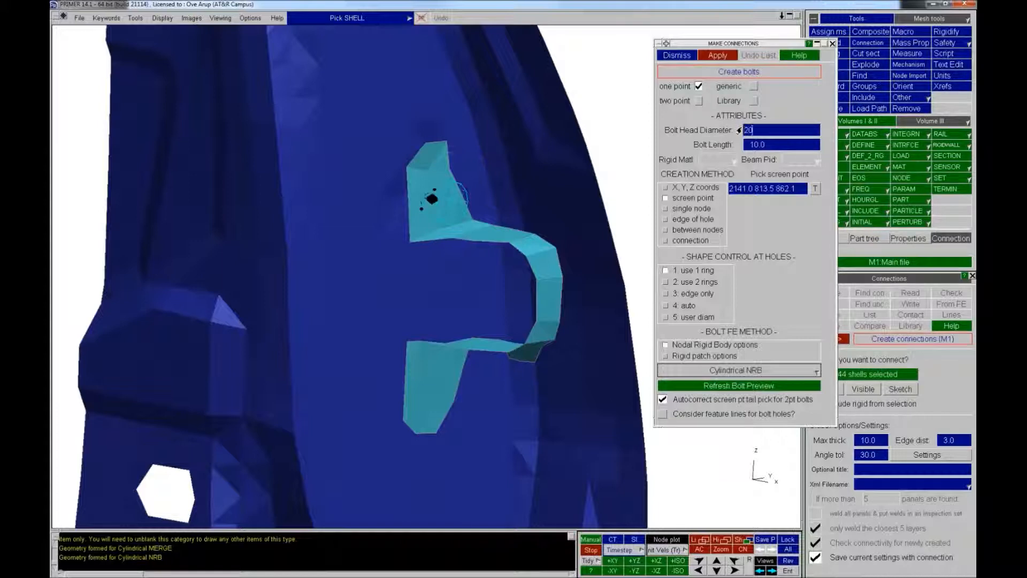
key("Return")
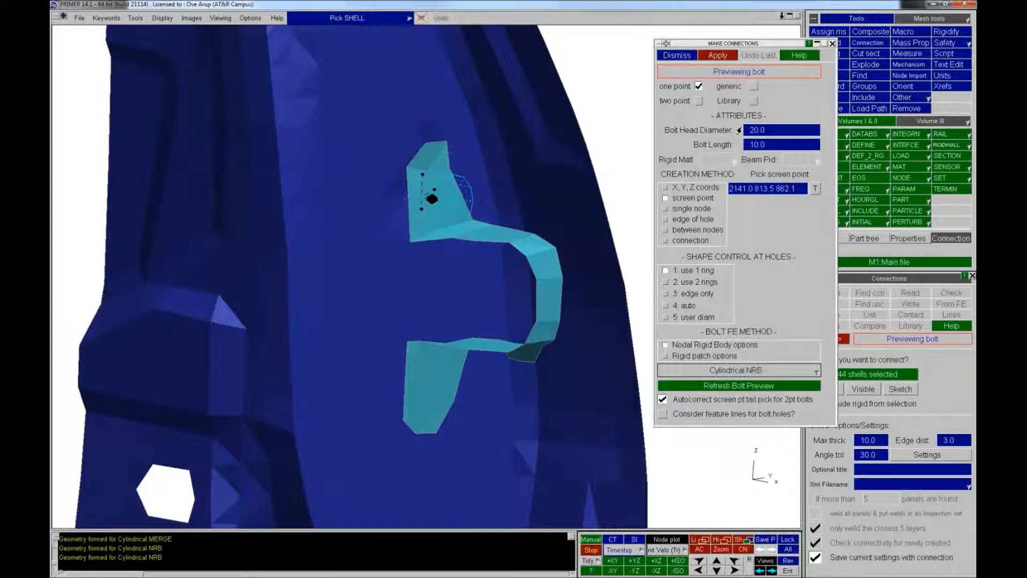
left_click(740, 130)
type("25")
key("Return")
Create the Cylindrical NRB bolt on the bracket's upper flange and examine its rigid body in line display before returning to shaded display
right_click_drag(327, 461, 540, 184, "shift")
middle_click_drag(540, 184, 479, 286, "shift")
right_click_drag(479, 286, 495, 265, "shift")
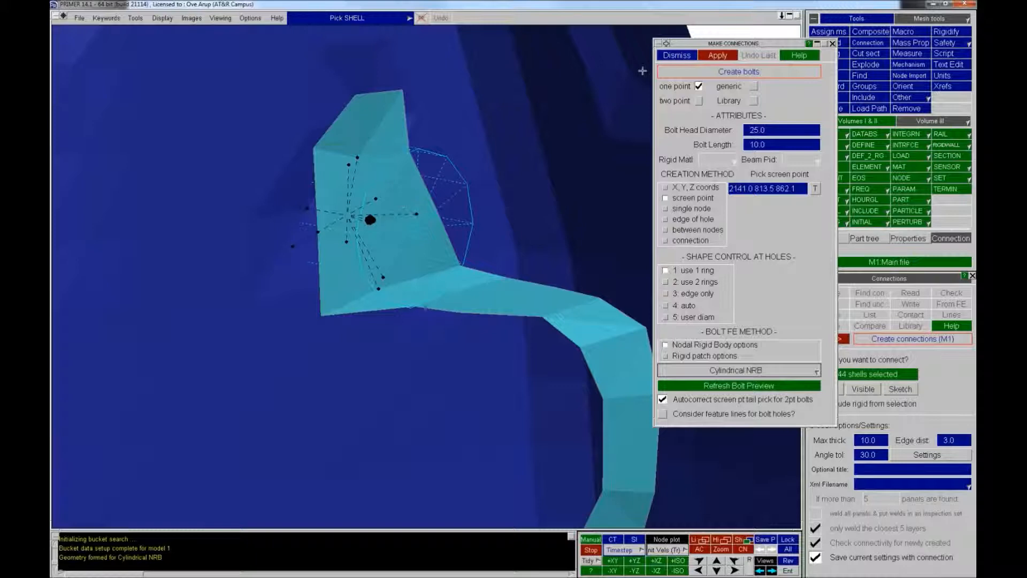
left_click(718, 55)
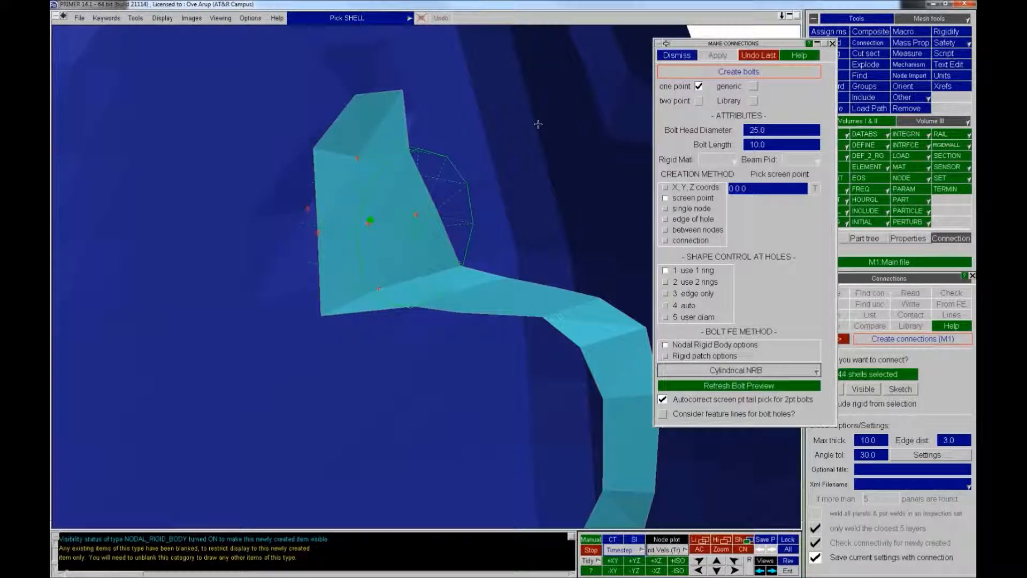
key("l")
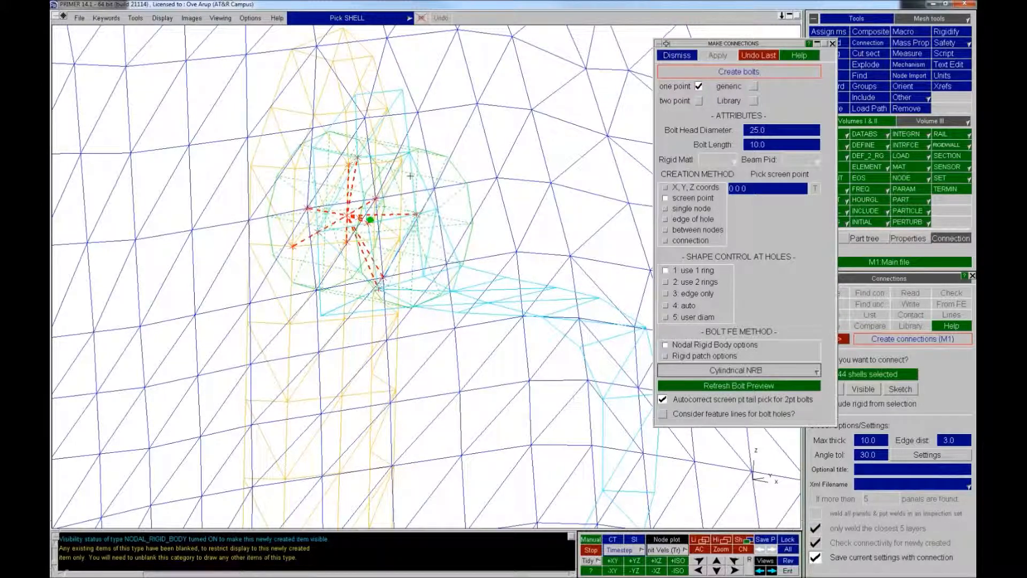
key("s")
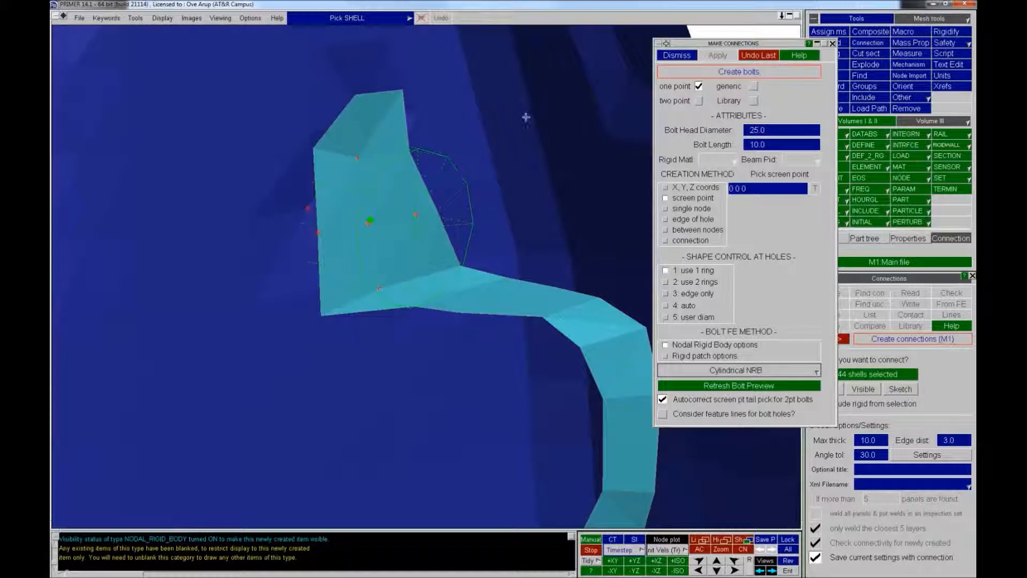
Create a second Cylindrical NRB bolt in the middle of the bracket's lower flange
right_click_drag(527, 117, 334, 455, "shift")
middle_click_drag(335, 454, 334, 381, "shift")
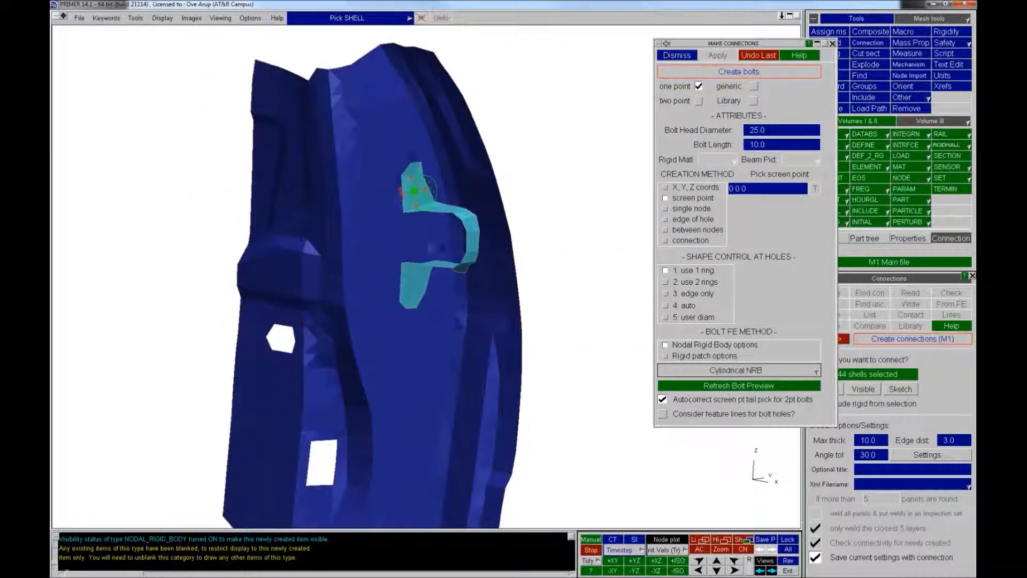
left_click(411, 284)
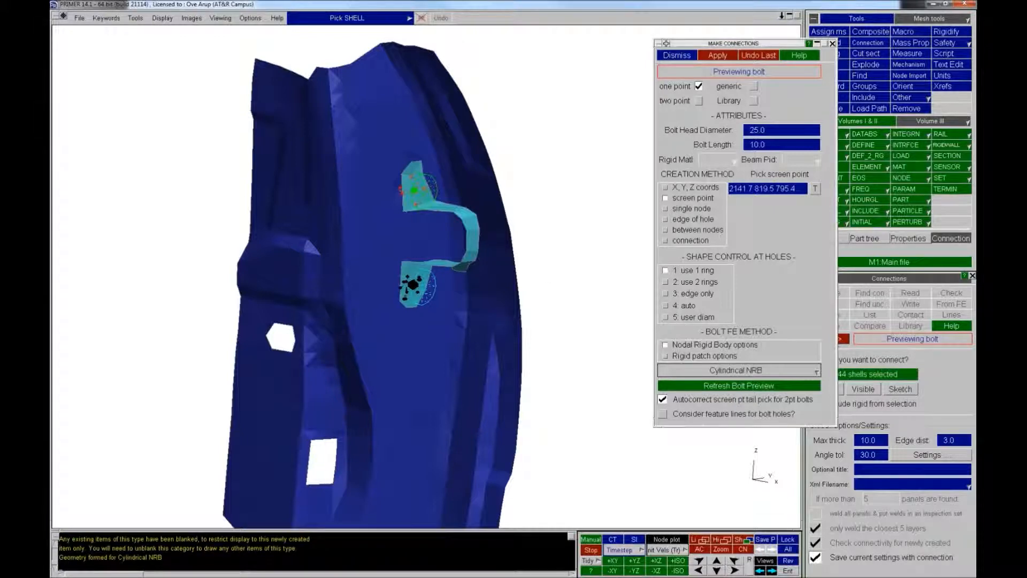
left_click(718, 56)
mouse_move(570, 279)
left_mouse_down("shift")
mouse_move(216, 243)
mouse_move(540, 286)
left_mouse_up("shift")
mouse_move(465, 332)
right_mouse_down("shift")
mouse_move(479, 297)
mouse_move(503, 294)
right_mouse_up("shift")
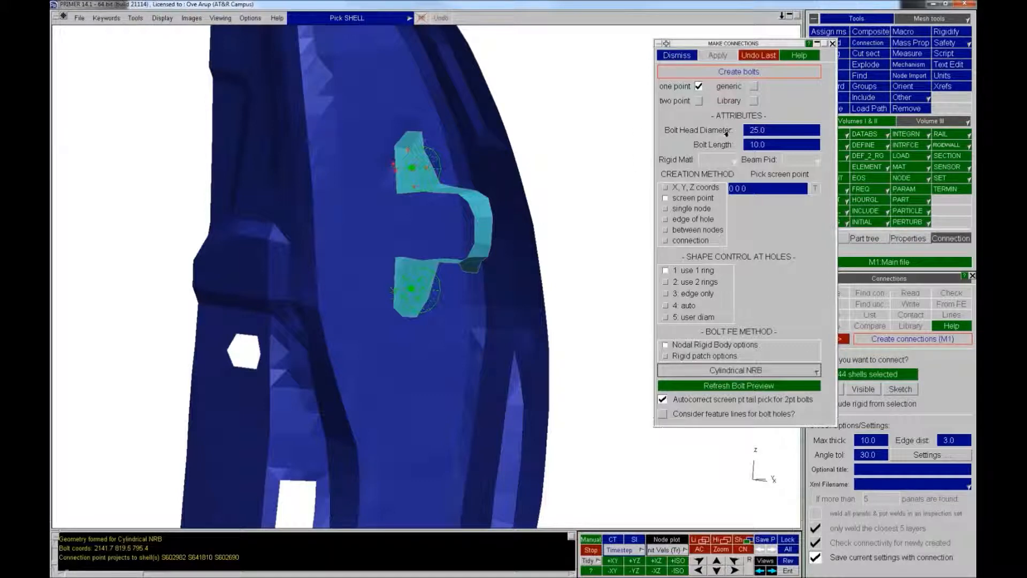
Close bolt creation and delete all connections together with their associated FE data
left_click(677, 56)
scroll(699, 94, "down", 2)
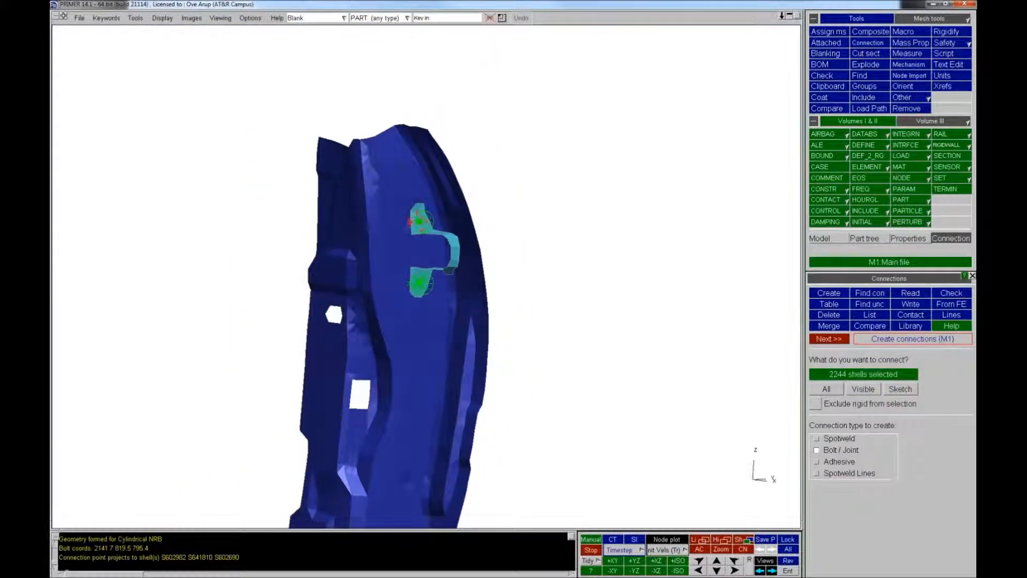
left_click(829, 315)
left_click(829, 339)
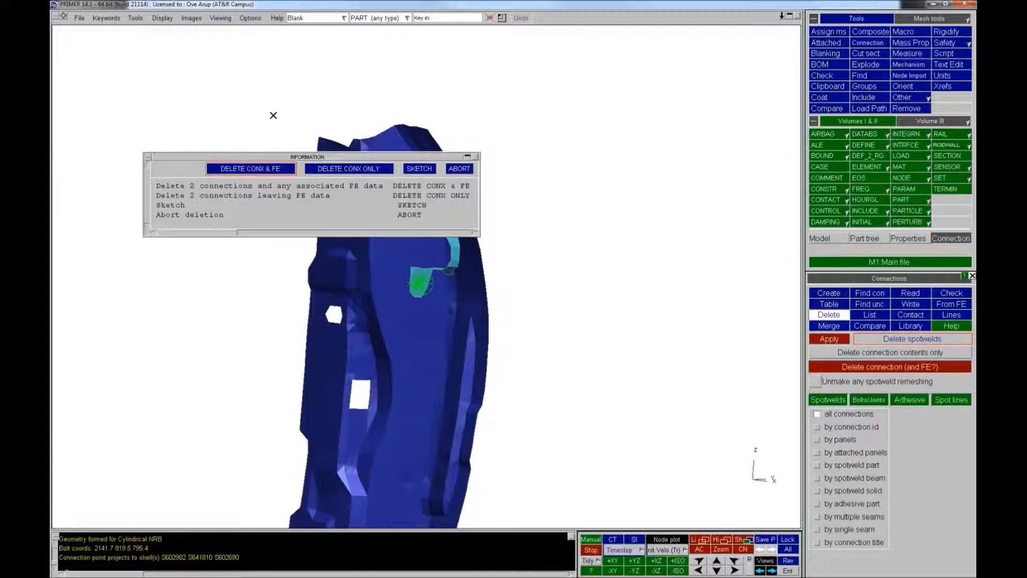
left_click(262, 169)
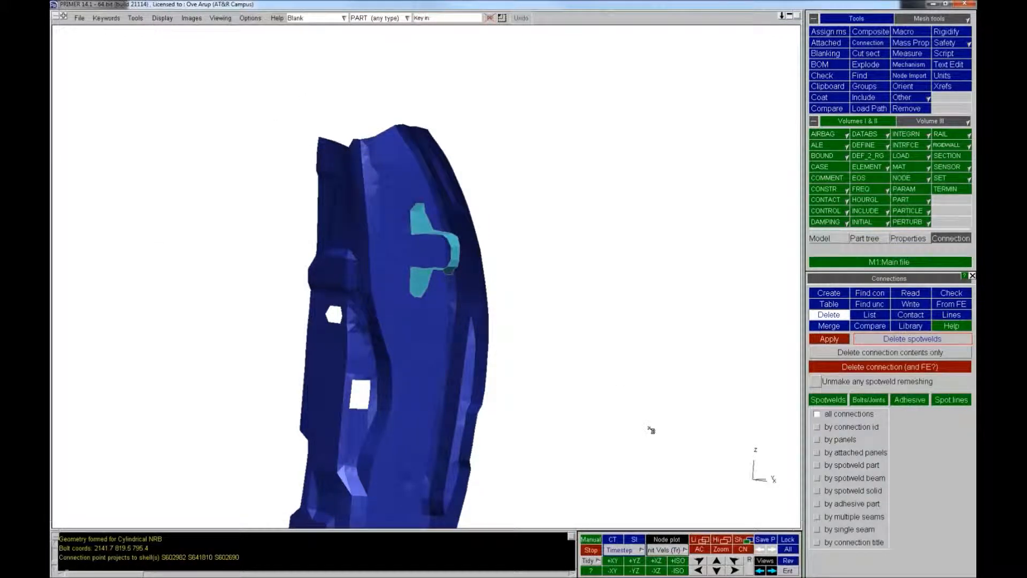
Unblank all parts and display the whole model
left_click(782, 549)
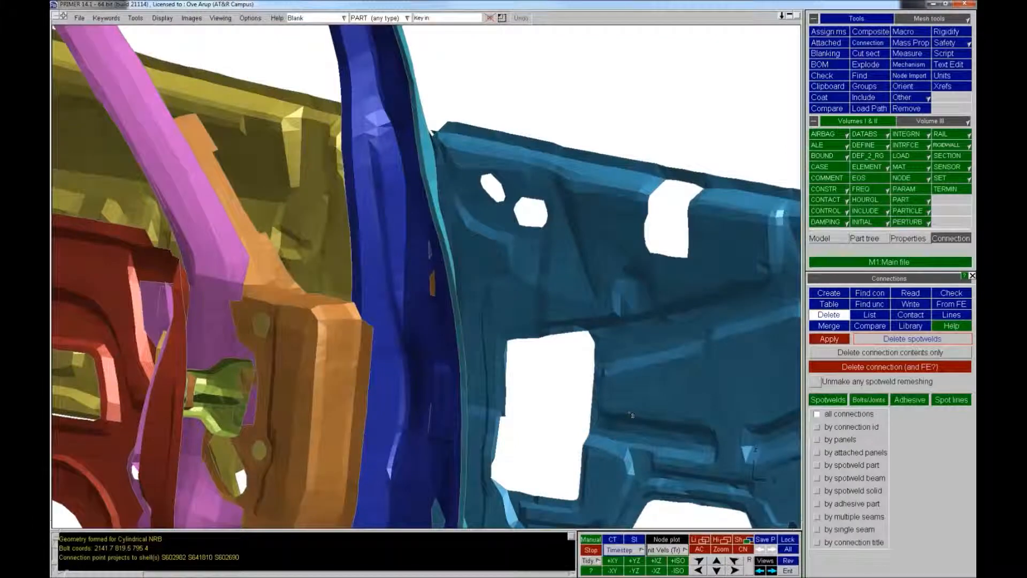
left_click(699, 549)
left_click_drag(458, 436, 438, 351, "shift")
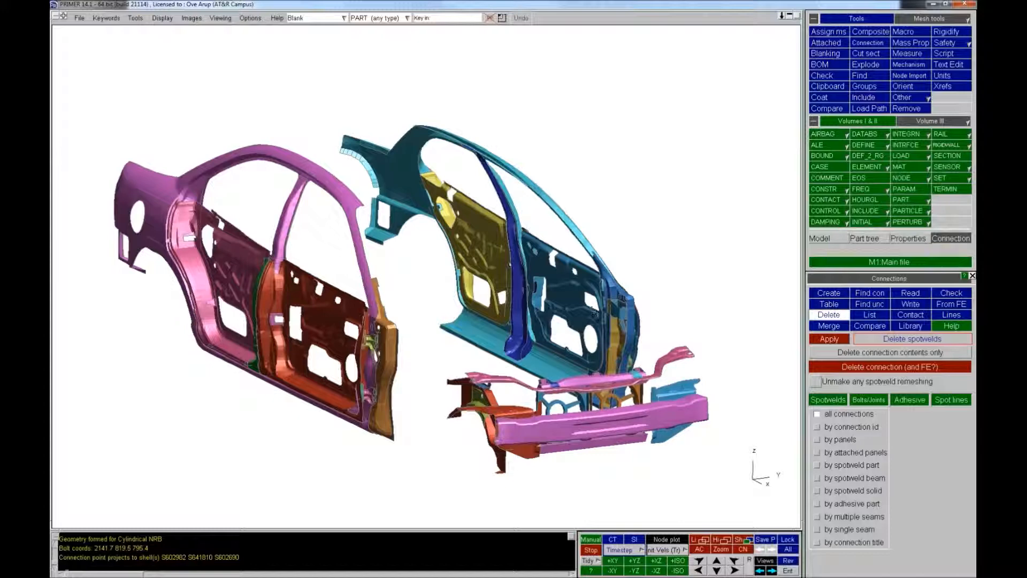
Read the connection file bolts2.xml from the DEMO_1_BOLTS folder and create its bolts in the model
left_click(912, 296)
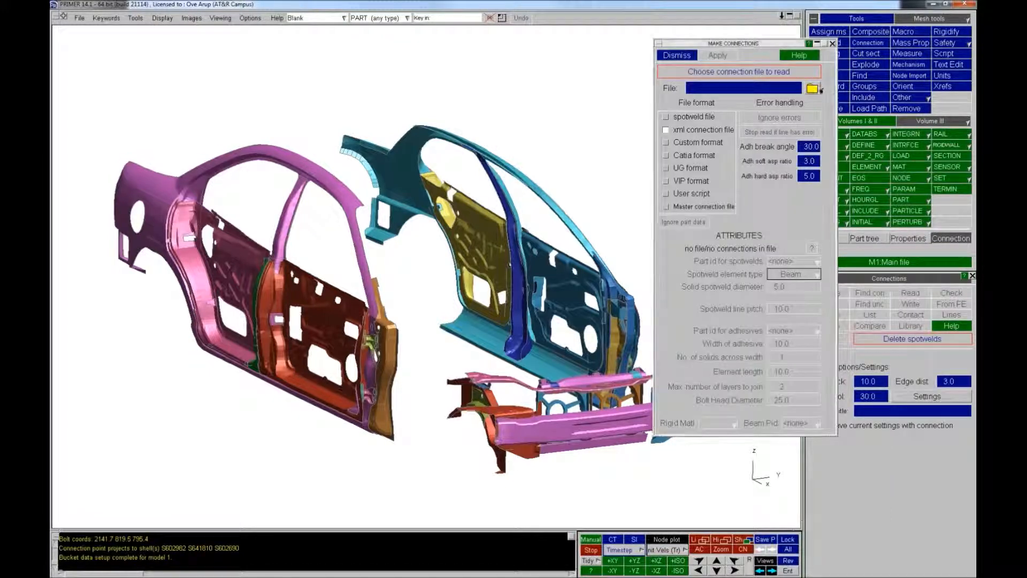
left_click(812, 89)
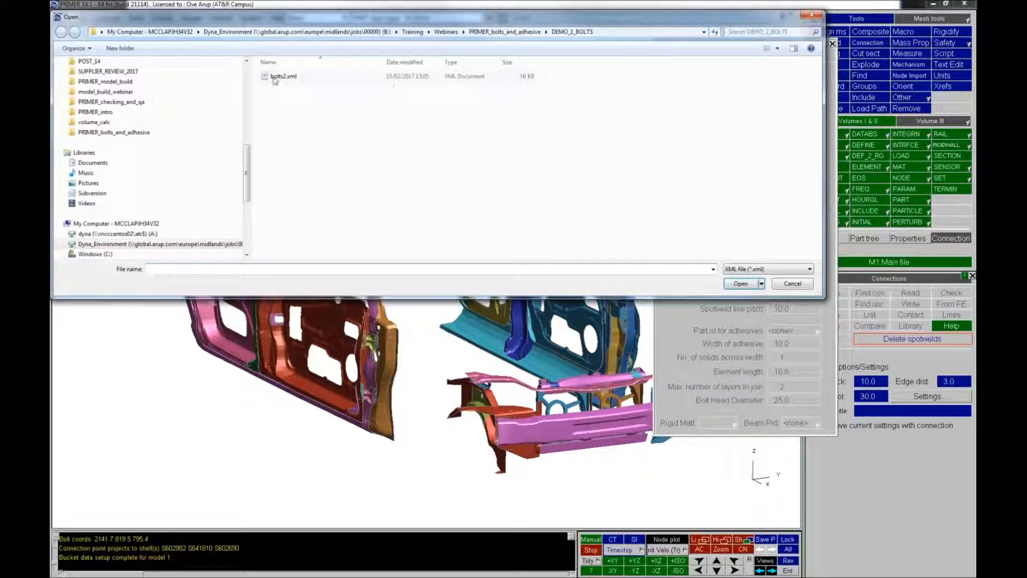
double_click(276, 77)
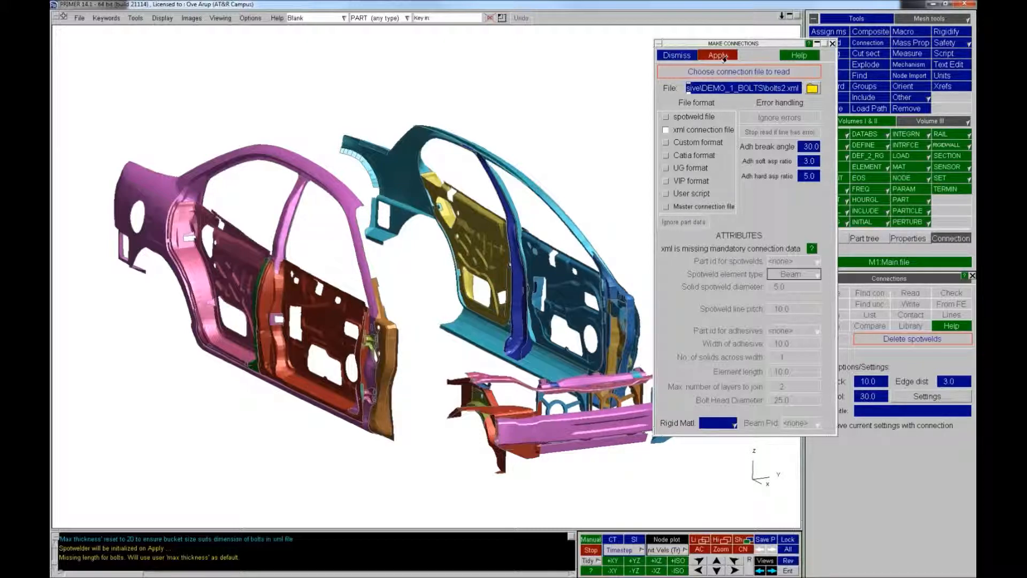
left_click(720, 55)
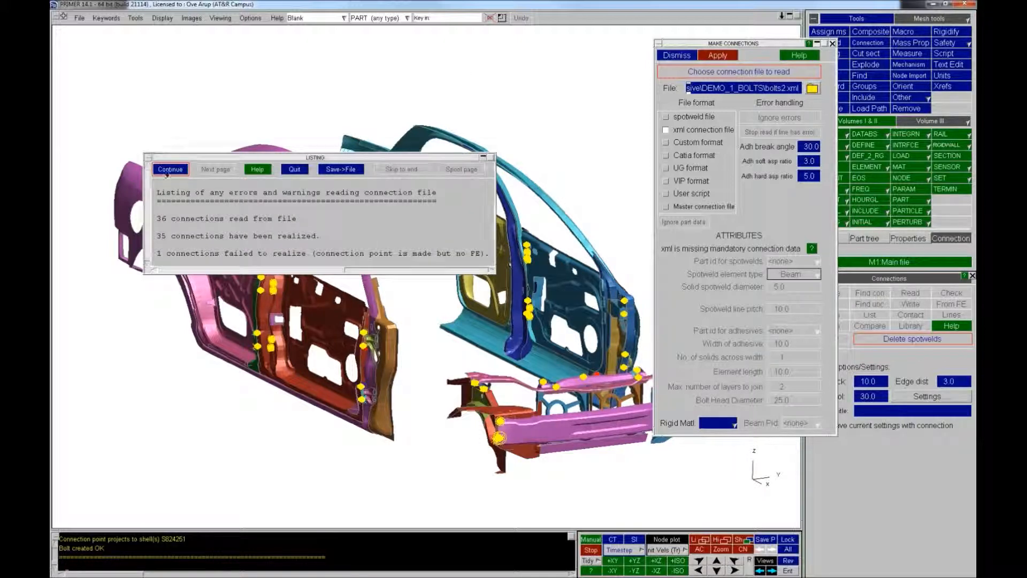
Close the connection read listing and examine the FE detail of the bolts created at the door hinge
left_click(169, 169)
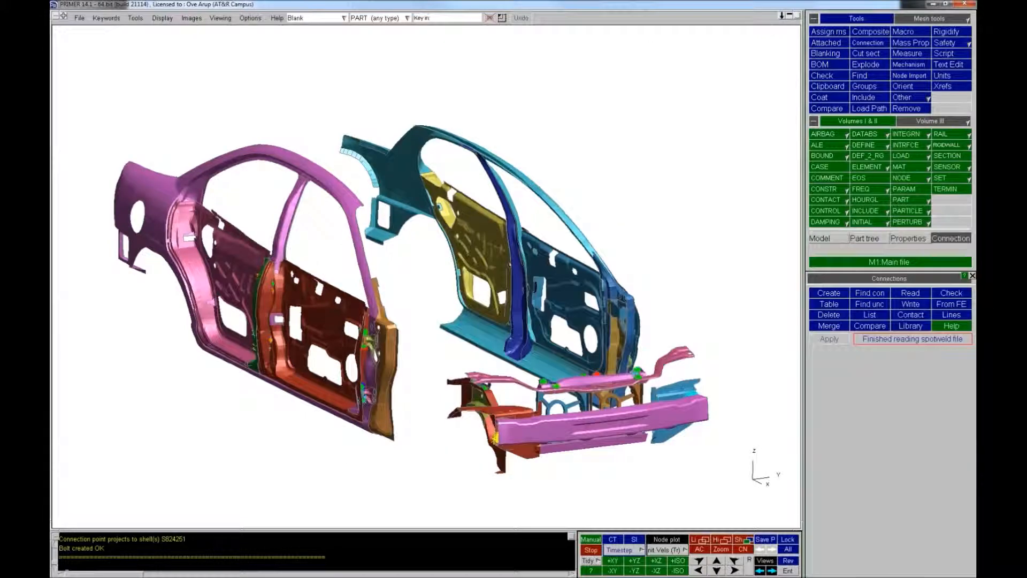
left_click_drag(544, 406, 375, 392, "shift")
right_click_drag(375, 392, 455, 343, "shift")
middle_click_drag(455, 342, 287, 205, "shift")
right_click_drag(287, 205, 369, 155, "shift")
left_click_drag(369, 155, 348, 160, "shift")
right_click_drag(348, 161, 396, 128, "shift")
left_click_drag(396, 128, 371, 143, "shift")
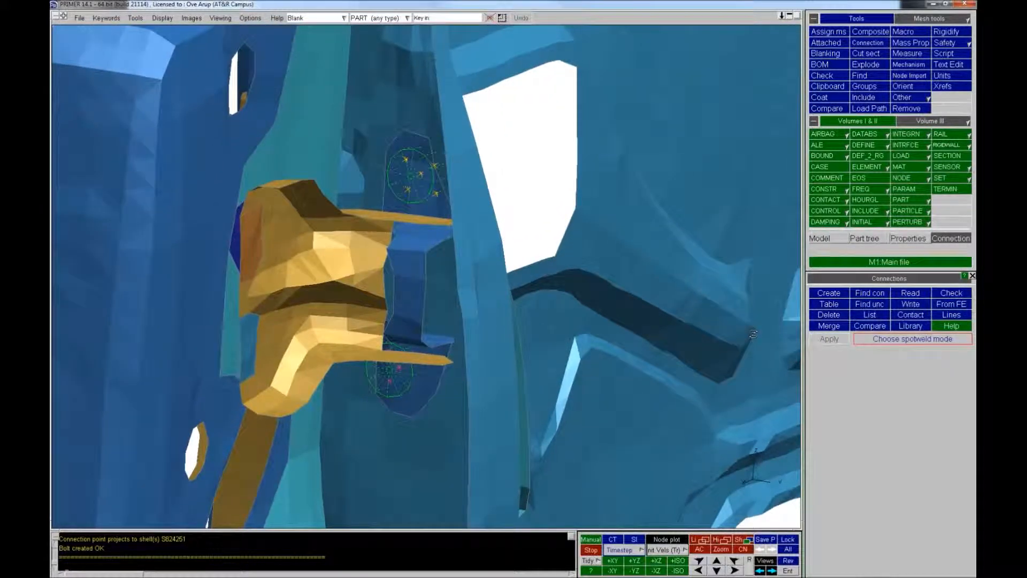
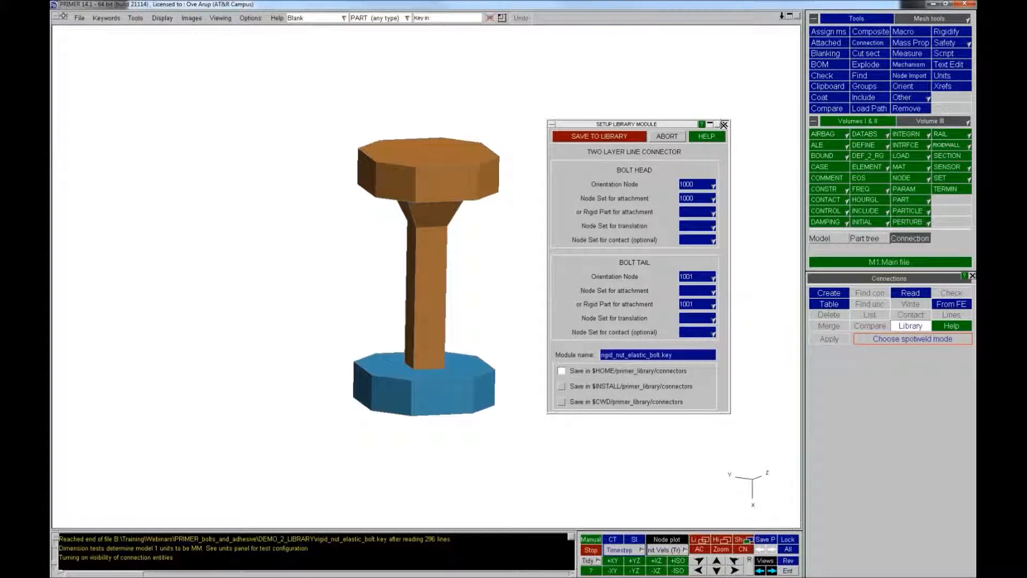
Close the library module setup and delete the bolt model
left_click(724, 124)
left_click(827, 238)
left_click(910, 303)
left_click(830, 330)
left_click(910, 364)
Read the LS-DYNA file model_to_be_connected.key from the DEMO_2_LIBRARY folder
left_click(822, 303)
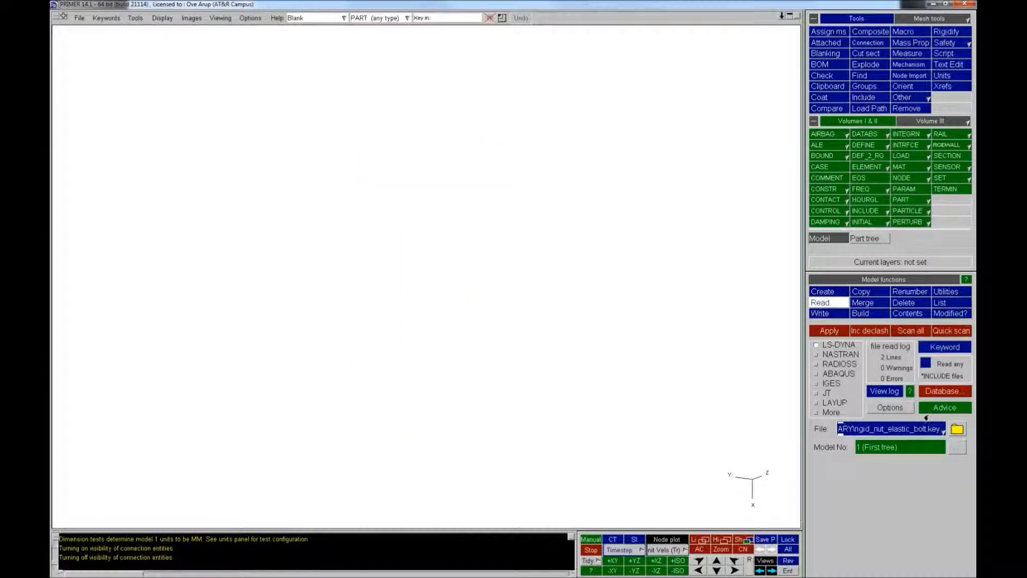
left_click(958, 429)
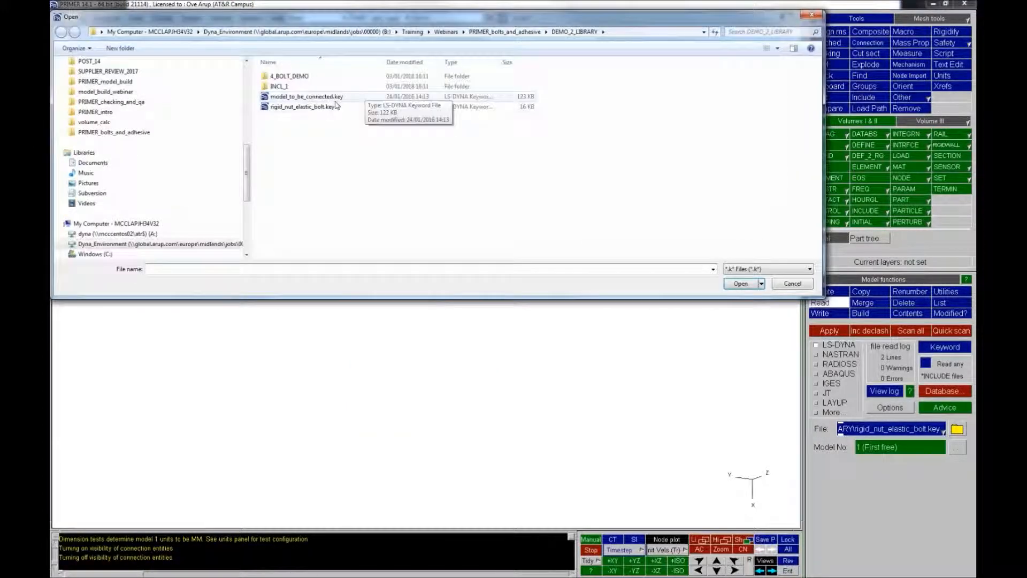
double_click(306, 97)
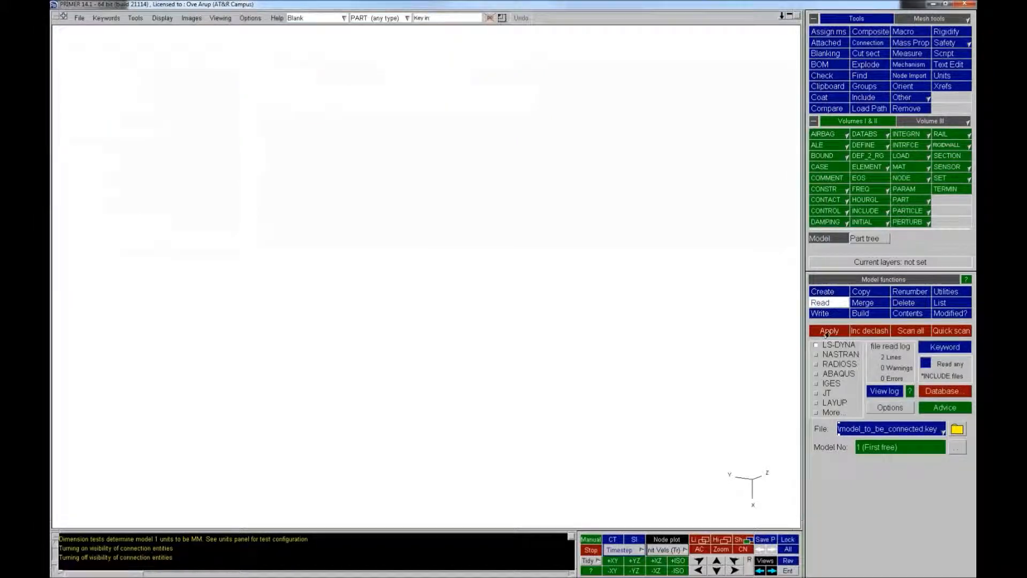
left_click(828, 331)
Start bolt creation on the model's shells and choose the Library bolt type
scroll(312, 397, "up", 3)
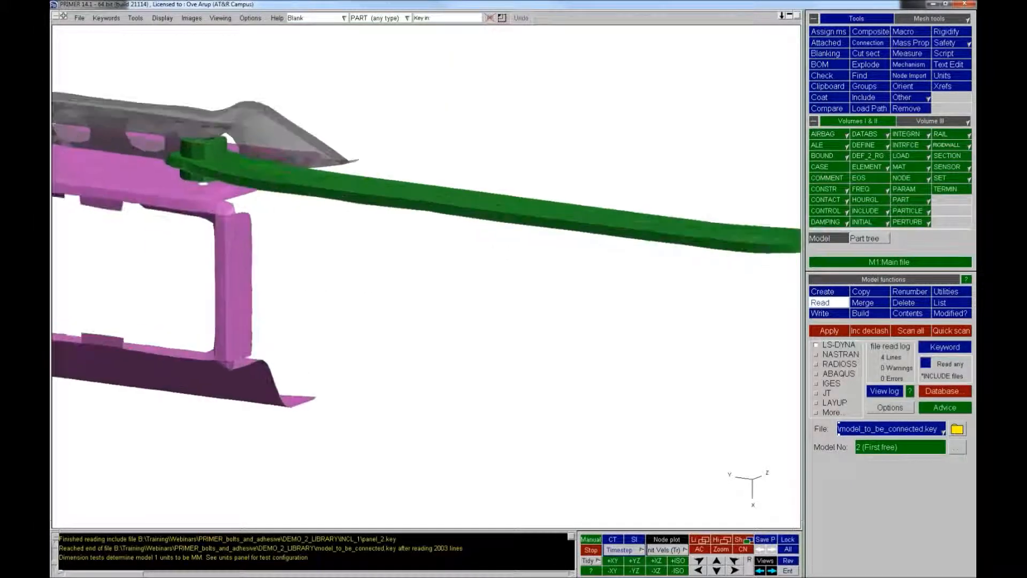
scroll(337, 316, "up", 5)
left_click_drag(337, 316, 429, 206)
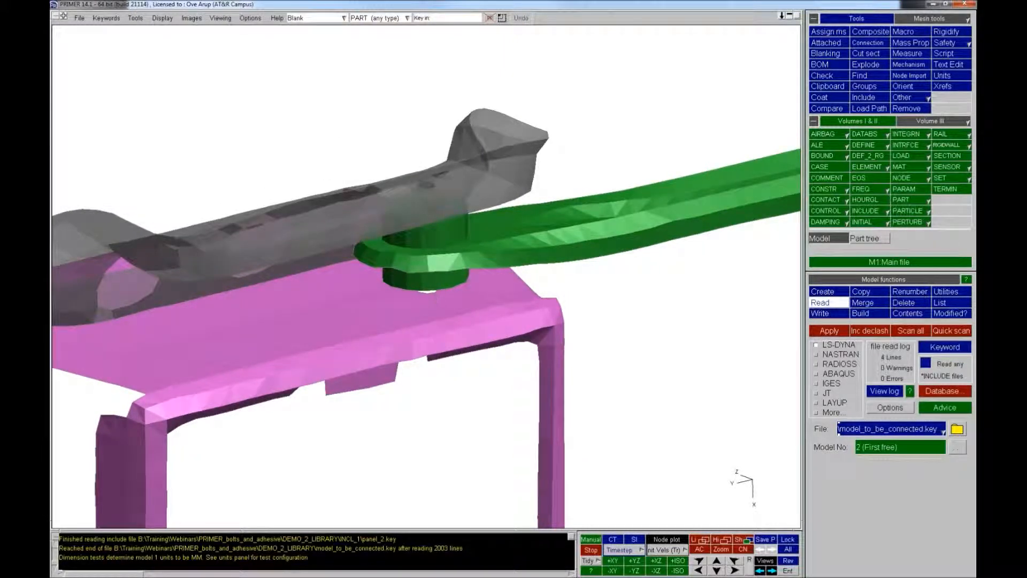
left_click_drag(429, 206, 432, 234, "shift")
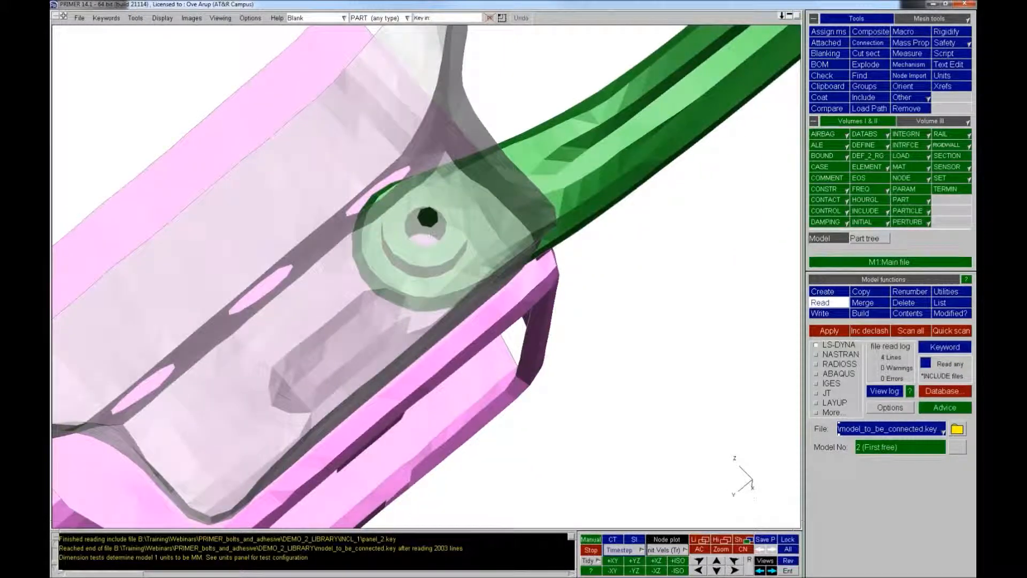
left_click_drag(470, 274, 424, 128, "shift")
left_click(868, 43)
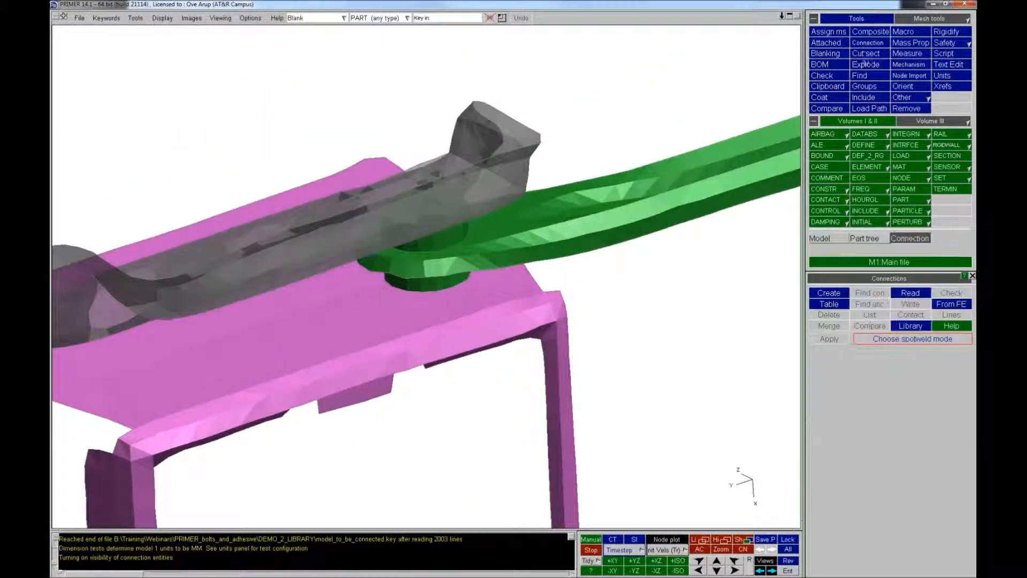
left_click(835, 295)
left_click(827, 390)
left_click(840, 450)
left_click(824, 339)
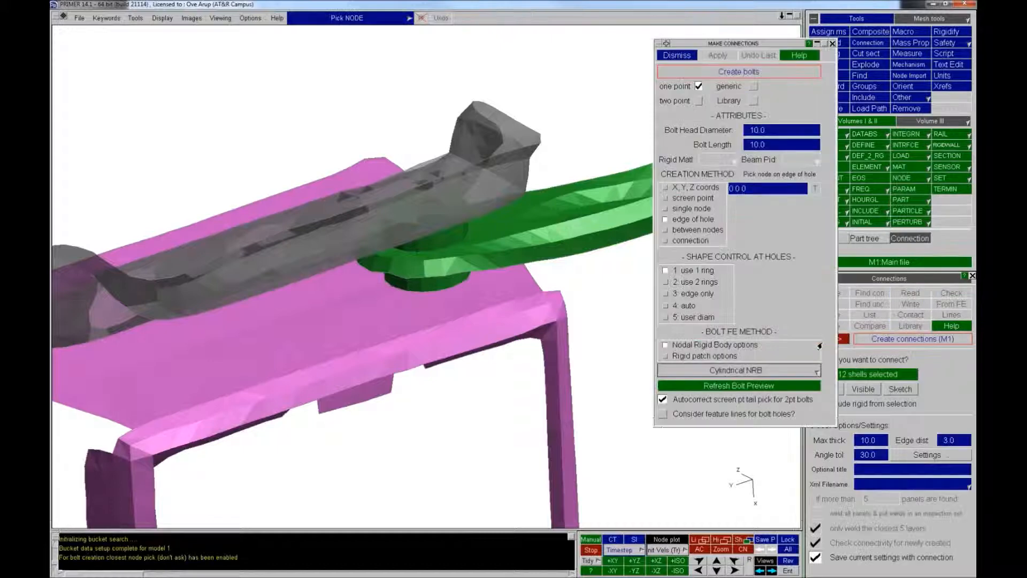
left_click(752, 101)
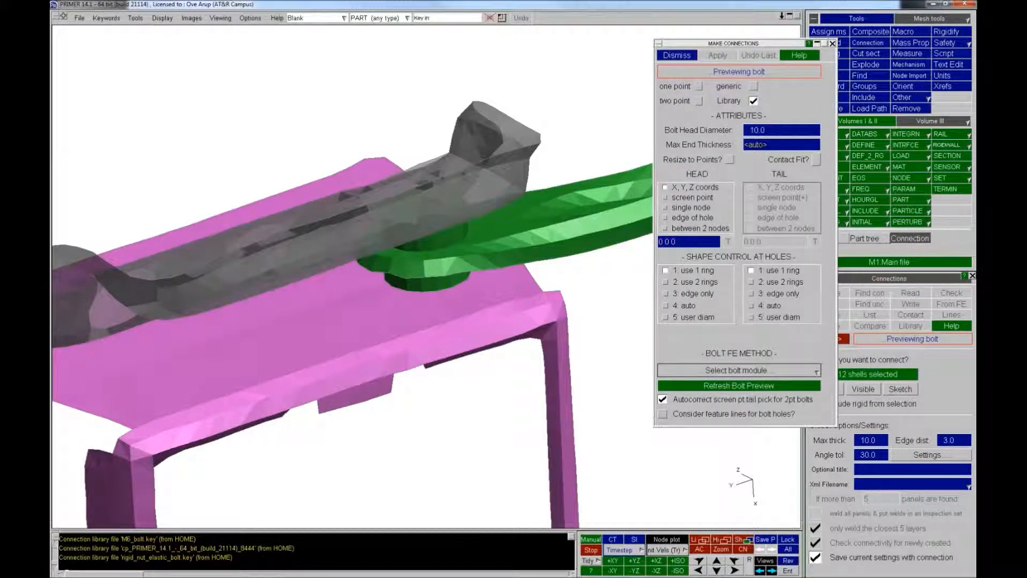
Define the bolt head by the edge of the hole in the transparent grey panel above the green arm
scroll(550, 196, "up", 3)
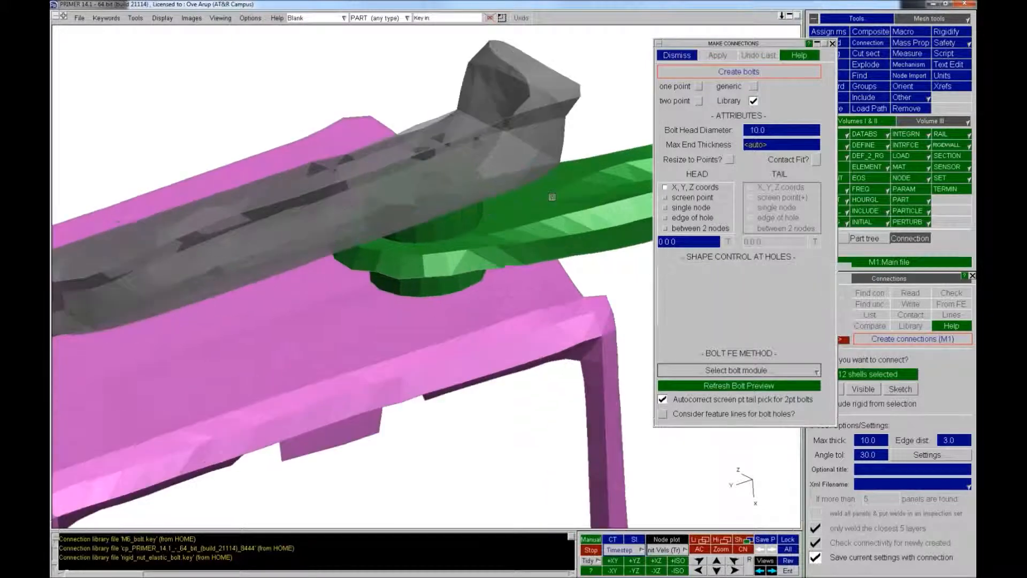
left_click_drag(552, 196, 551, 252, "shift")
left_click(694, 220)
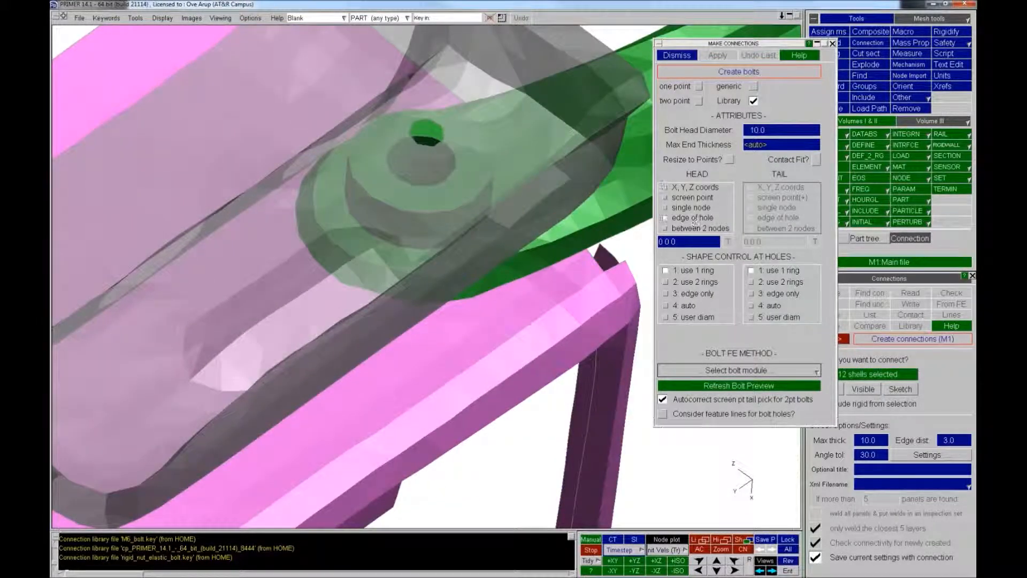
left_click(428, 138)
Define the bolt tail by the edge of the matching hole in the pink bracket
left_click_drag(463, 237, 461, 140, "shift")
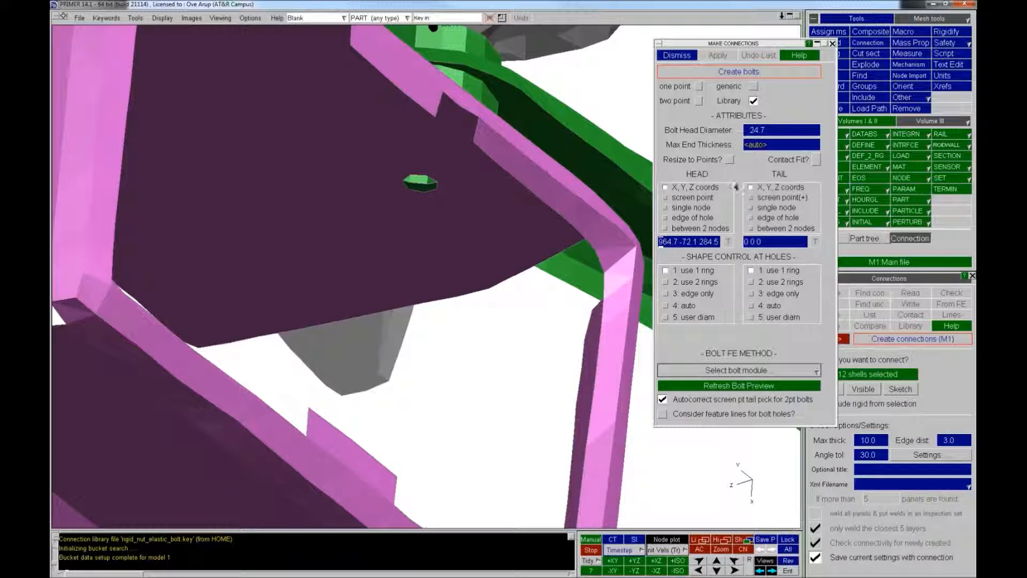
left_click(749, 218)
left_click(749, 199)
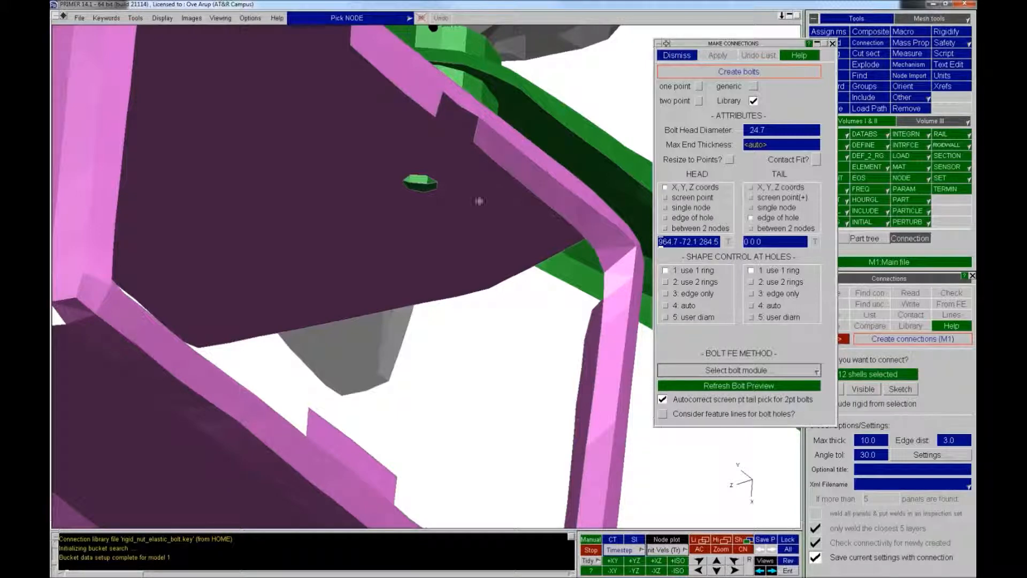
left_click(436, 190)
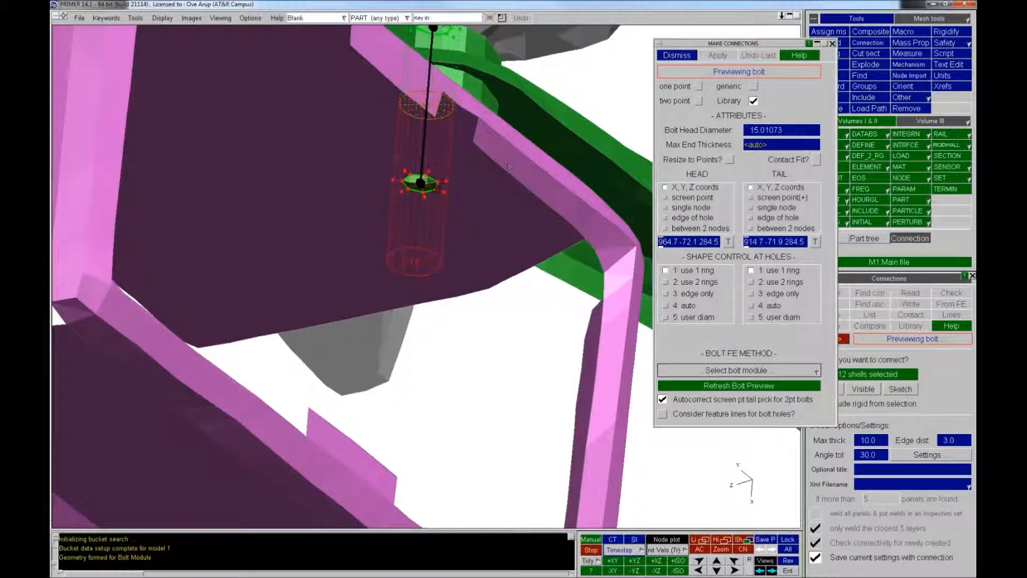
Create the bolt from library module M6_bolt.key with Contact Fit enabled, inspect it, and close bolt creation
left_click_drag(389, 296, 397, 308, "shift")
scroll(397, 299, "down", 3)
middle_click_drag(396, 235, 407, 273, "shift")
left_click_drag(407, 246, 407, 199, "shift")
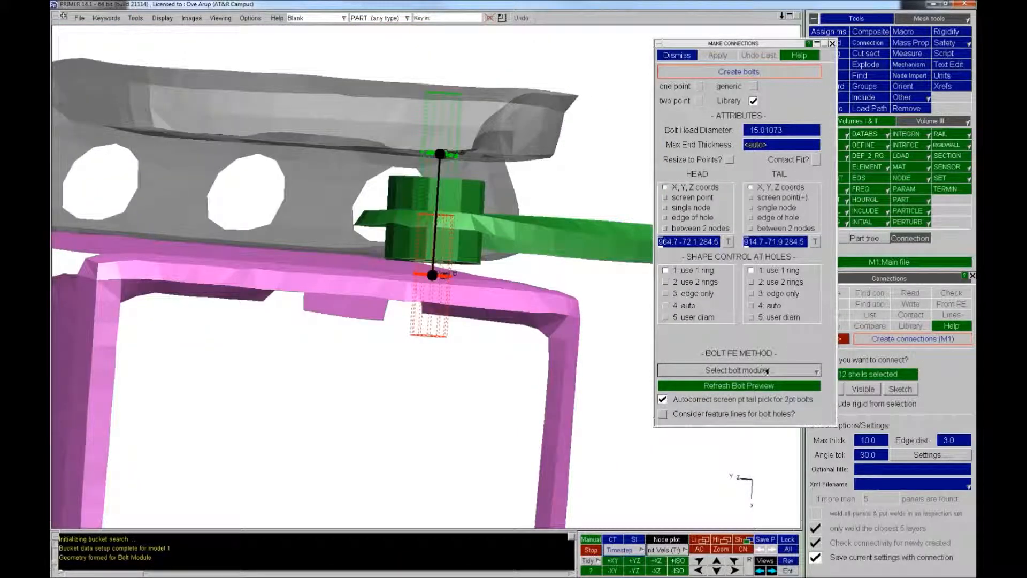
left_click(767, 369)
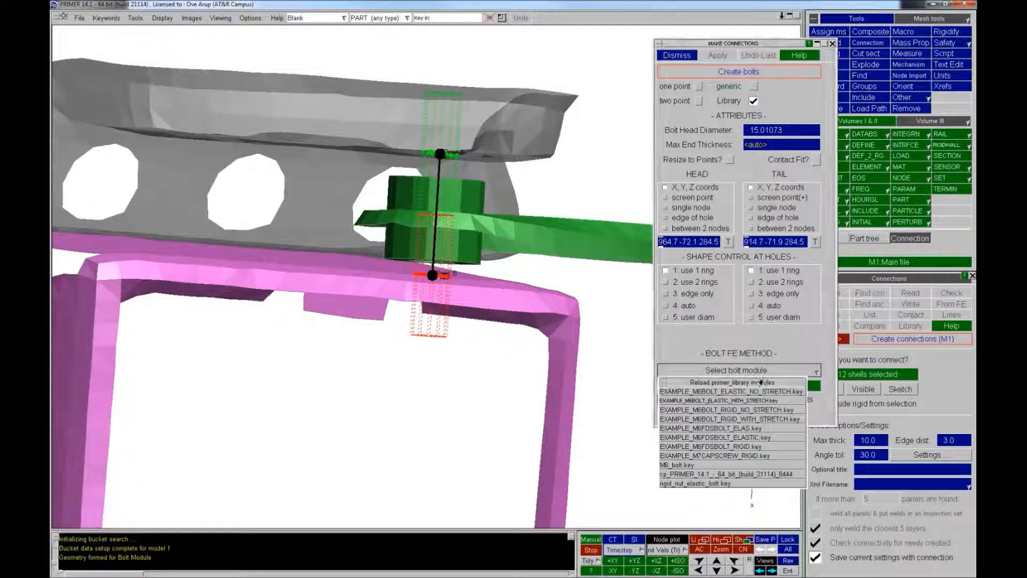
left_click(695, 466)
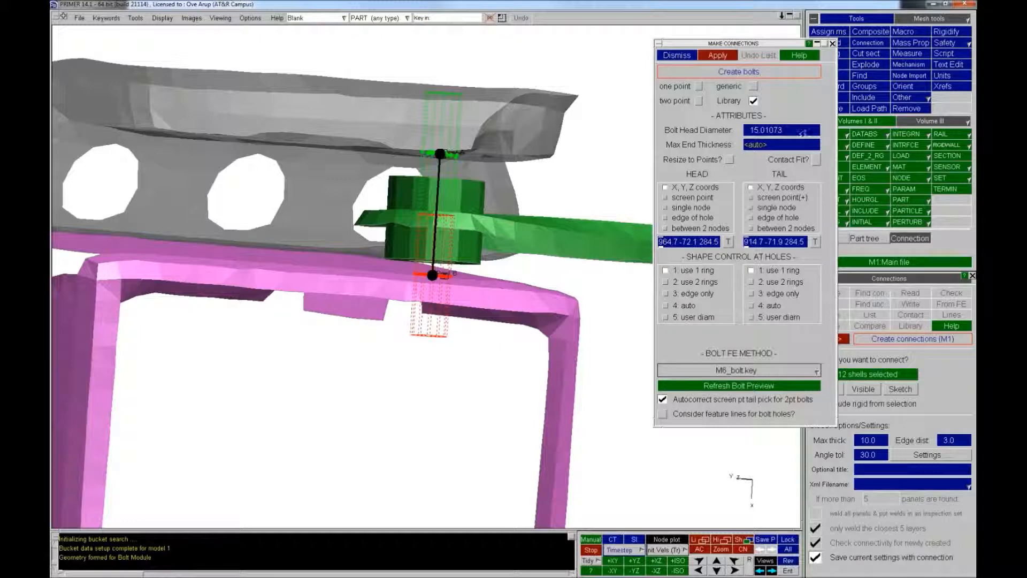
left_click(811, 159)
left_click(718, 56)
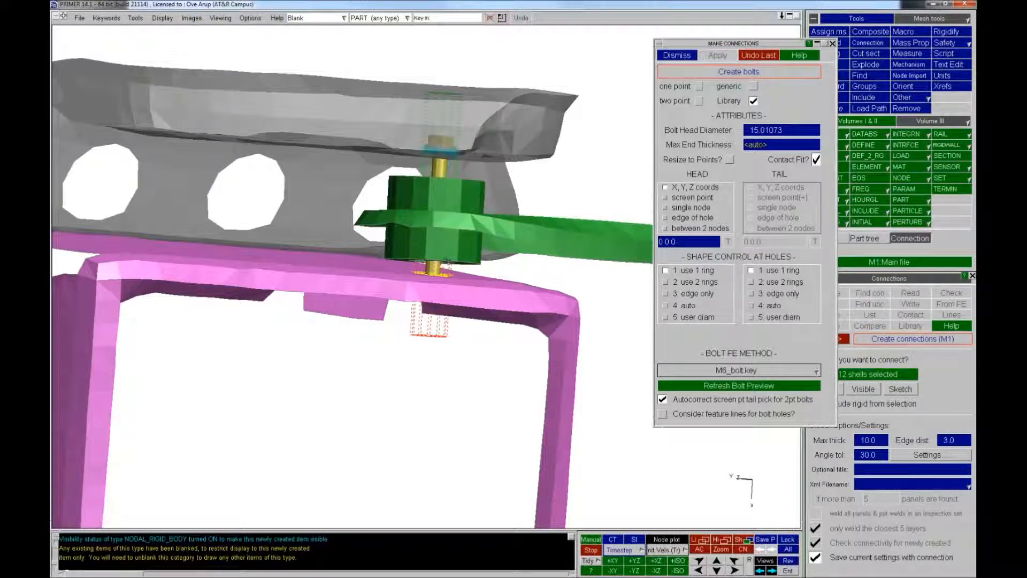
scroll(403, 412, "up", 5)
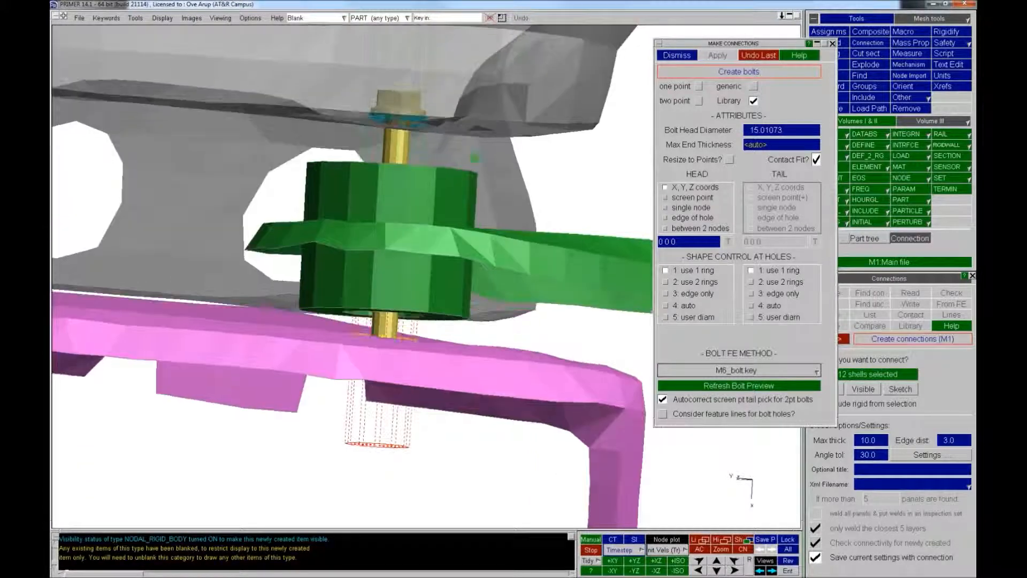
left_click_drag(475, 157, 451, 177, "shift")
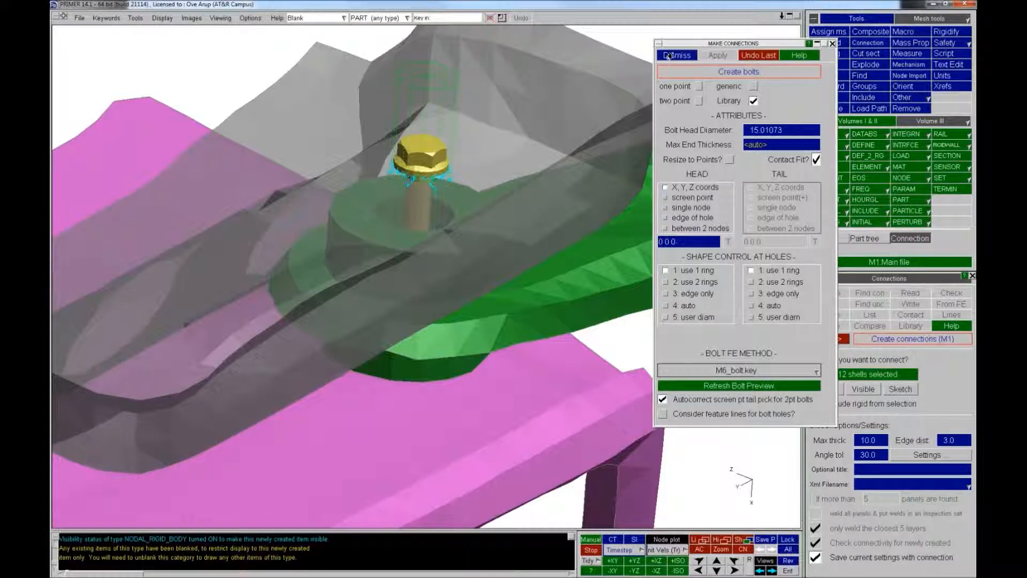
left_click(669, 55)
Delete model M1 containing the finished M6 bolt connection
left_click(827, 238)
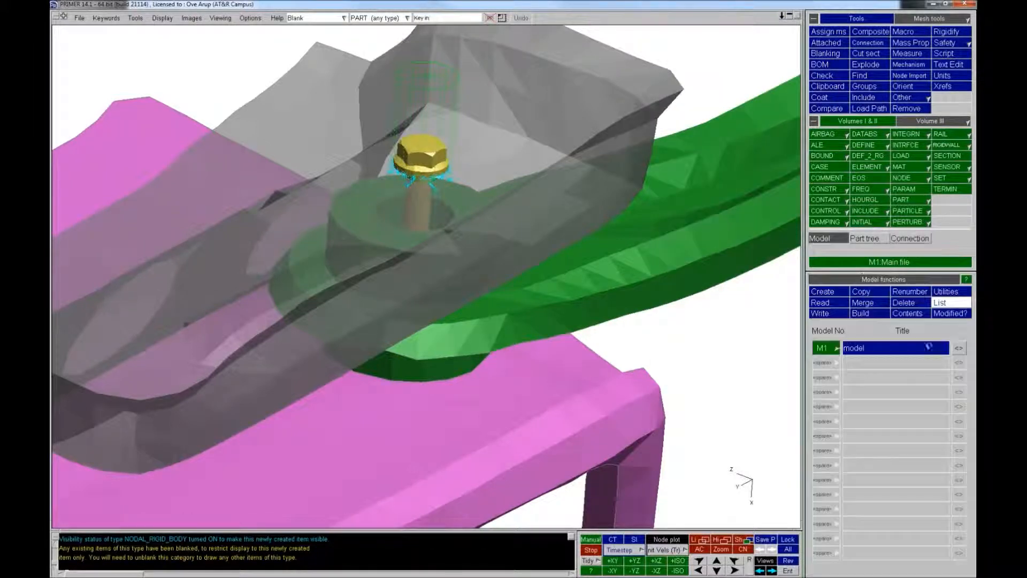
left_click(910, 302)
left_click(830, 331)
left_click(912, 362)
Read the model 2_panels.key from the 4_BOLT_DEMO folder
left_click(848, 302)
left_click(957, 429)
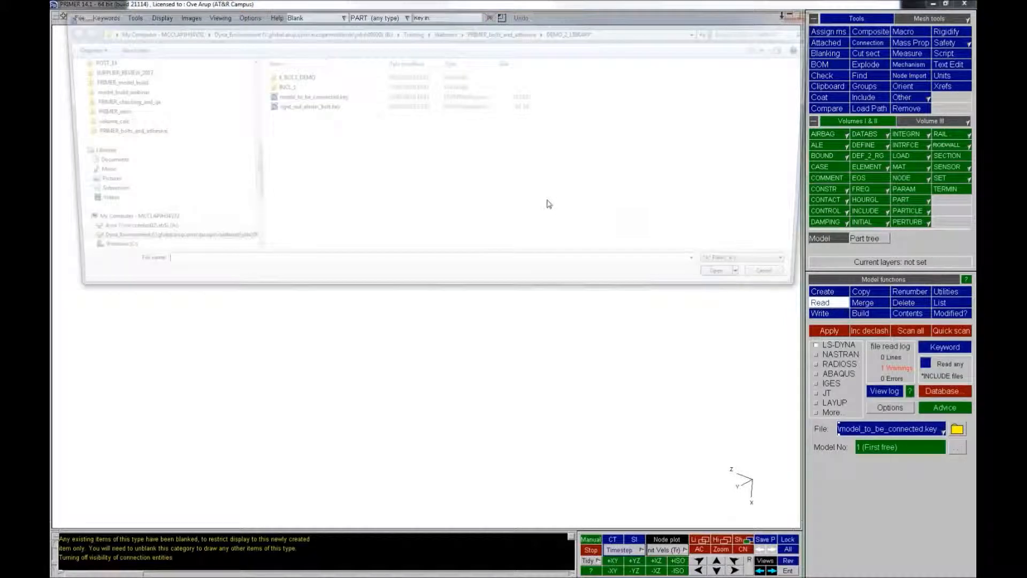
double_click(296, 78)
double_click(297, 86)
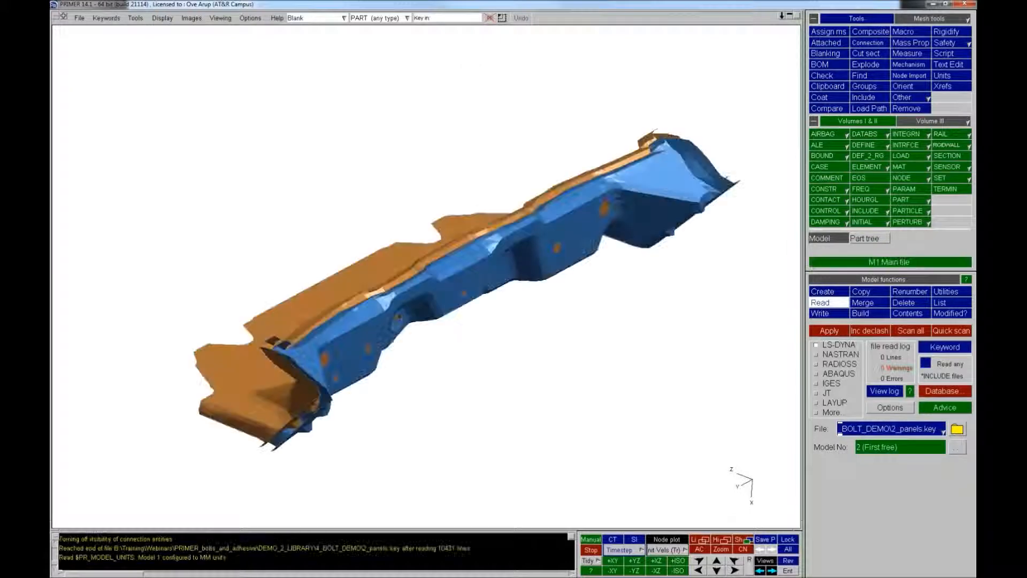
Read the connection file 4_bolts.xml, create its library bolts in the two panels, and close the listing
left_click_drag(429, 298, 562, 381, "shift")
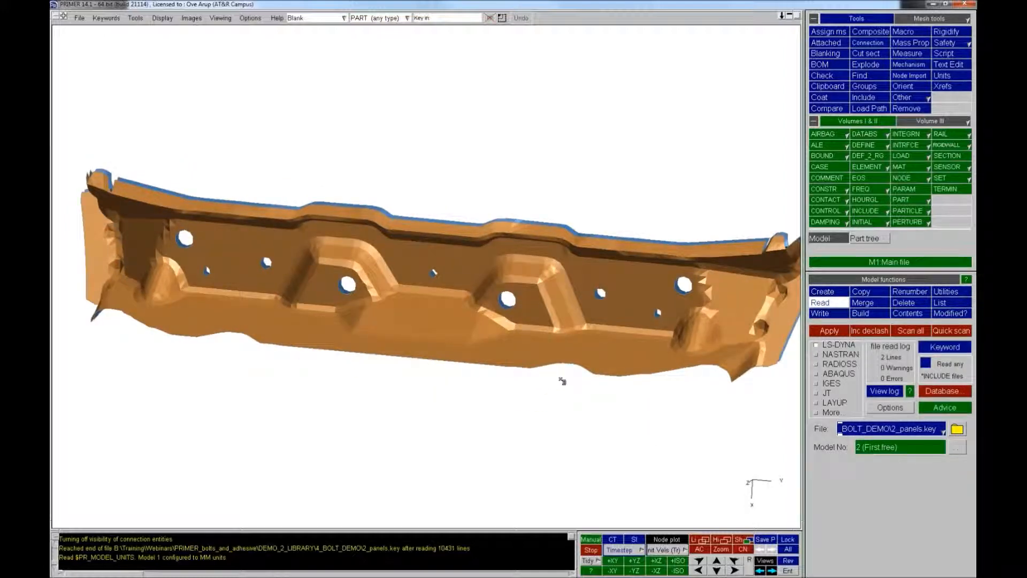
left_click(875, 44)
left_click(910, 293)
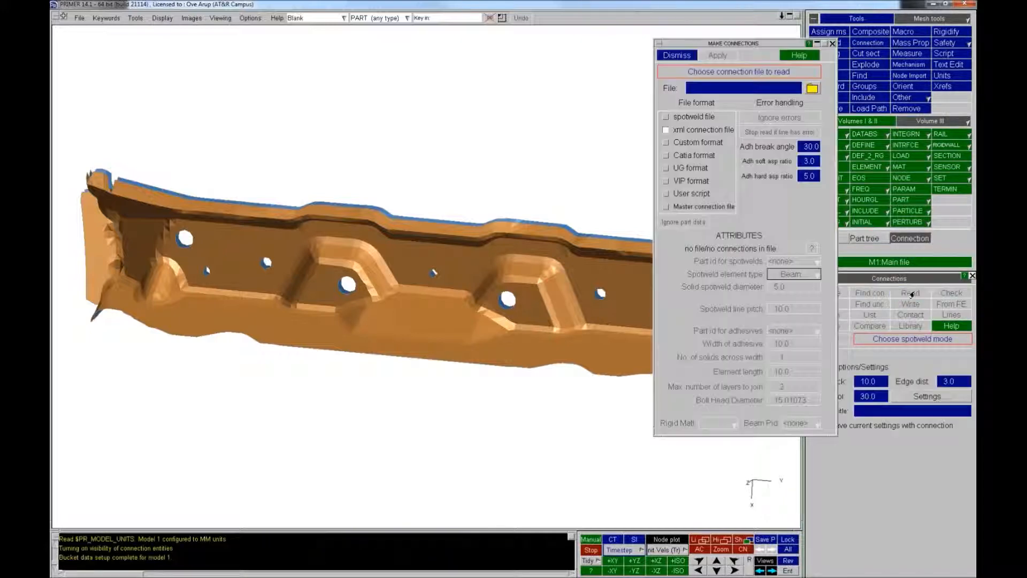
left_click(813, 89)
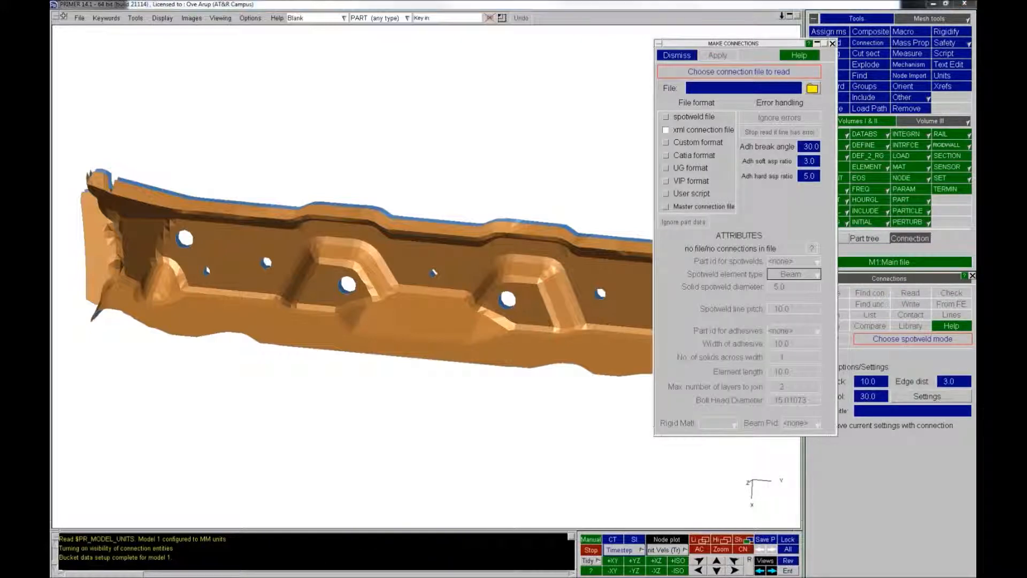
double_click(285, 86)
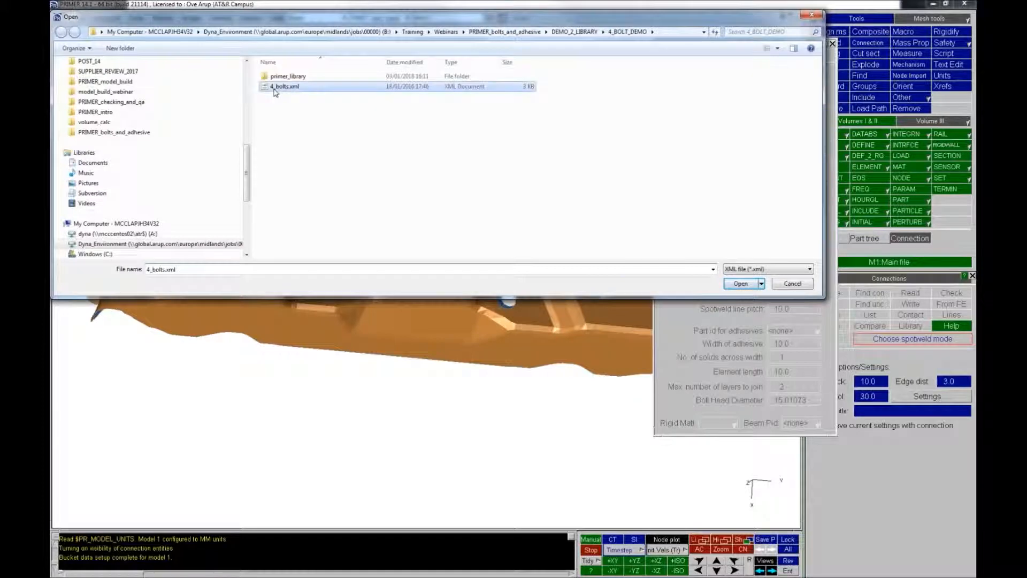
left_click(718, 55)
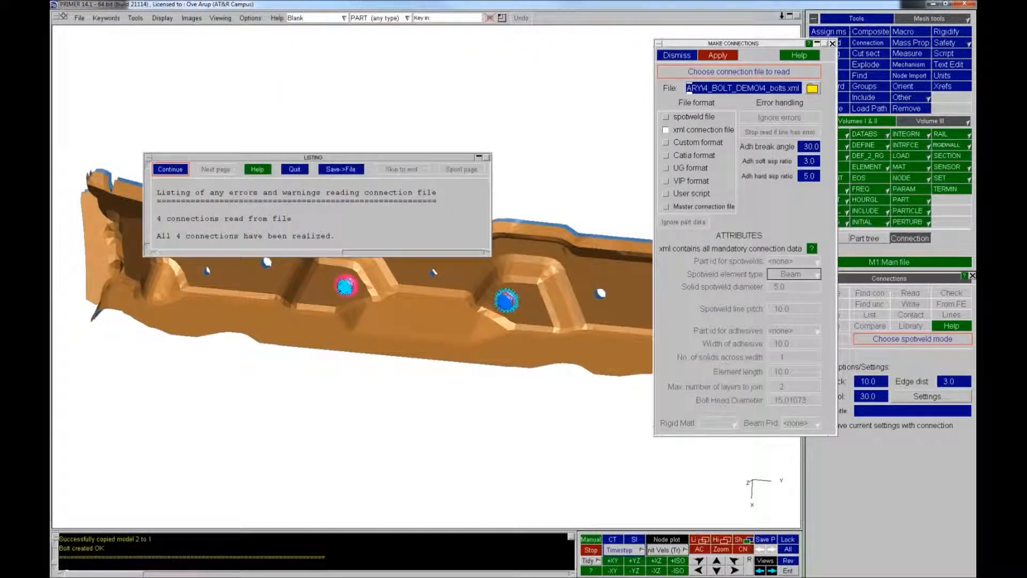
left_click(157, 170)
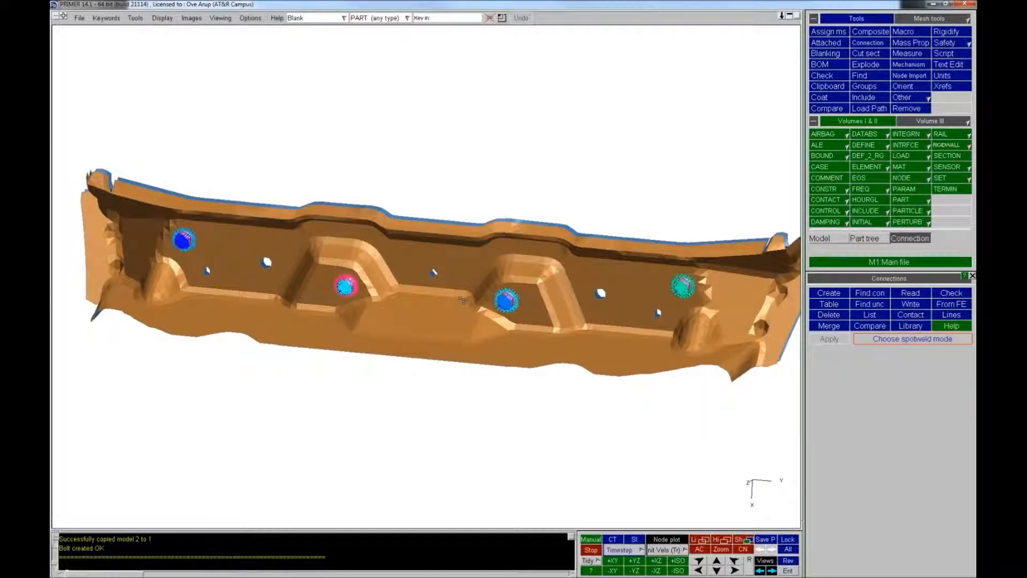
Set the transparency of the two panels to 80% and inspect the bolts between them
right_click(435, 273)
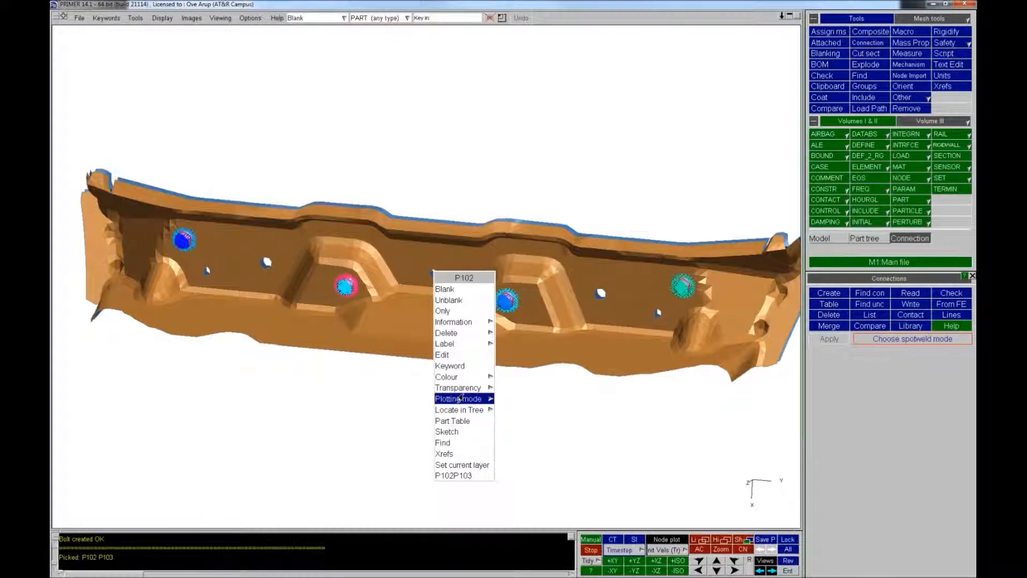
mouse_move(466, 387)
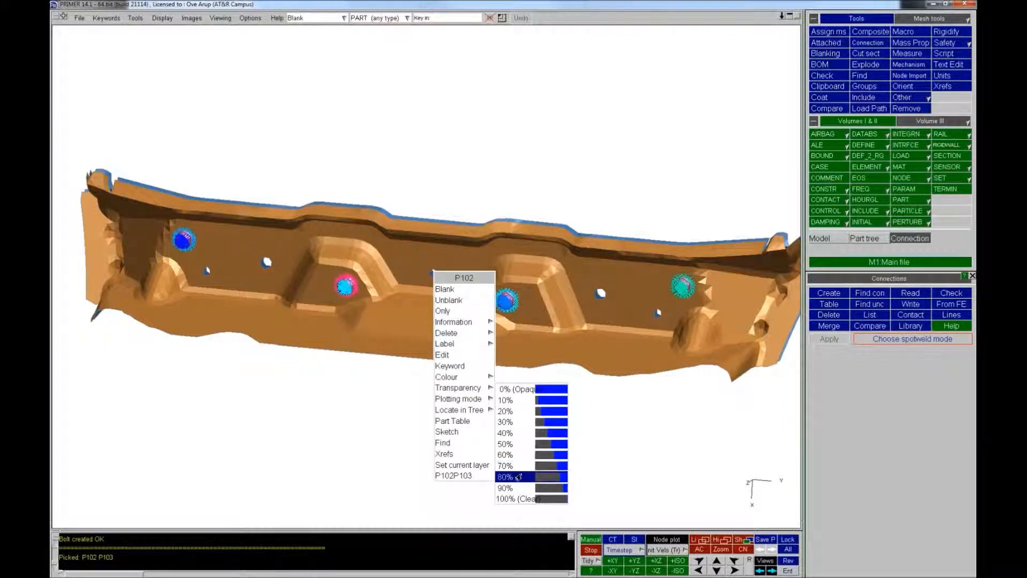
left_click(517, 477)
right_click_drag(496, 469, 790, 57, "shift")
left_click_drag(615, 224, 422, 398, "shift")
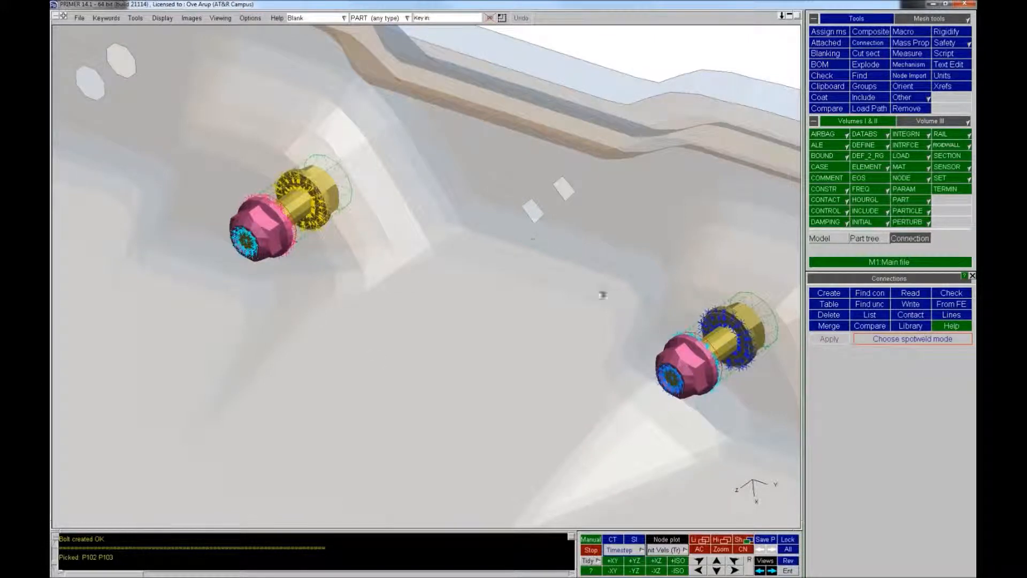
Open the connection table for all connections and remake all four bolts with an EXAMPLE_M6FDSBOLT library module
middle_click_drag(554, 297, 506, 187)
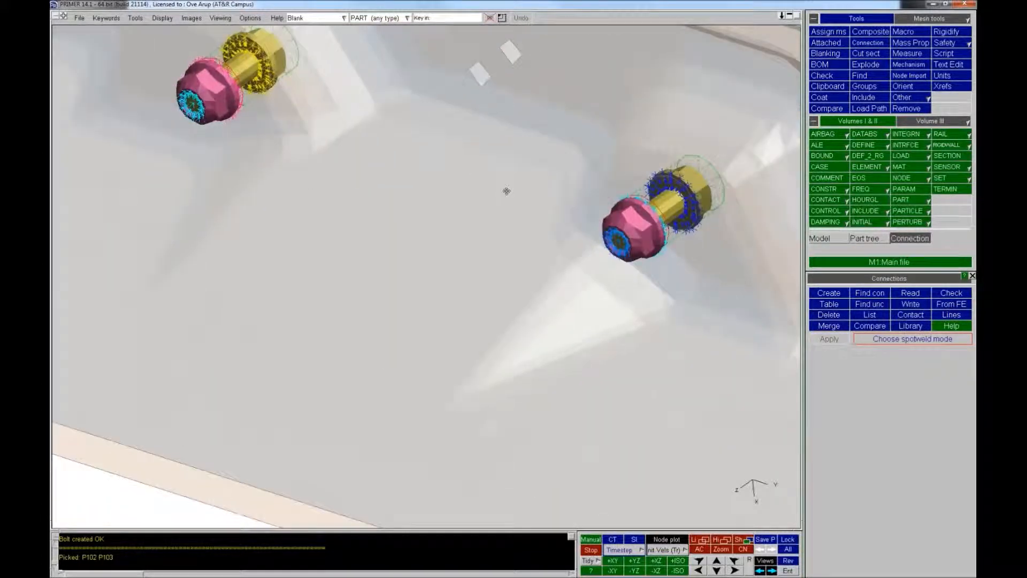
left_click(829, 305)
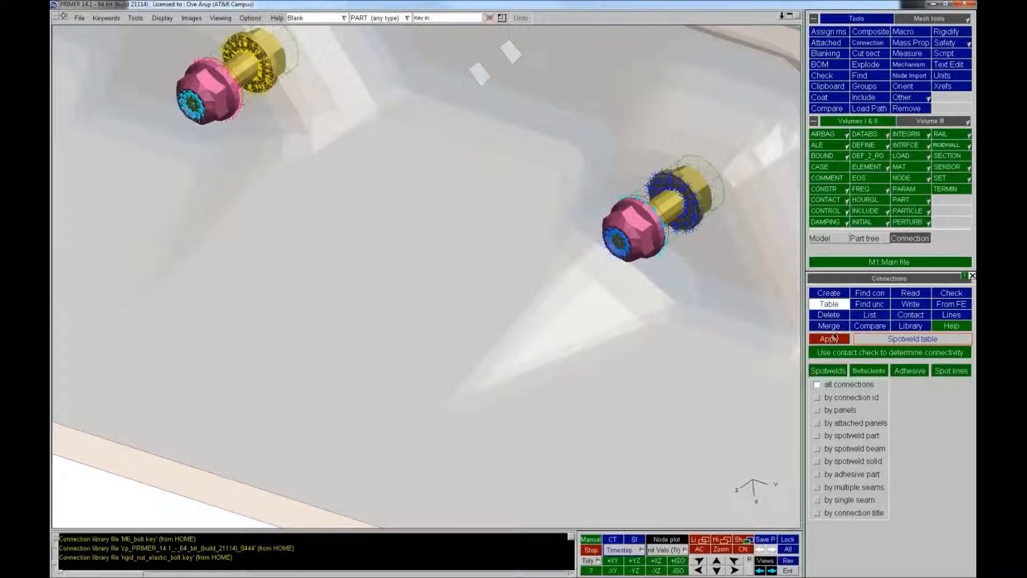
left_click(830, 339)
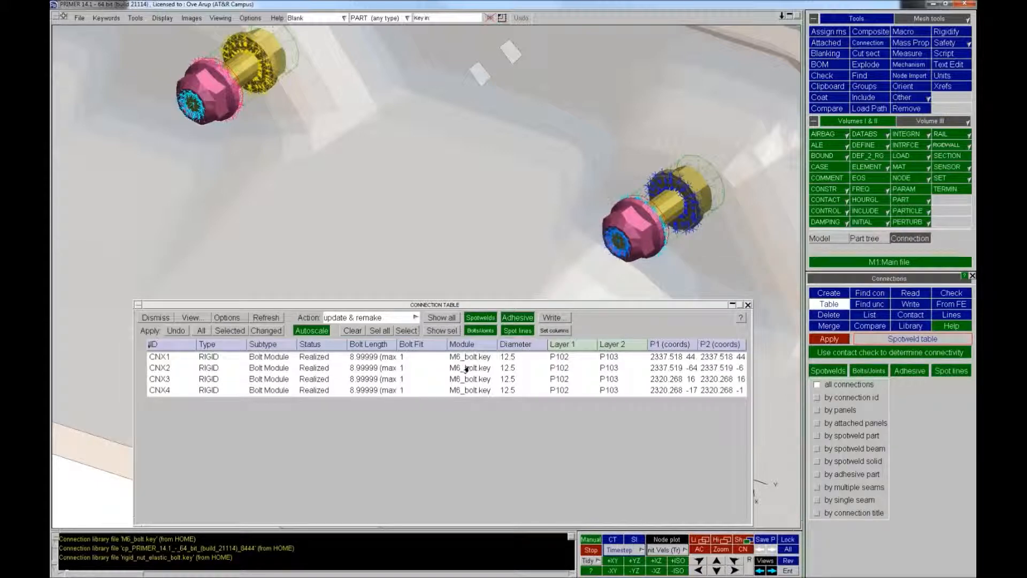
left_click(464, 358)
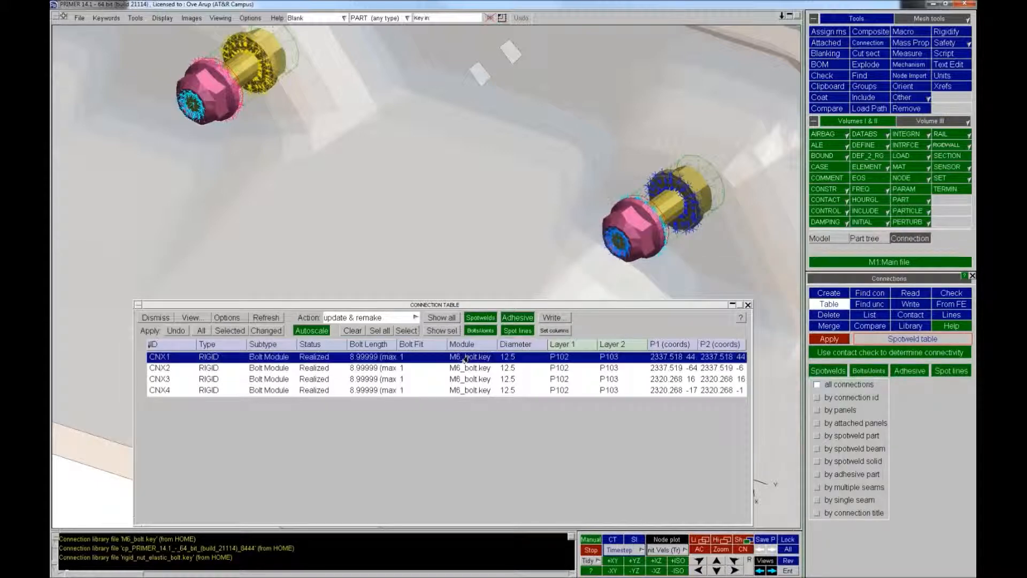
left_click(463, 394, "shift")
right_click(464, 395)
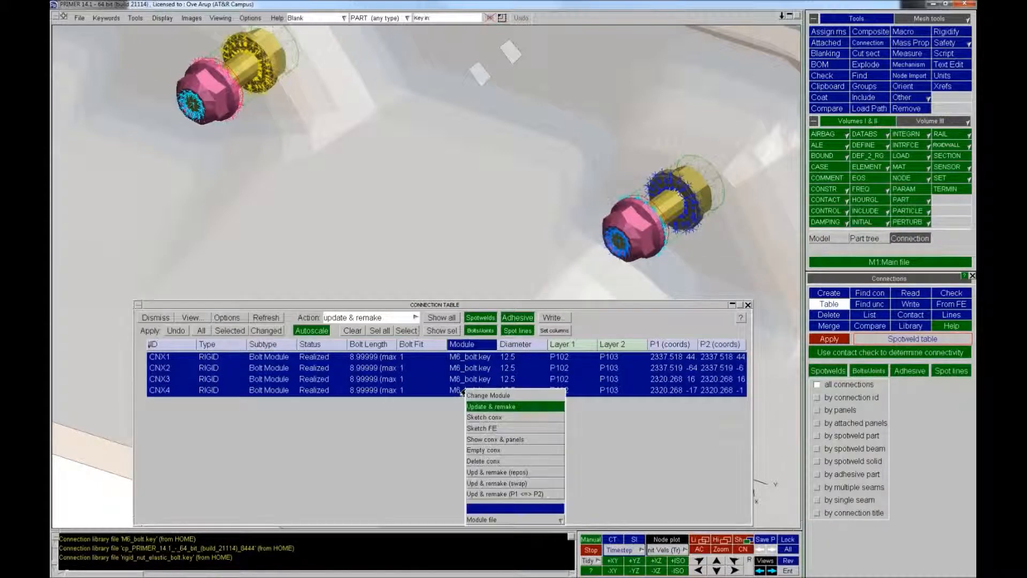
left_click(513, 522)
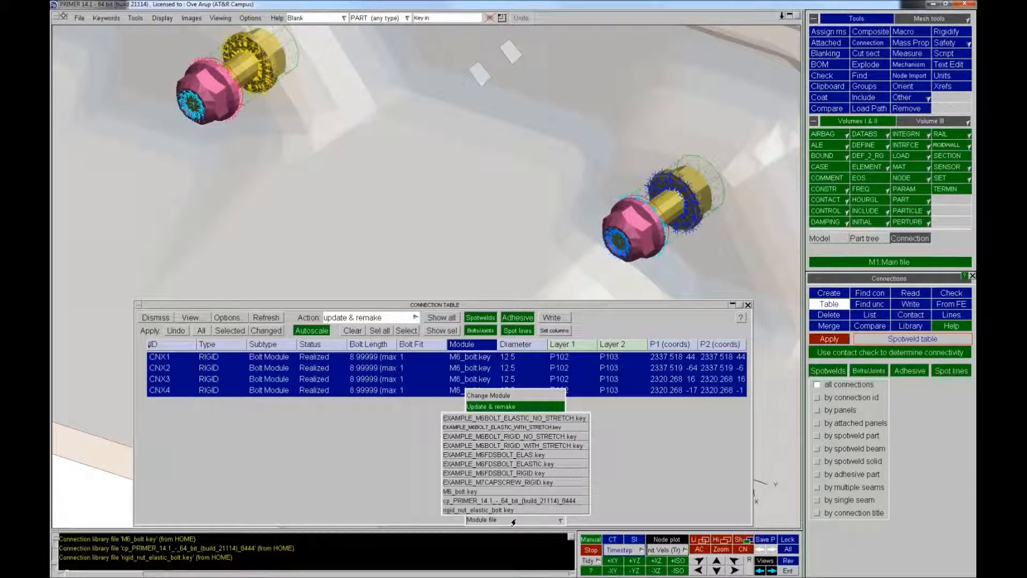
left_click(519, 467)
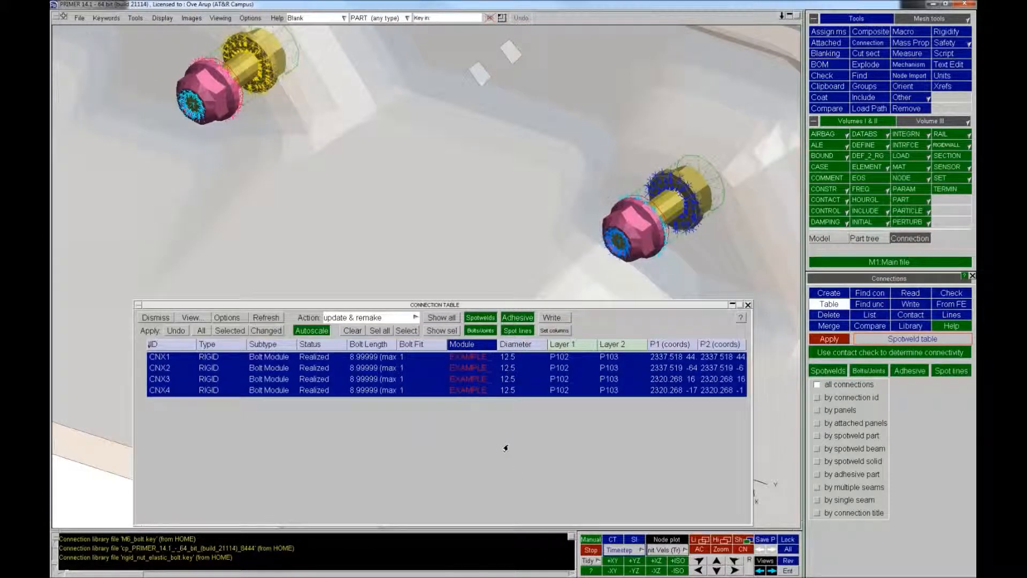
right_click(472, 383)
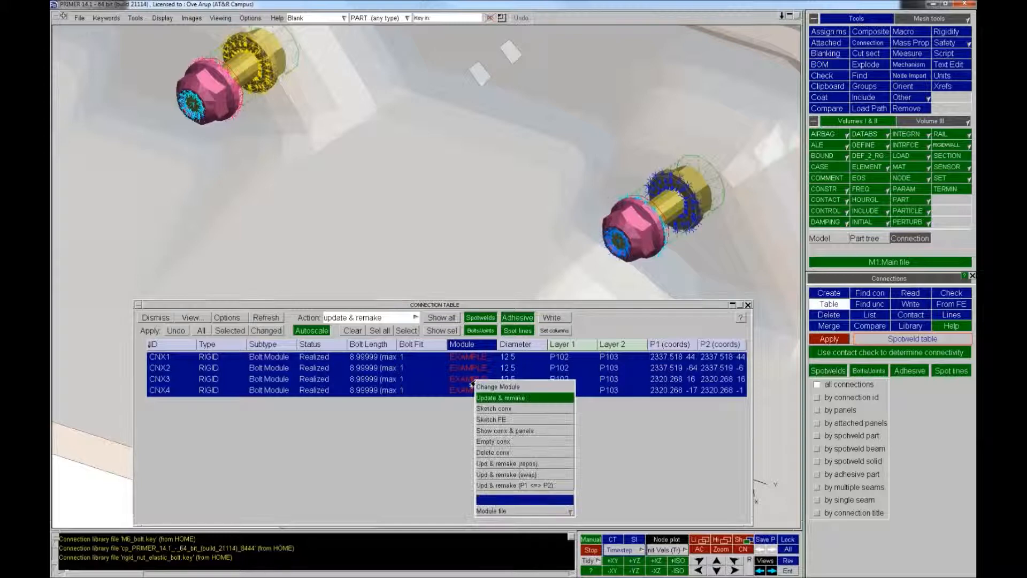
left_click(498, 398)
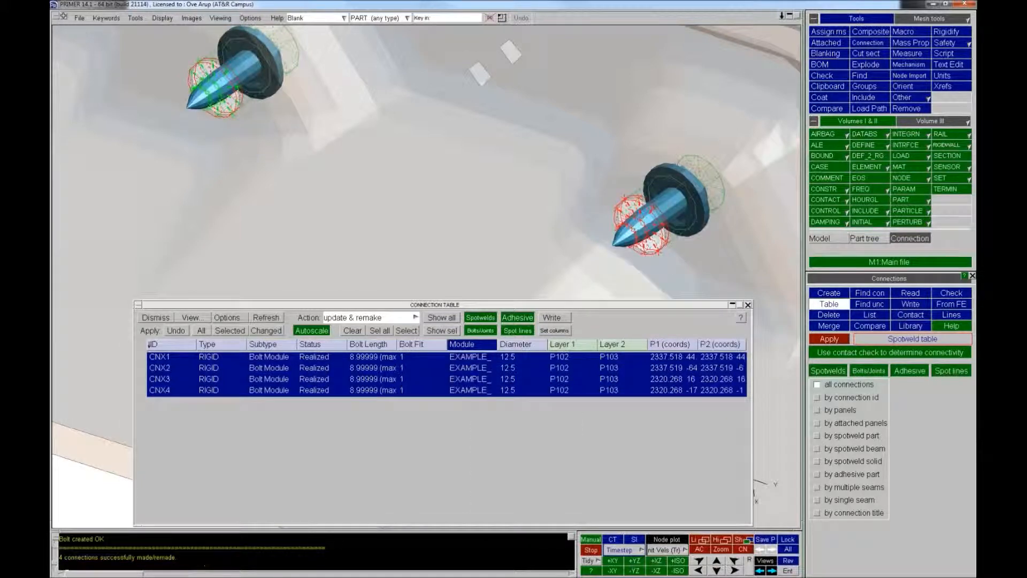
Change the module of all four bolts to EXAMPLE_M6BOLT_RIGID_WITH_STRETCH.key, remake them, and close the connection table
left_click(458, 361)
left_click(508, 486)
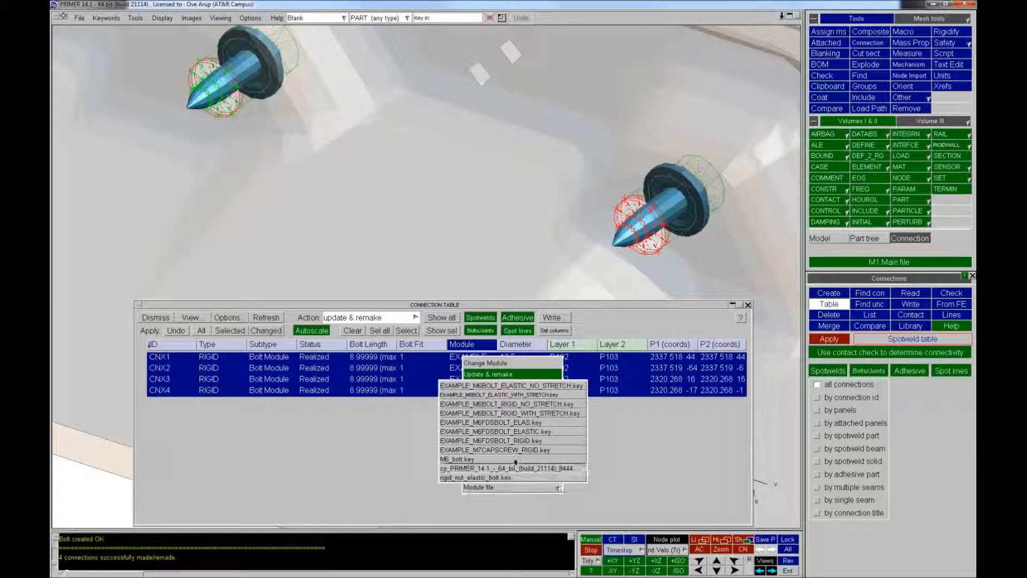
left_click(525, 414)
left_click(479, 370)
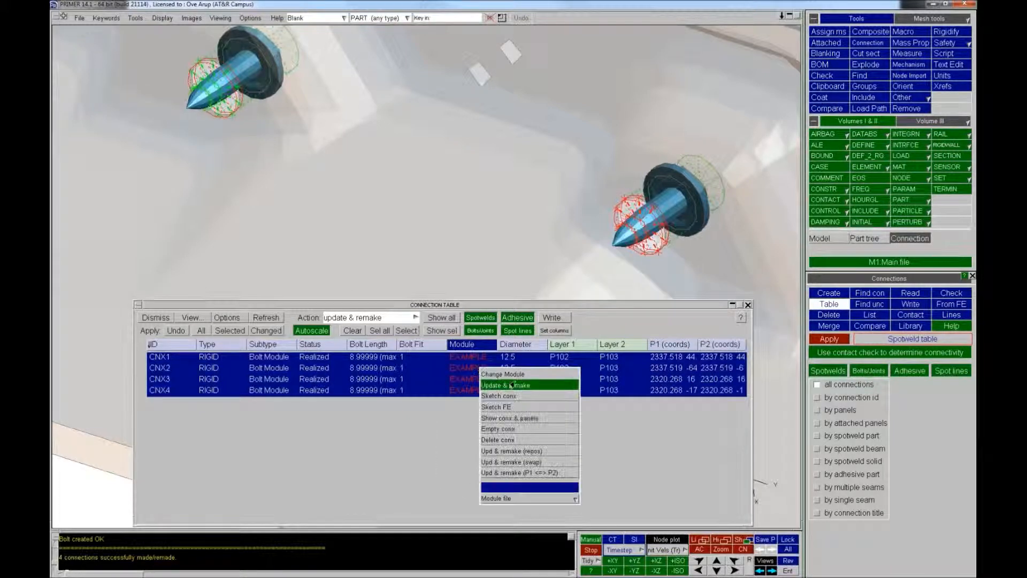
left_click(512, 386)
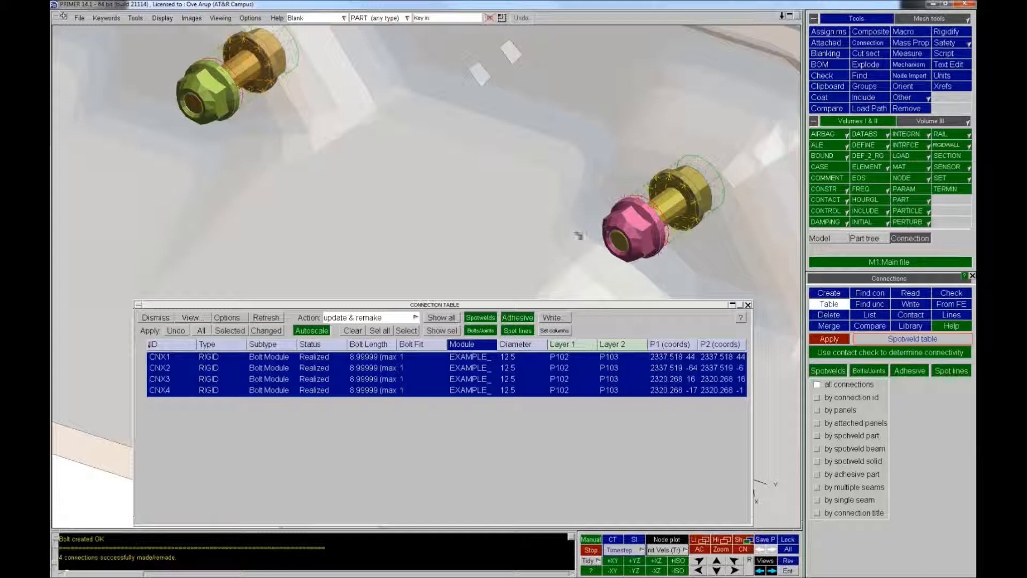
scroll(622, 86, "down", 5)
scroll(535, 150, "down", 3)
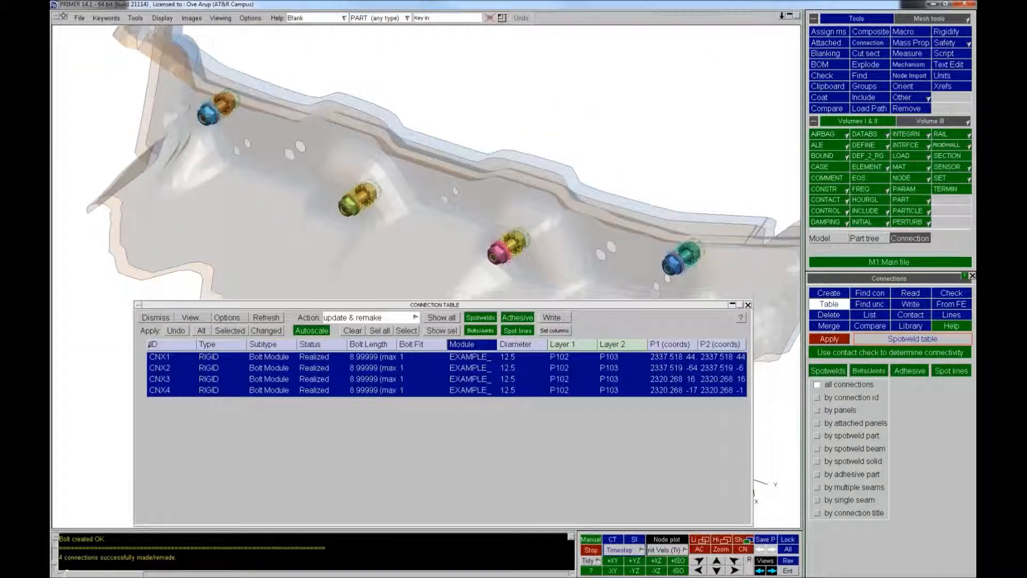
middle_click_drag(535, 150, 527, 120, "shift")
left_click_drag(526, 120, 513, 133, "shift")
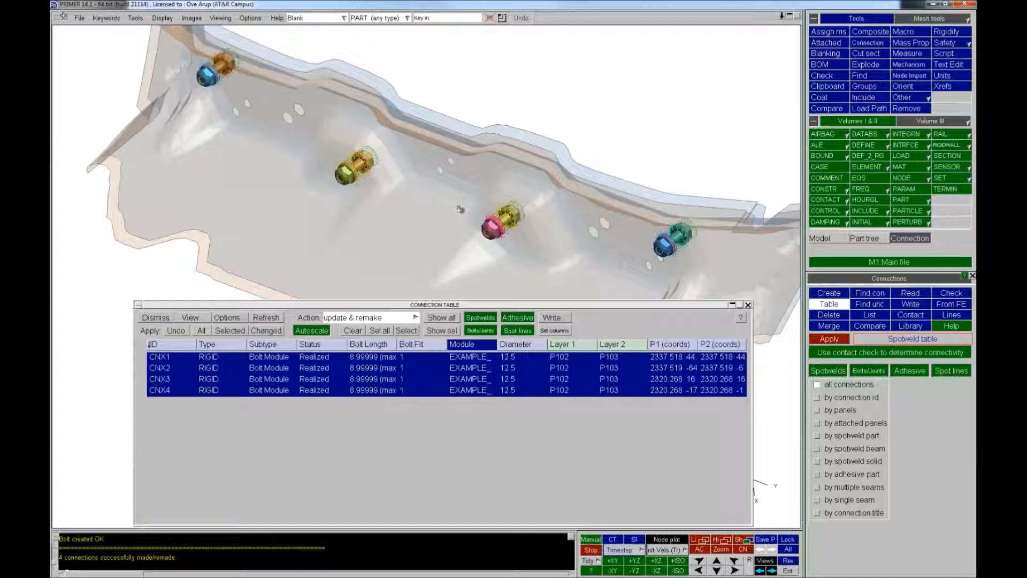
left_click(156, 318)
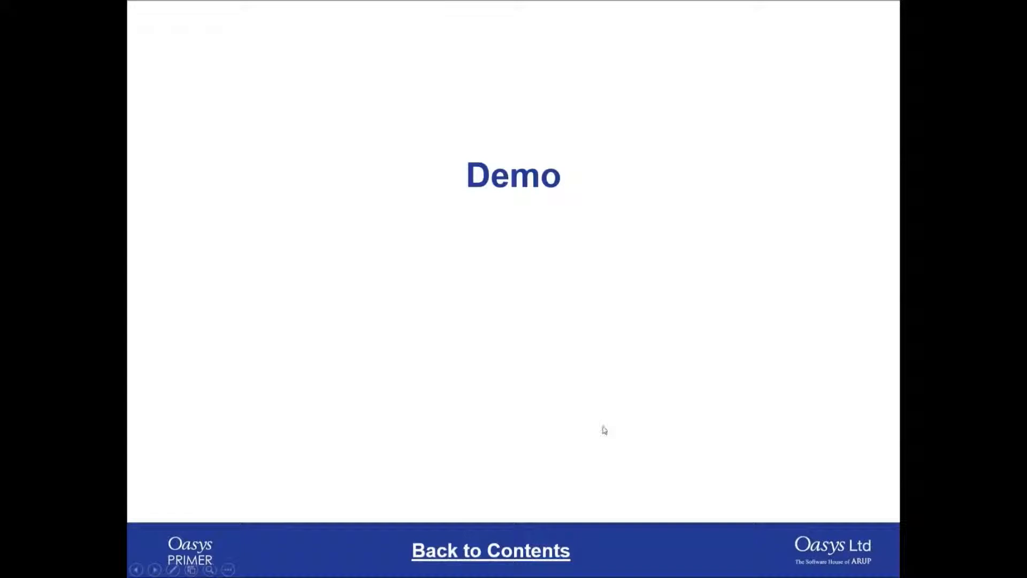
left_click(602, 429)
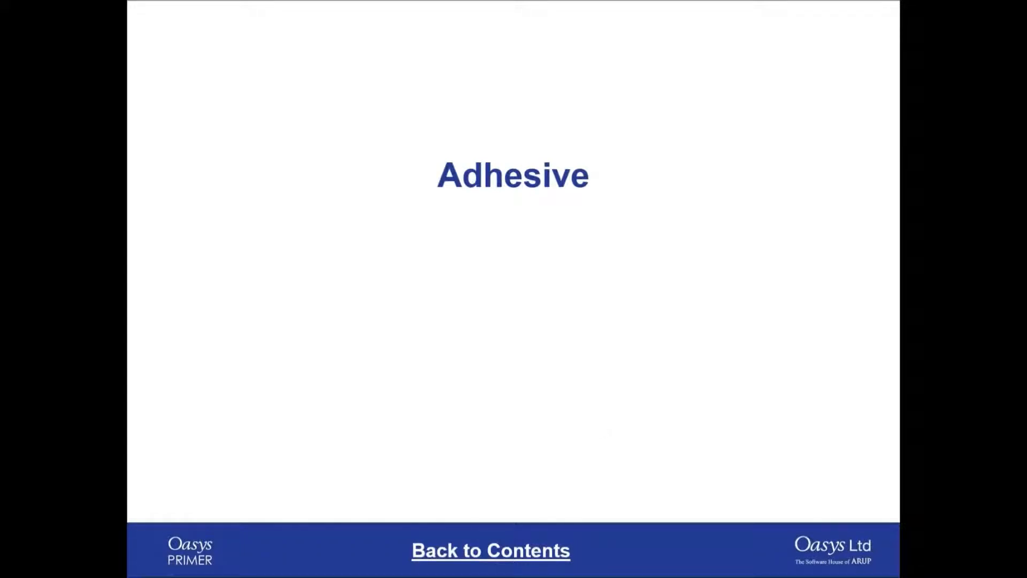
key("Right")
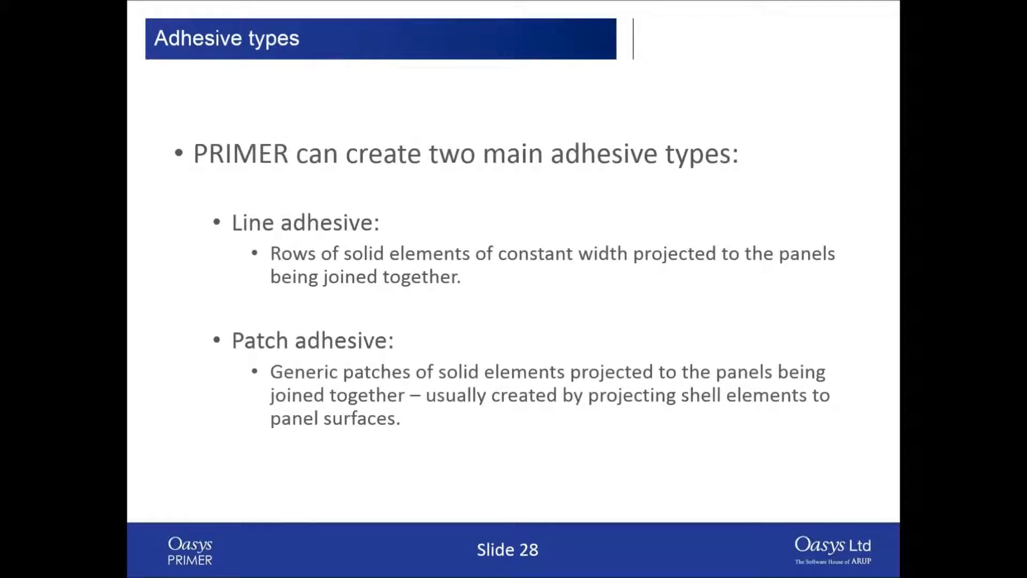
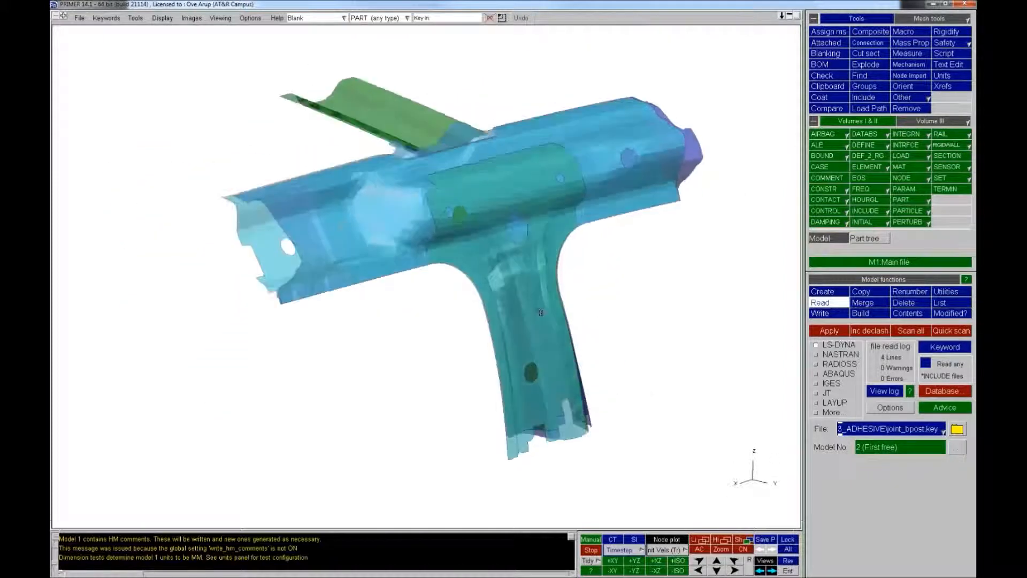
Blank individual panels of the B-post joint to examine its layered parts, and restore the hidden panels
left_click(416, 241)
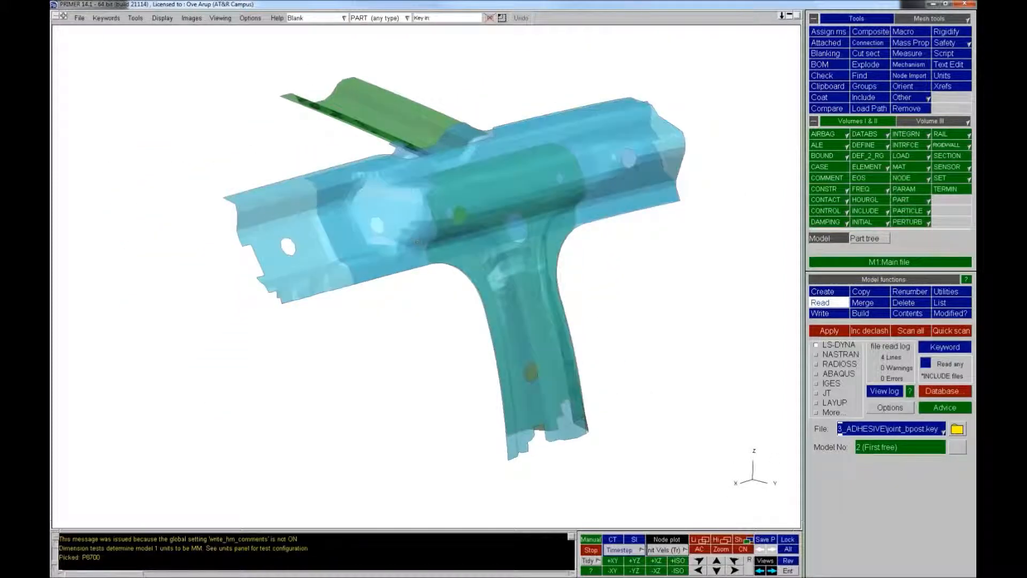
left_click(302, 264)
left_click(384, 119)
left_click_drag(384, 120, 413, 294, "shift")
key("u")
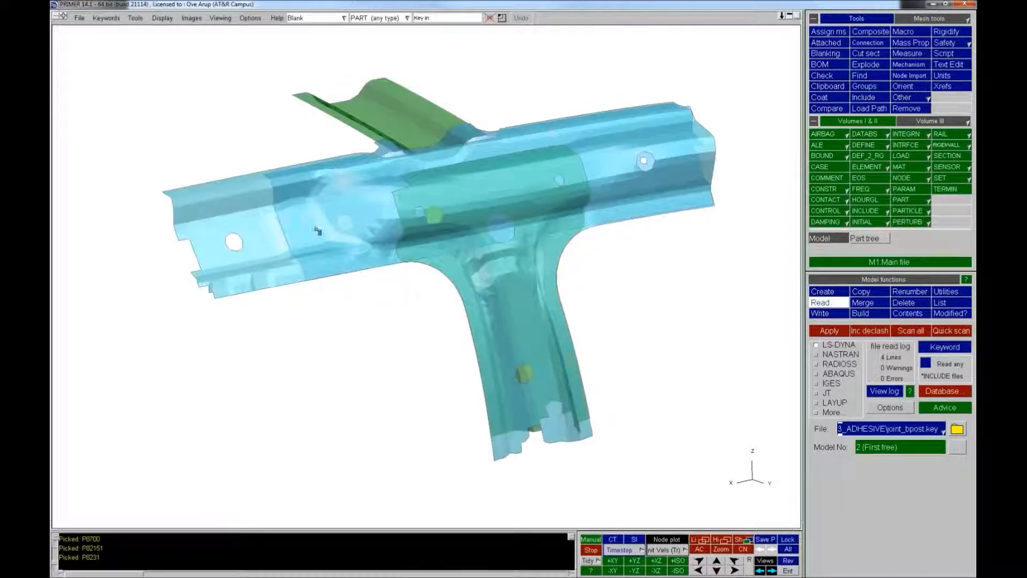
left_click_drag(282, 268, 434, 230, "shift")
left_click(433, 230)
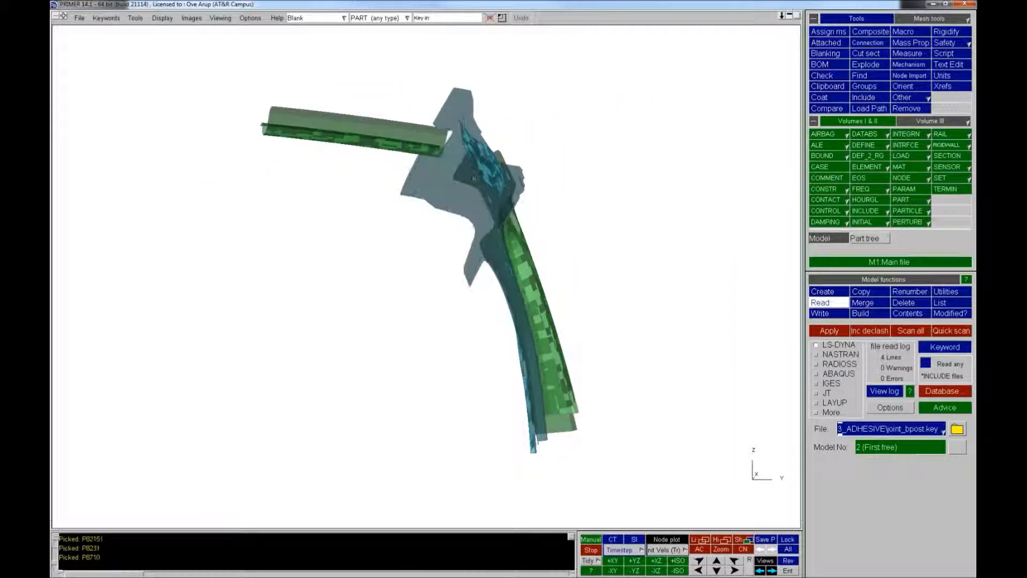
left_click(397, 132)
left_click_drag(397, 137, 333, 261, "shift")
scroll(465, 189, "up", 5)
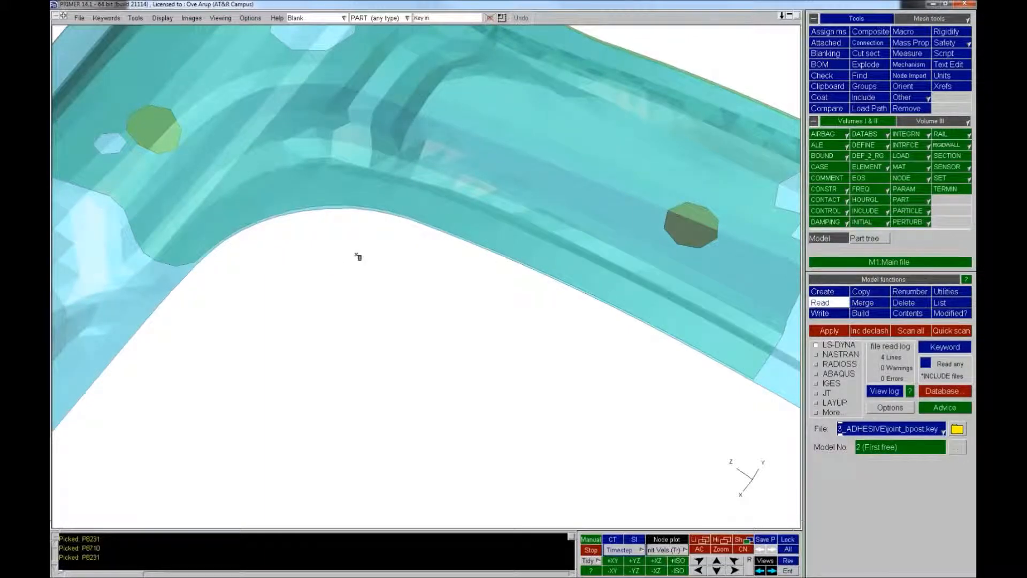
Start creating an adhesive connection with all visible shells as the candidate shells
left_click(860, 44)
left_click(824, 295)
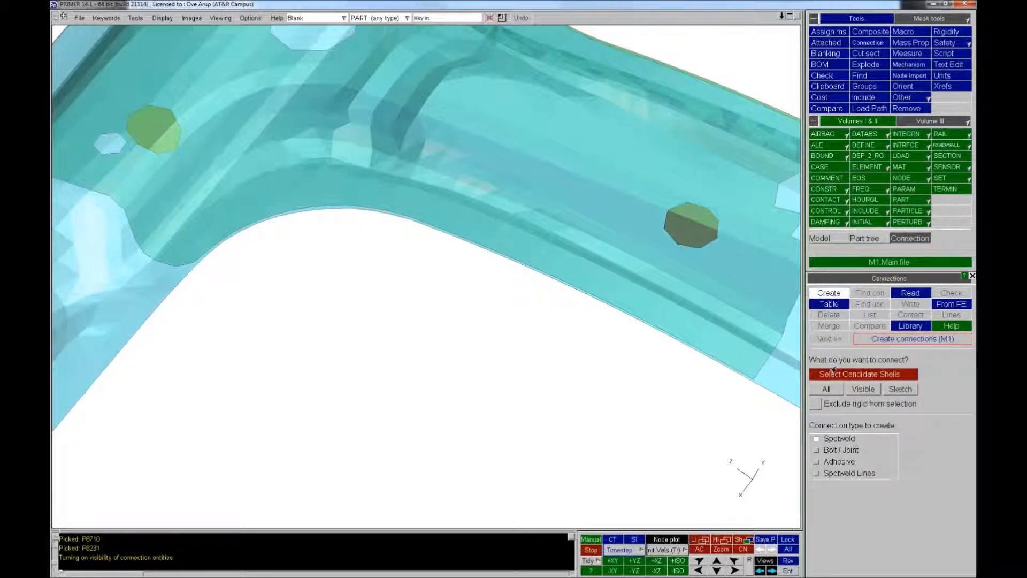
left_click(856, 390)
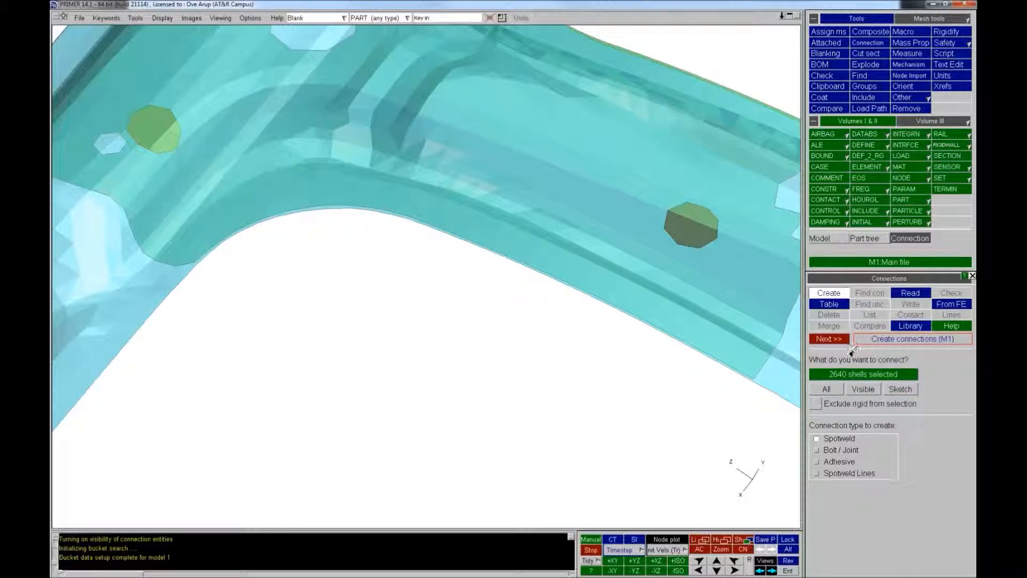
left_click(836, 462)
left_click(840, 340)
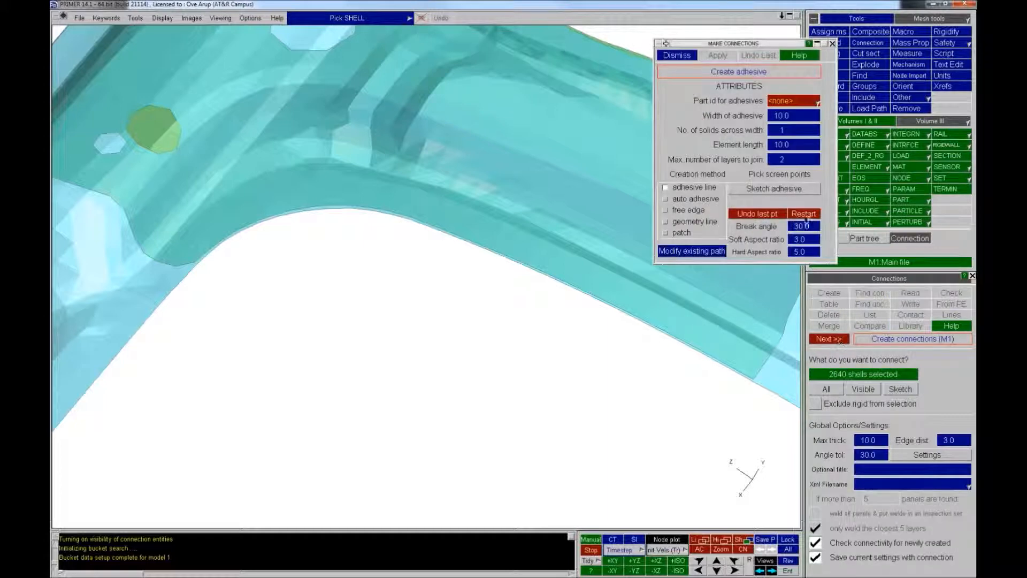
Set the adhesive's part ID to 600, solids across width to 2, element length to 5, and the creation method to free edge
left_click(799, 106)
type("600")
key("Return")
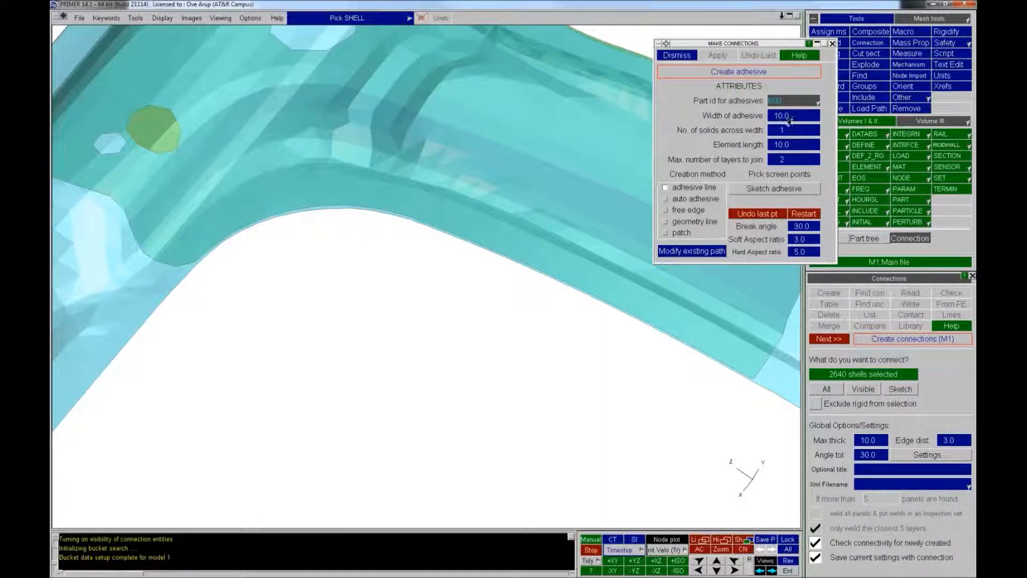
left_click(771, 132)
type("2")
key("Return")
left_click(769, 144)
type("5")
key("Return")
left_click(663, 210)
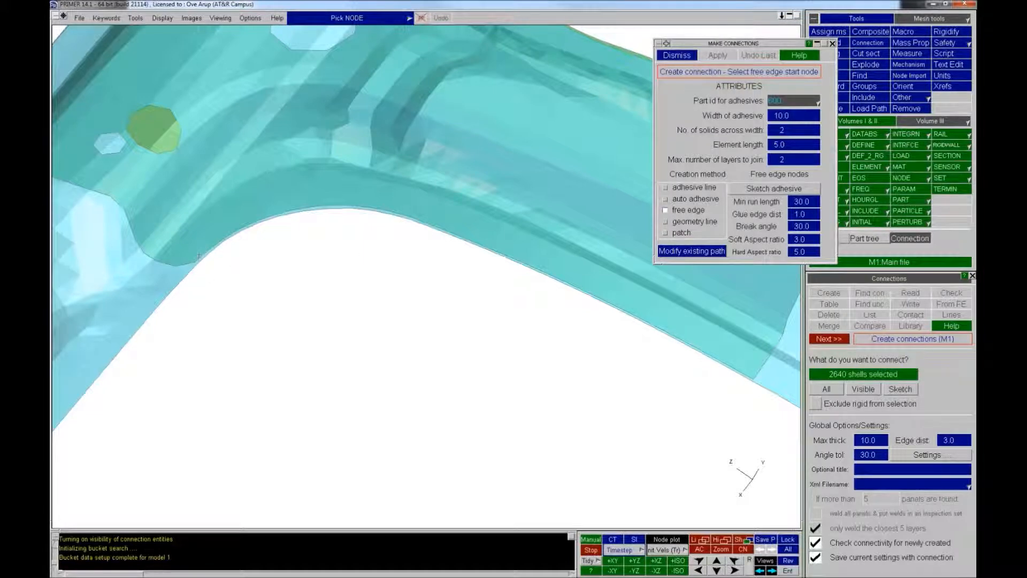
Define the adhesive path along the post flange's curved free edge, from node N6003312 to a node near the flange's far end
left_click(211, 248)
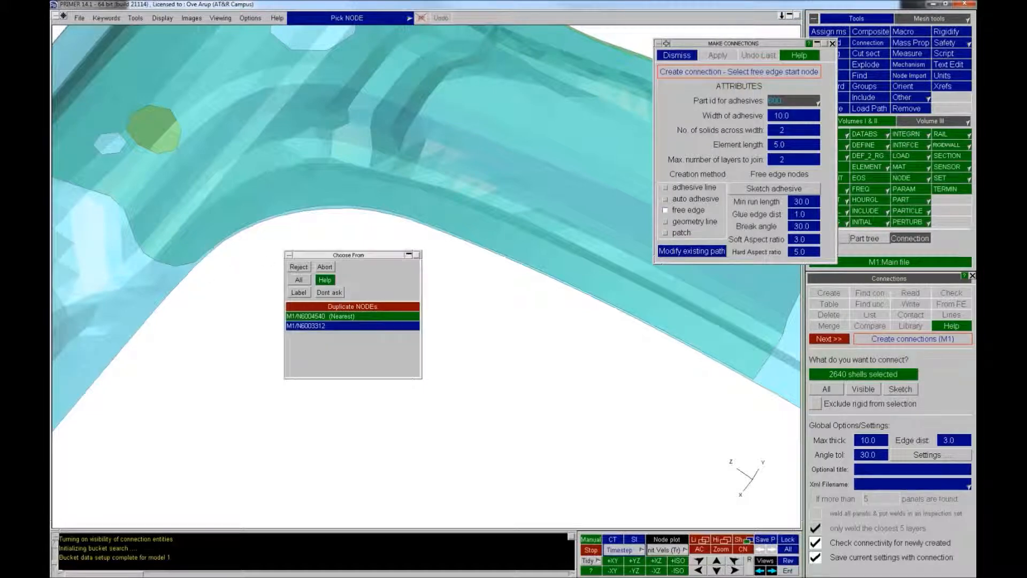
left_click(369, 325)
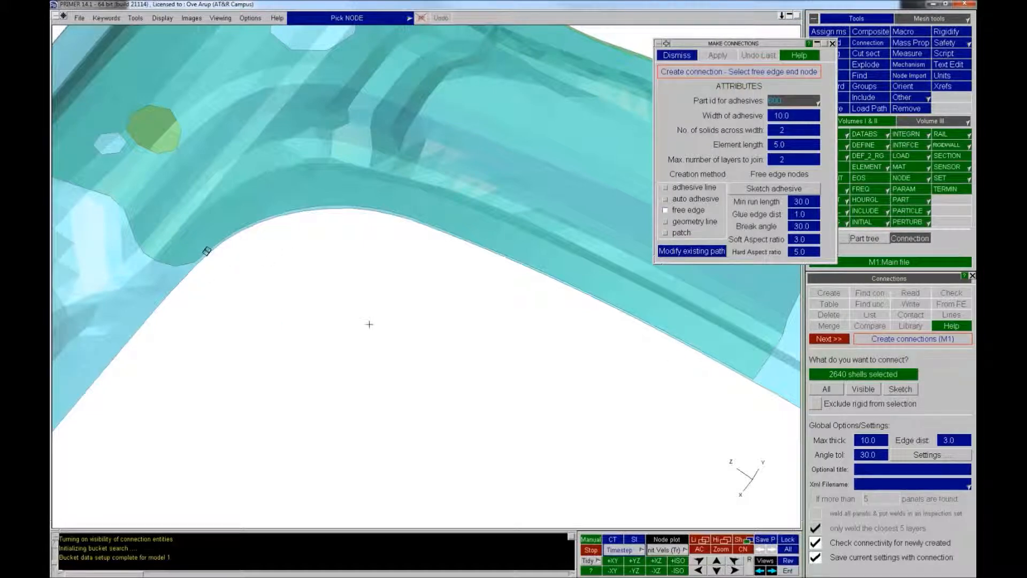
left_click(732, 366)
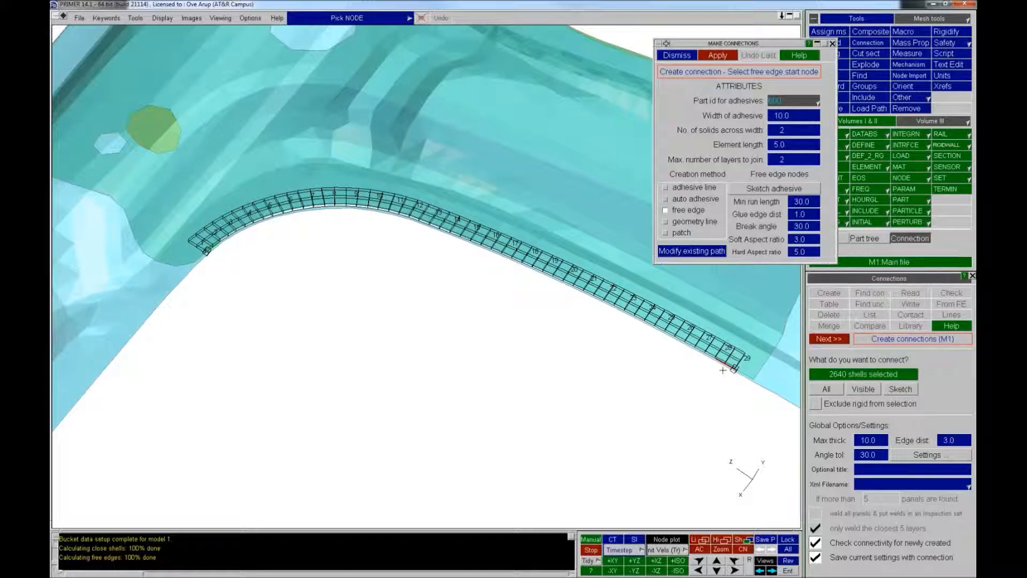
left_click_drag(350, 297, 349, 354, "shift")
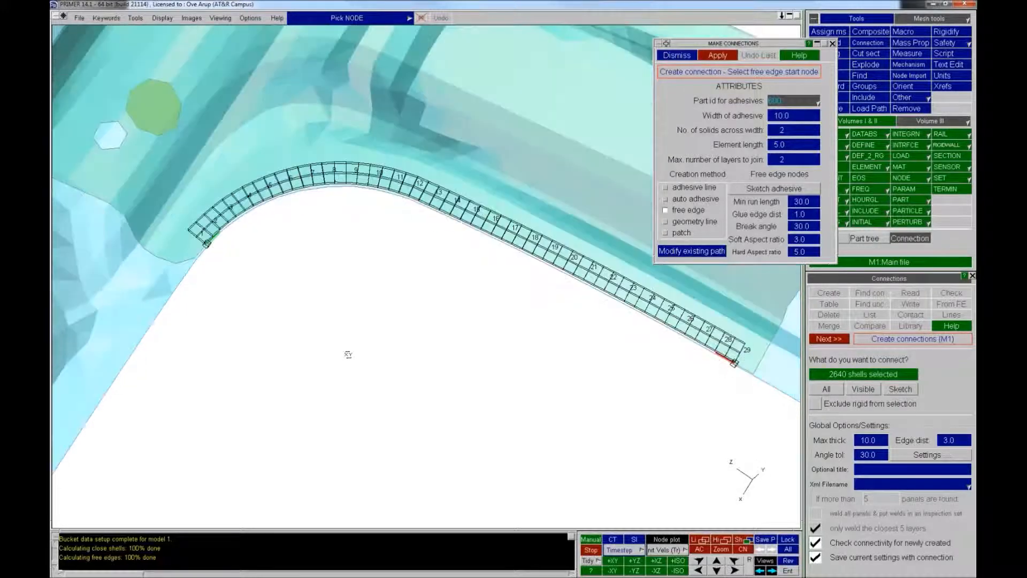
scroll(349, 353, "up", 2)
middle_click_drag(349, 353, 307, 418, "shift")
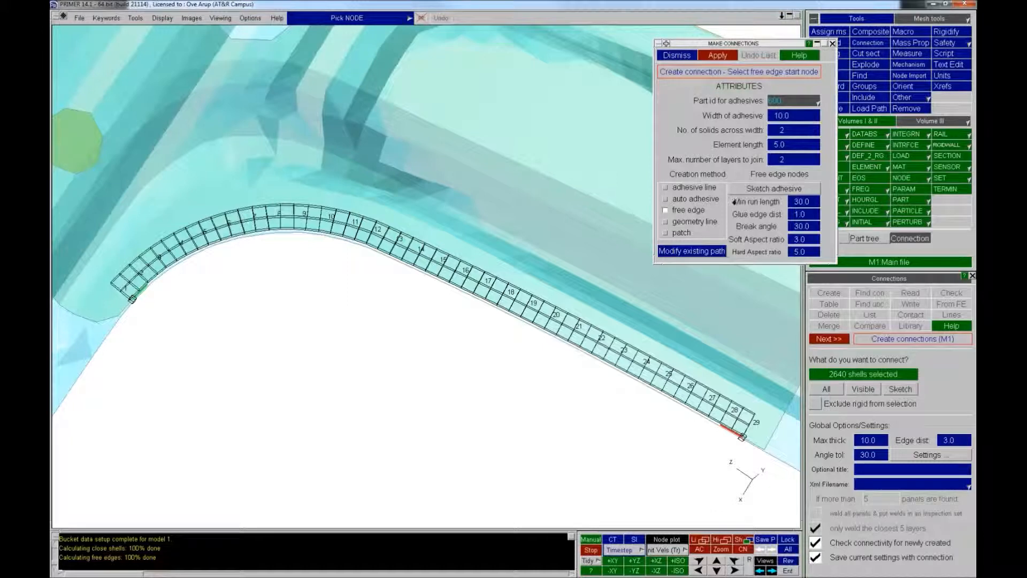
Set the glue edge distance to 3, resketch and create the adhesive run, and inspect it along the flange
left_click(797, 214)
type("3")
key("Return")
left_click(768, 190)
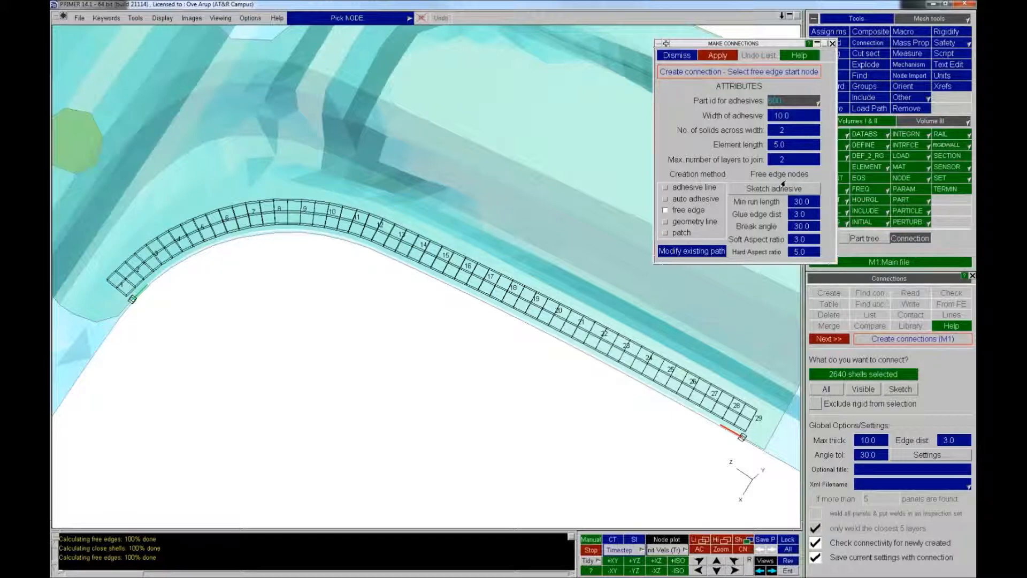
left_click(718, 55)
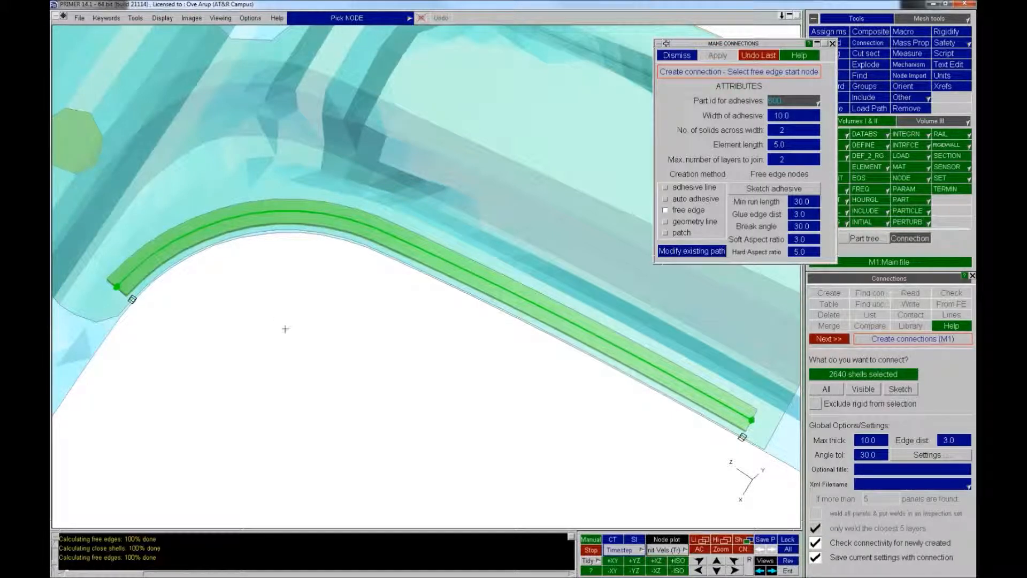
left_click_drag(269, 294, 270, 265, "shift")
middle_click_drag(270, 265, 474, 299, "shift")
right_click_drag(474, 298, 472, 270, "shift")
left_click_drag(472, 270, 344, 354, "shift")
right_click_drag(344, 354, 306, 410, "shift")
middle_click_drag(533, 331, 454, 327, "shift")
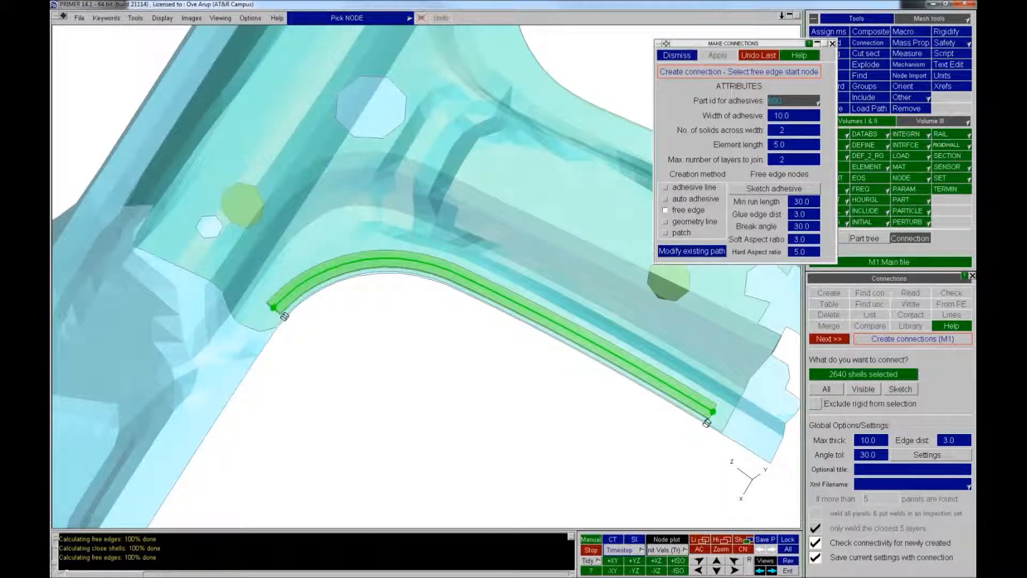
Undo the last adhesive run created along the post flange
left_click(760, 56)
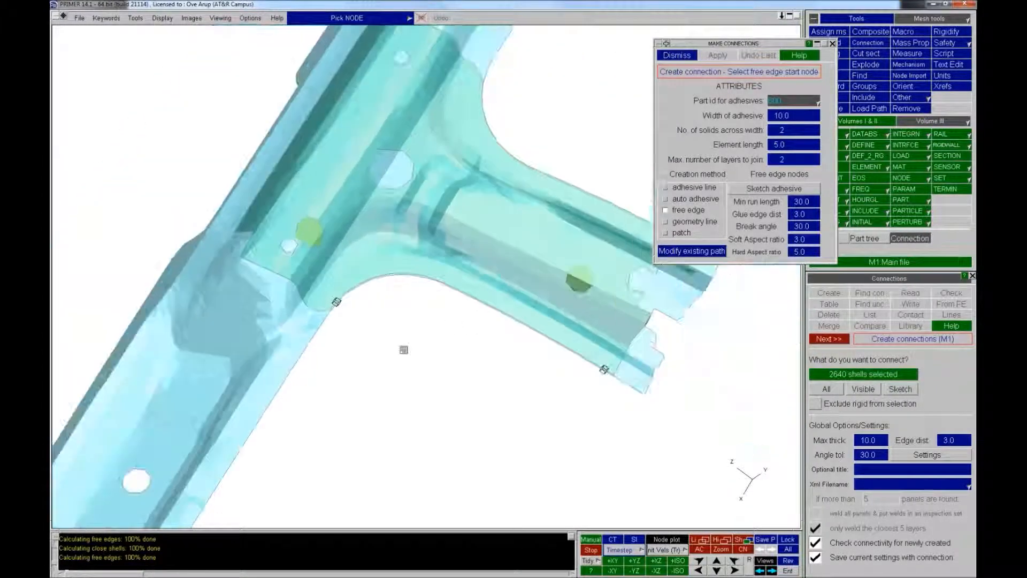
left_click_drag(404, 350, 413, 316, "shift")
middle_click_drag(412, 316, 356, 326, "shift")
mouse_move(355, 326)
left_mouse_down("shift")
mouse_move(379, 310)
mouse_move(340, 315)
left_mouse_up("shift")
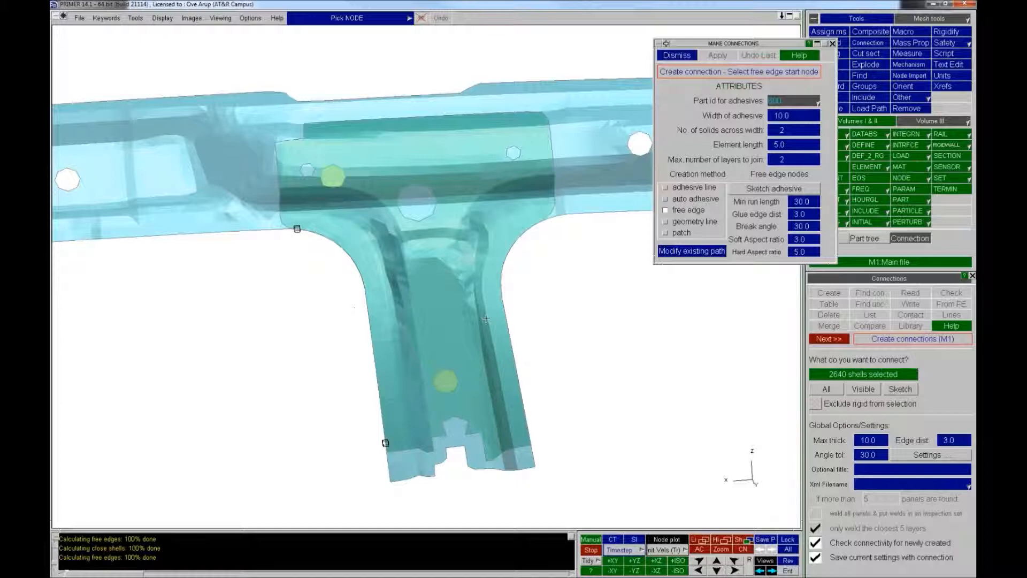
Switch the creation method to auto adhesive, choose Panel C (part 8712) as the master part, and sketch the proposed adhesive runs
left_click(666, 200)
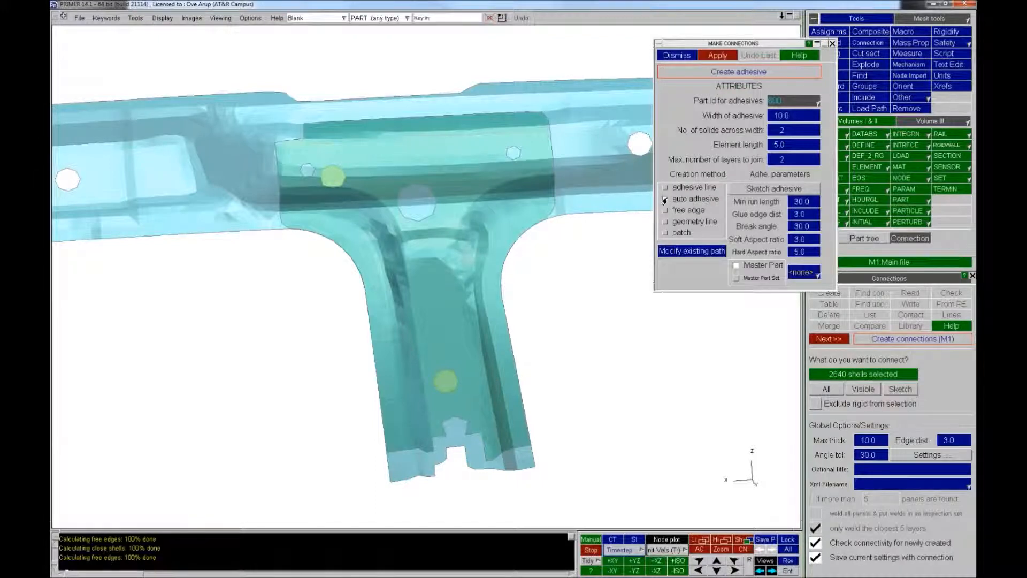
left_click(799, 273)
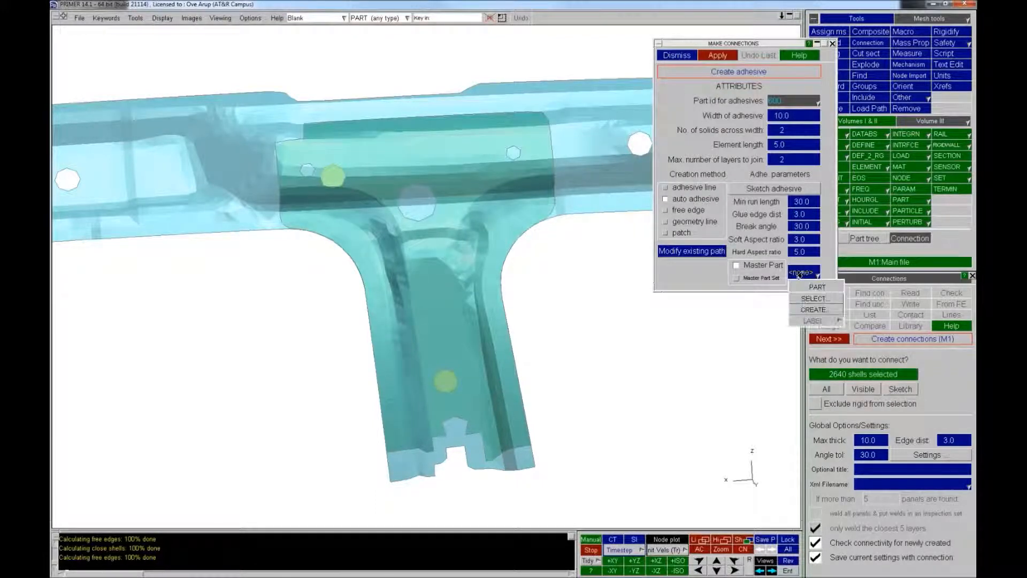
left_click(813, 298)
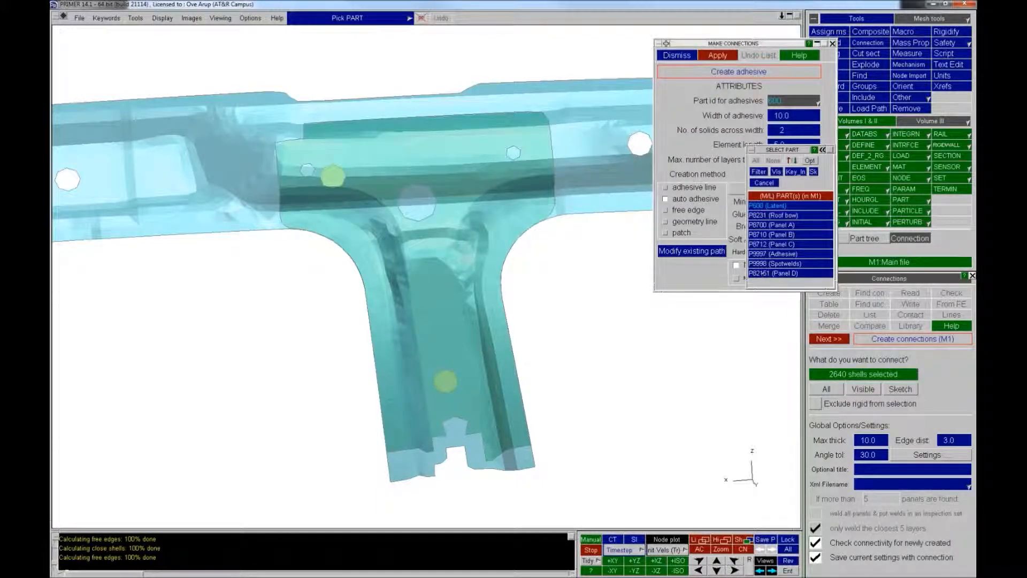
left_click(411, 168)
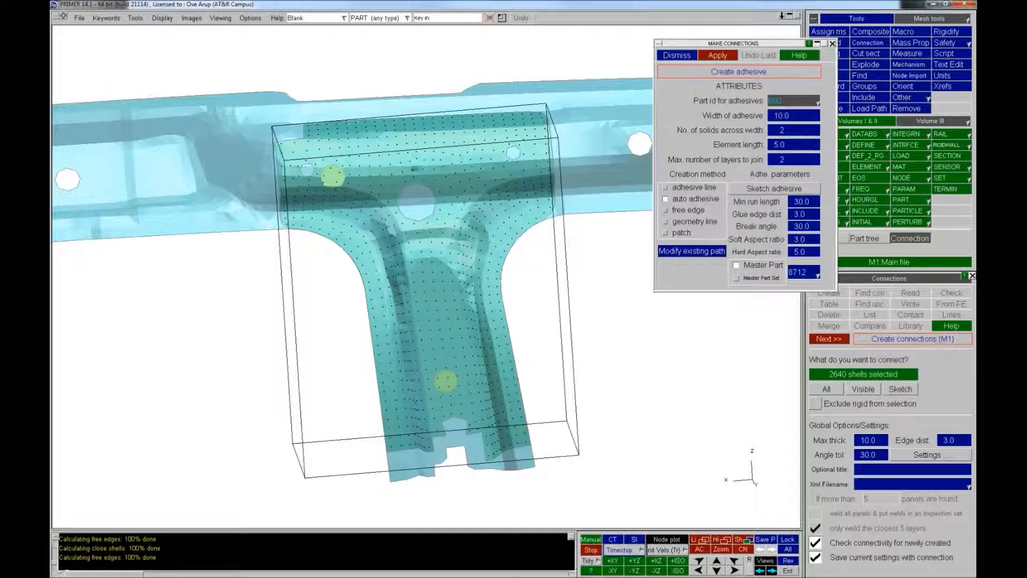
left_click(759, 190)
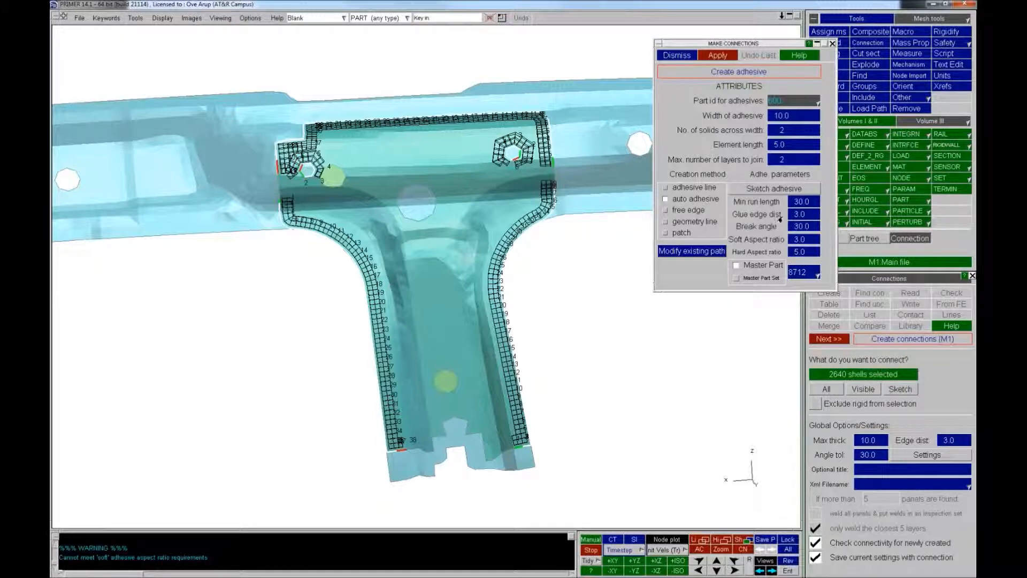
Set the minimum run length to 70, create the automatic adhesive runs, and finish the adhesive creation
left_click(793, 206)
type("70")
key("Return")
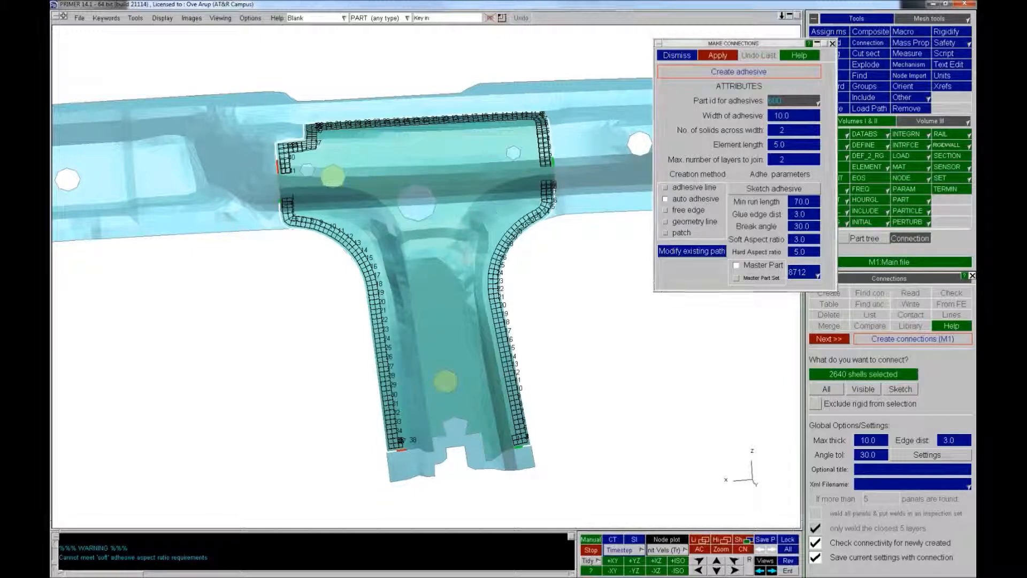
left_click(718, 58)
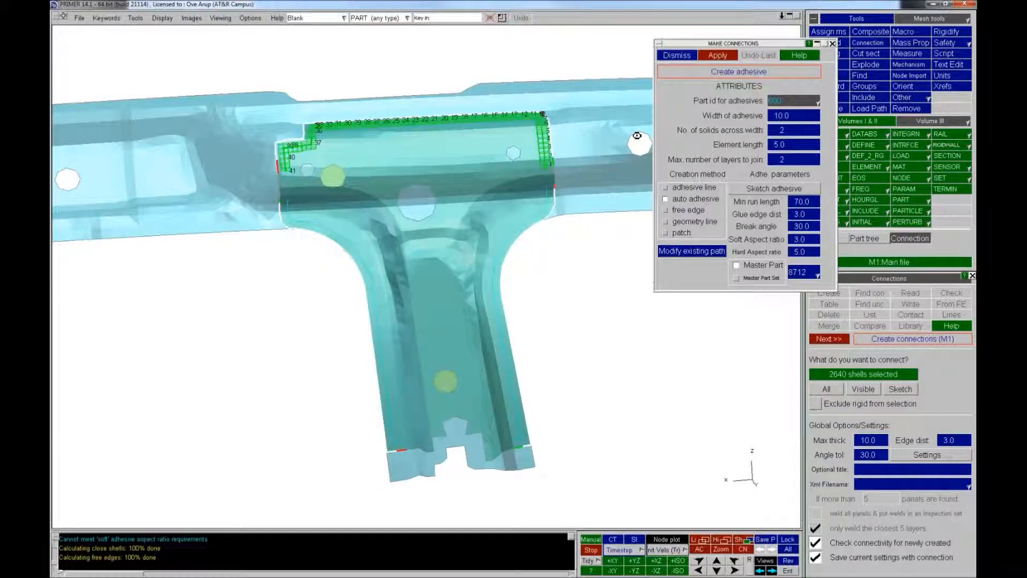
left_click_drag(522, 184, 546, 178, "shift")
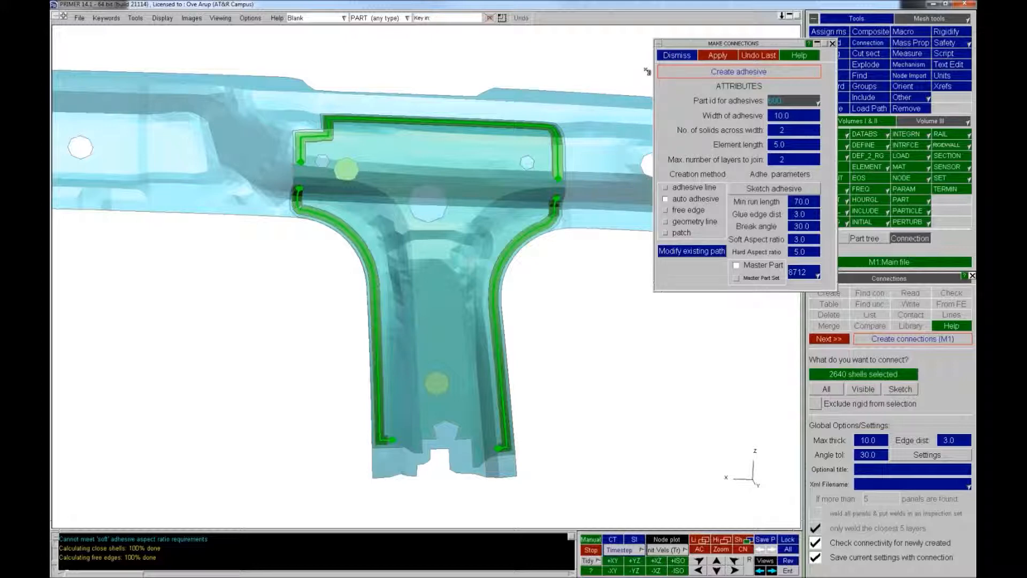
left_click(661, 63)
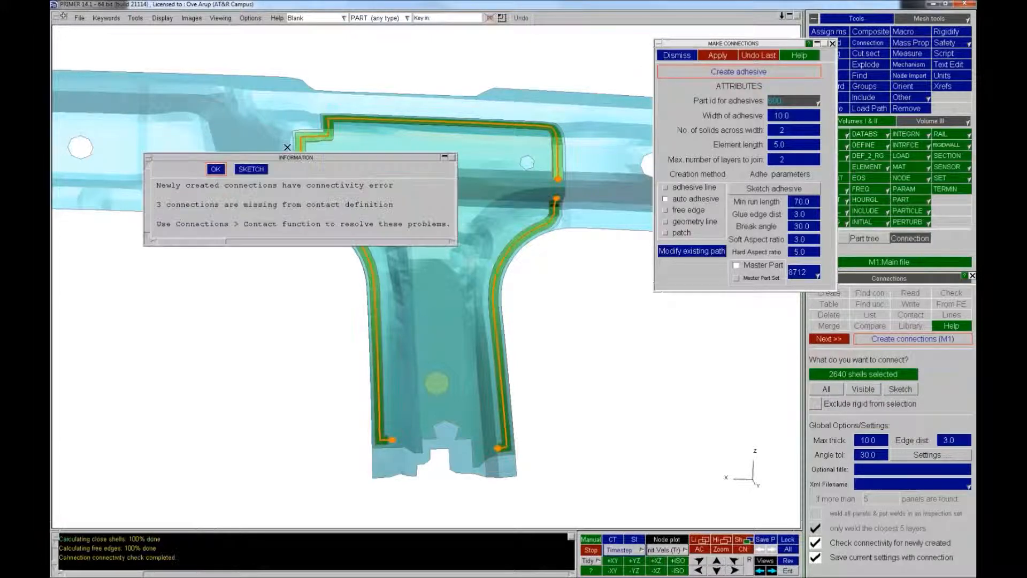
left_click(214, 166)
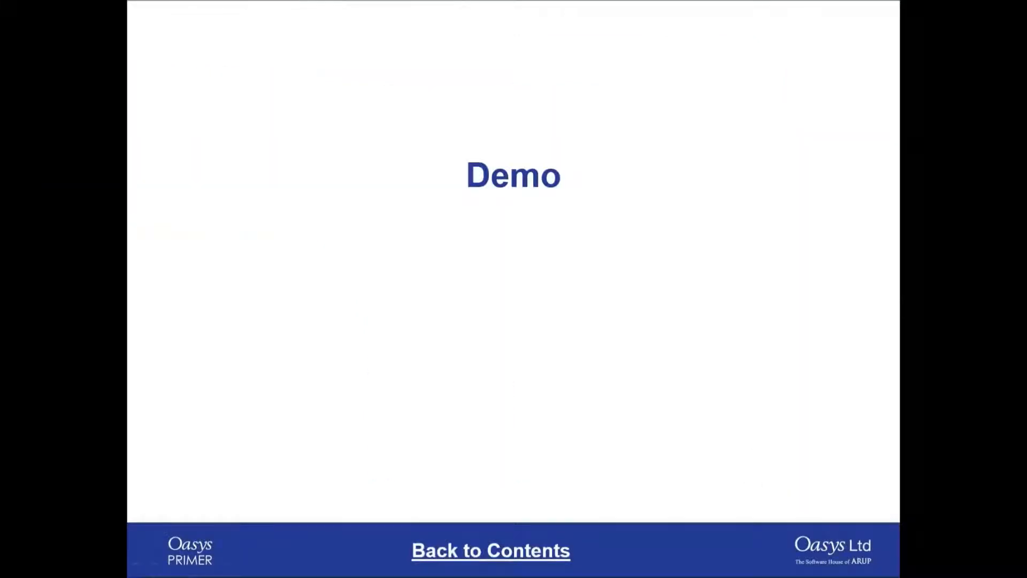
left_click(813, 475)
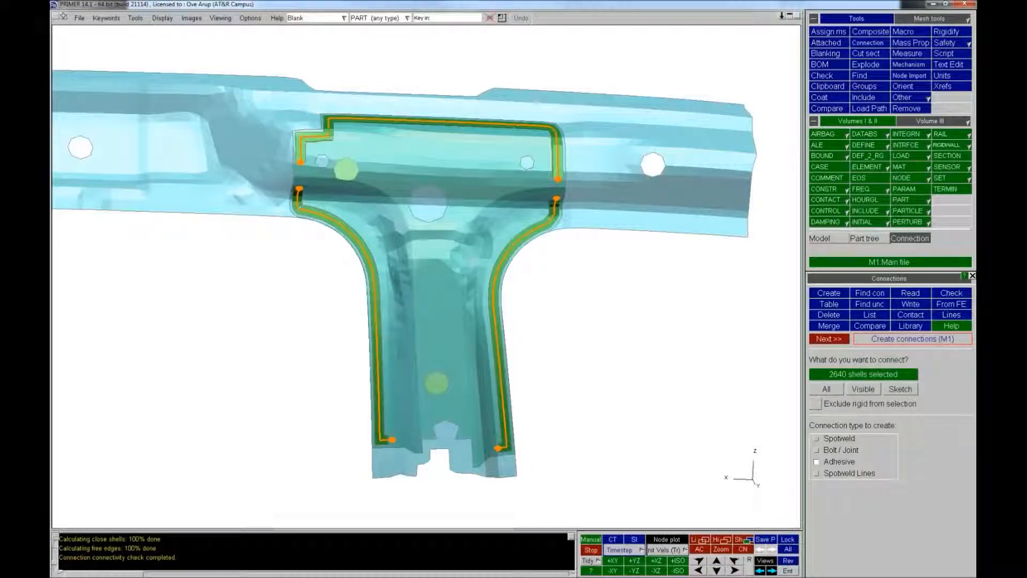
Delete the example joint model M1
left_click(822, 238)
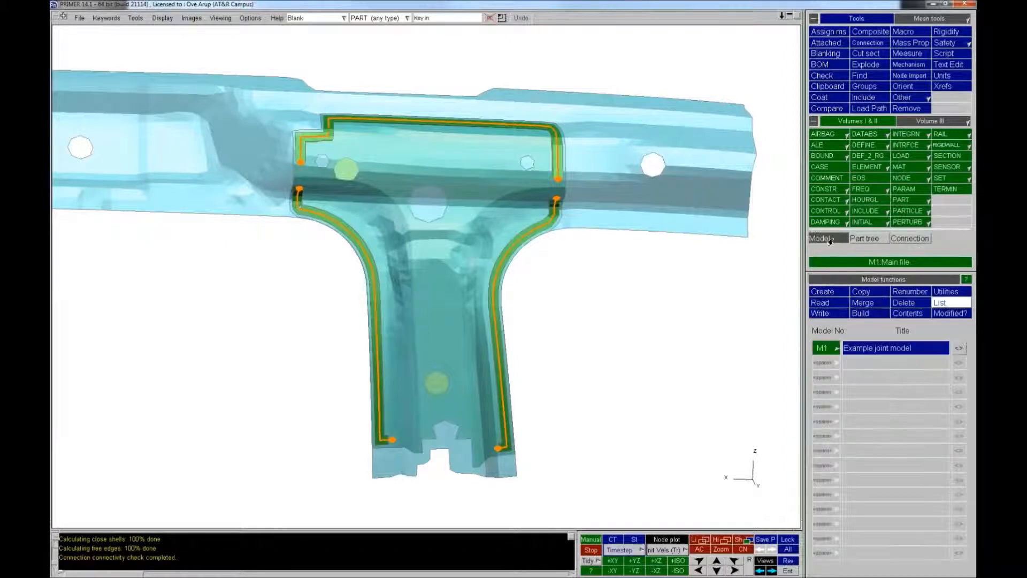
left_click(895, 303)
left_click(830, 329)
left_click(914, 364)
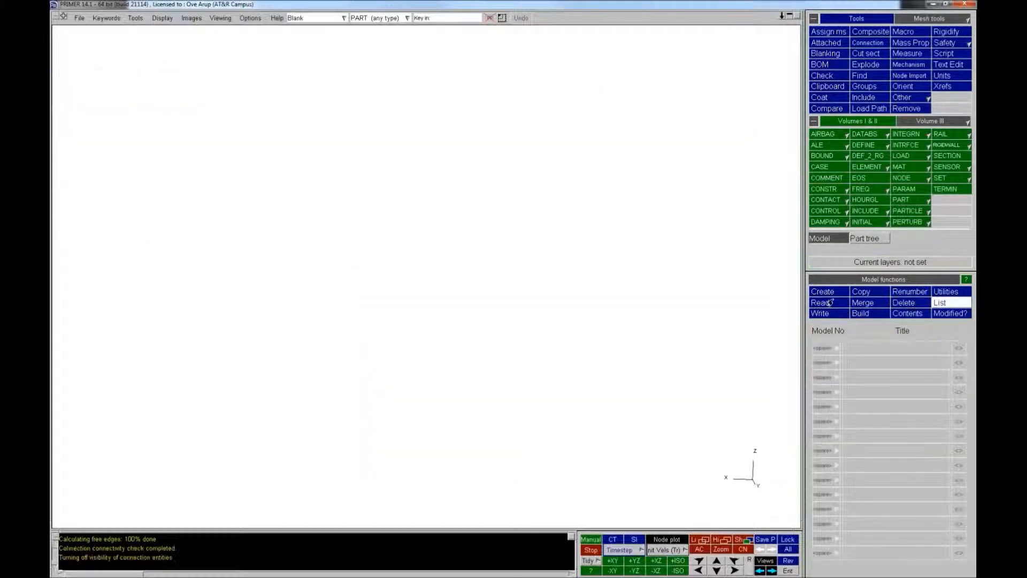
Read the LS-DYNA model from_fe.key from the DEMO_3_ADHESIVE folder
left_click(829, 303)
left_click(957, 429)
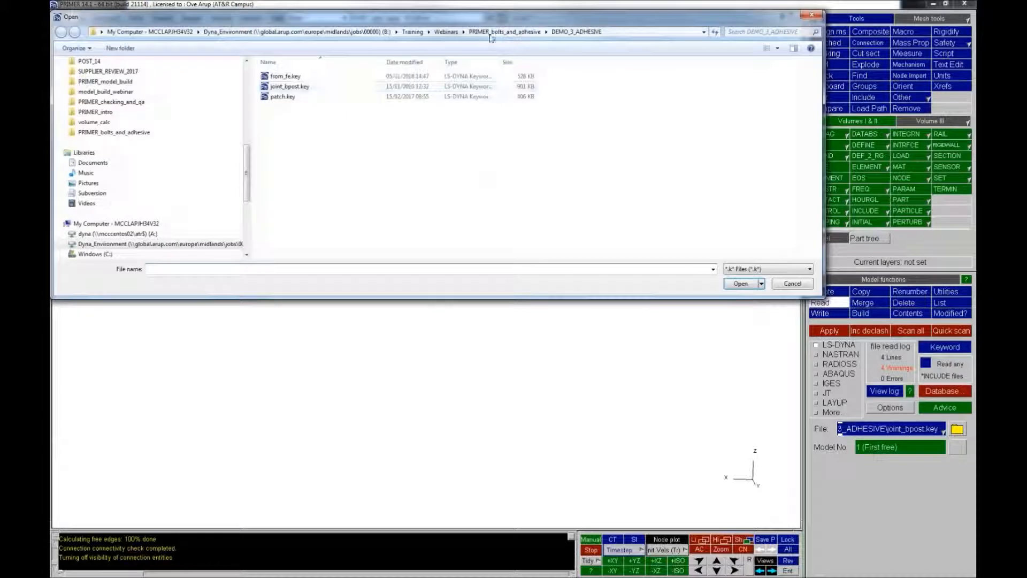
left_click(491, 33)
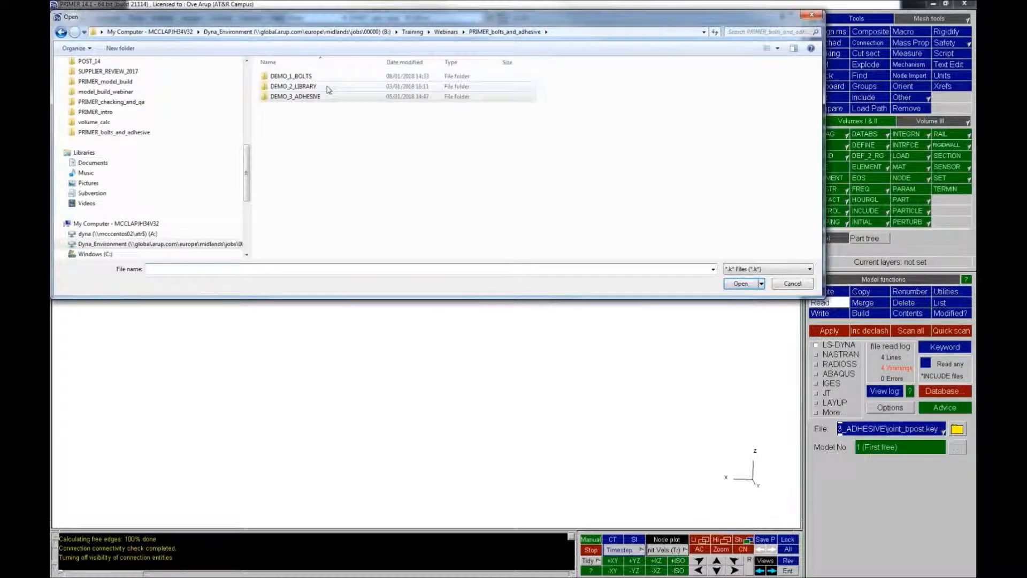
double_click(295, 96)
double_click(294, 76)
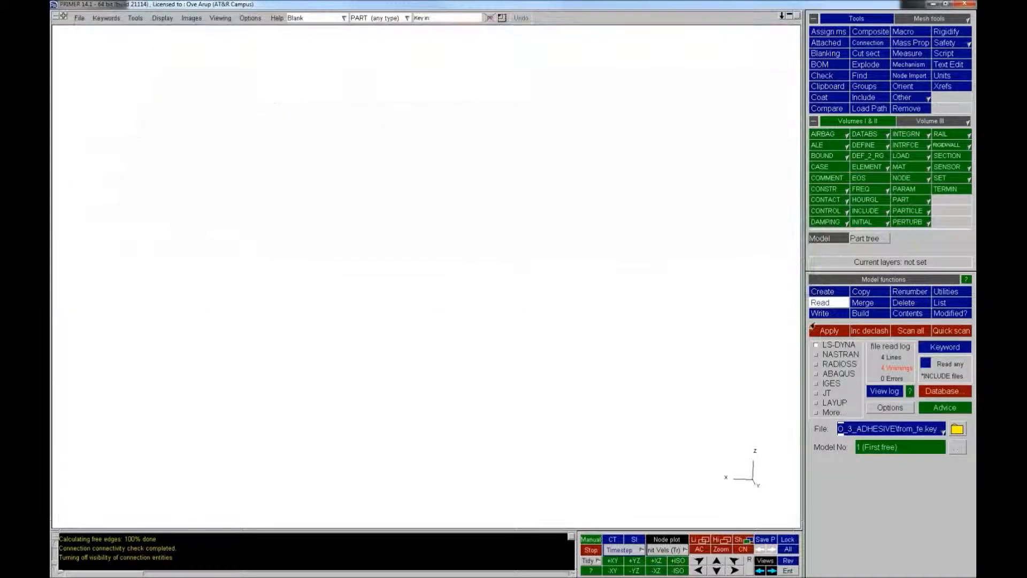
left_click(813, 327)
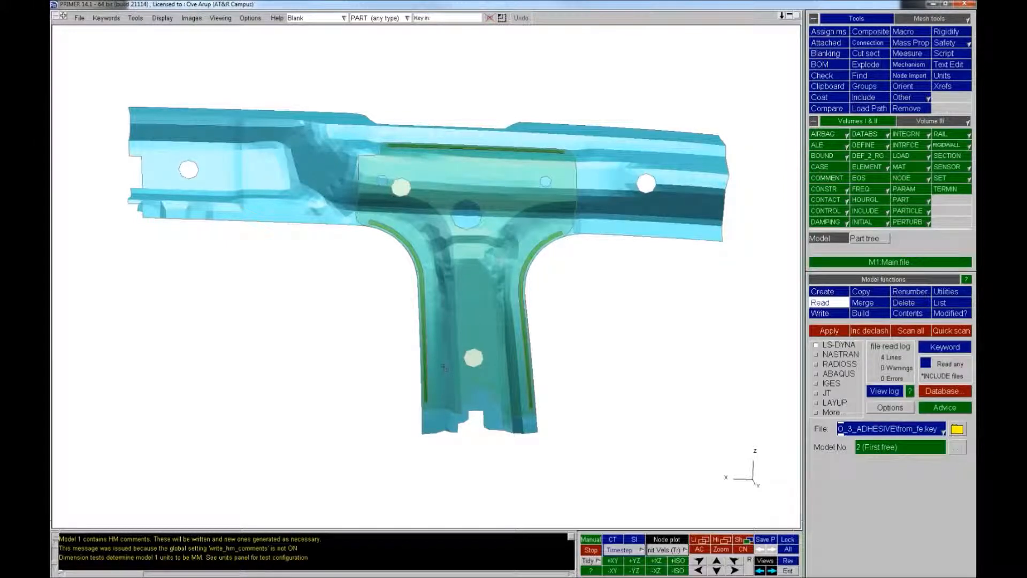
Examine the existing adhesive solids along the flanges of the B-post joint
scroll(443, 367, "up", 4)
left_click_drag(443, 368, 597, 253, "shift")
scroll(431, 312, "up", 2)
middle_click_drag(432, 312, 268, 338, "shift")
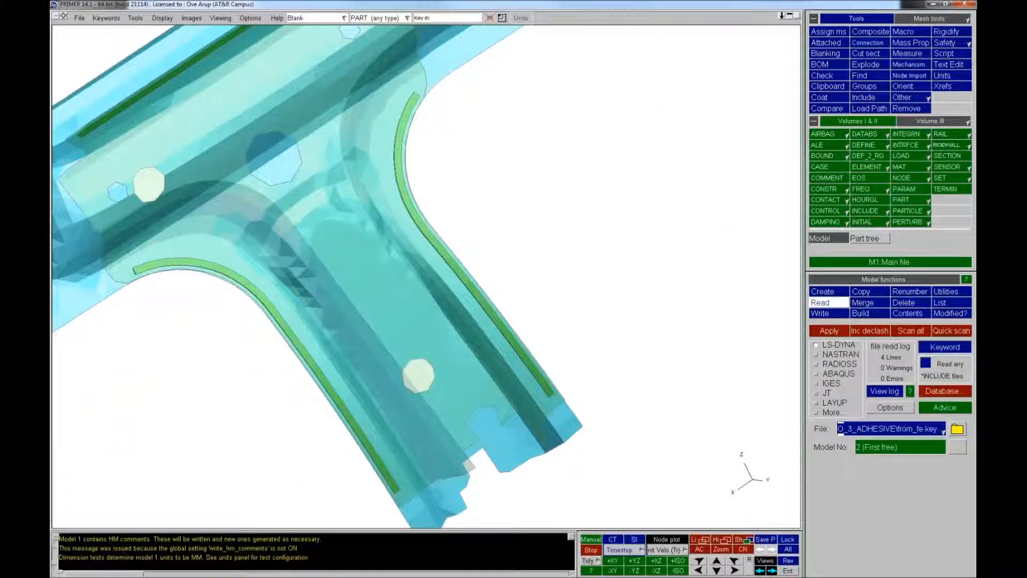
left_click_drag(367, 234, 369, 247, "shift")
middle_click_drag(369, 247, 397, 303, "shift")
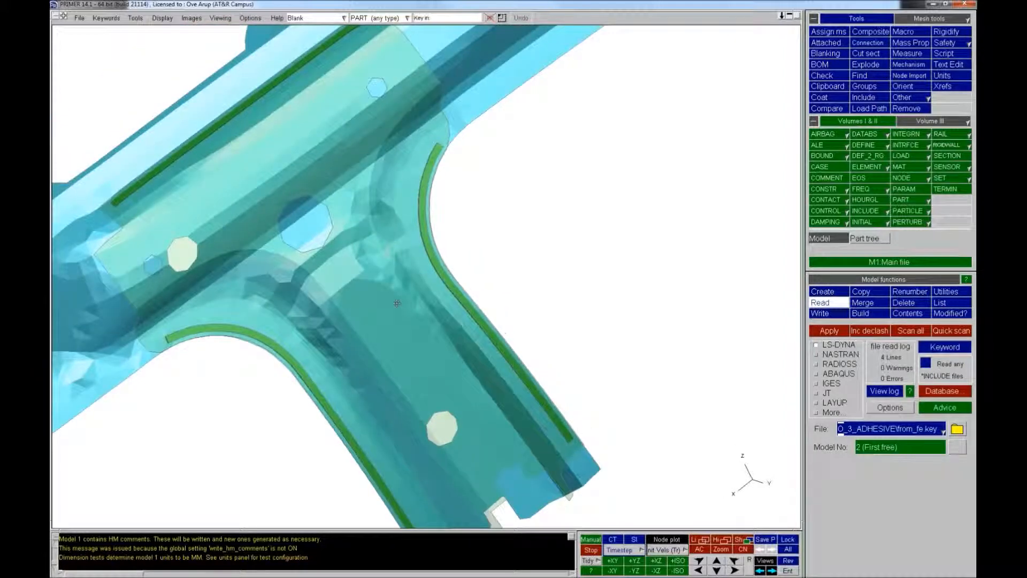
left_click_drag(416, 292, 513, 286, "shift")
scroll(513, 286, "up", 4)
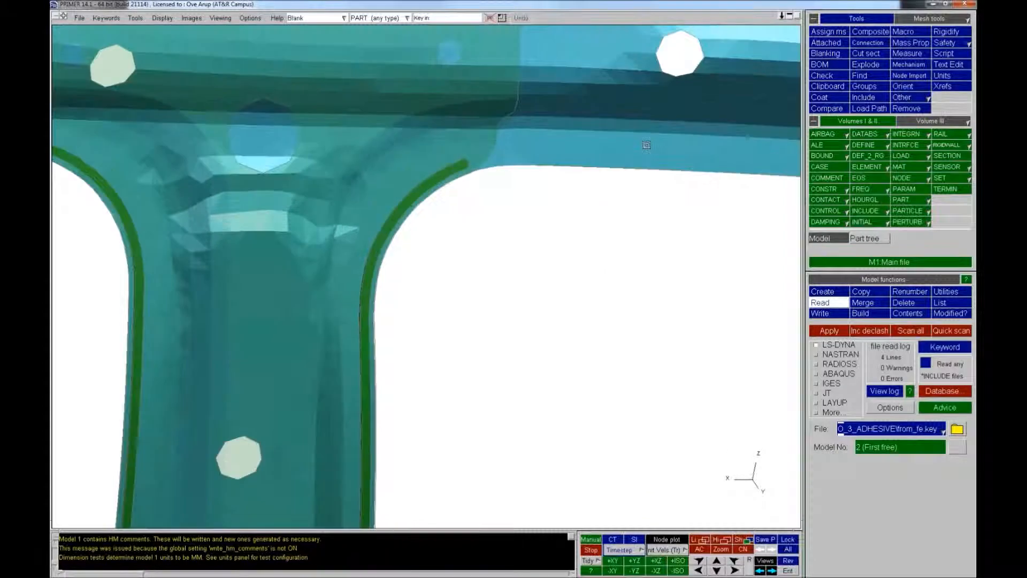
middle_click_drag(514, 286, 736, 432, "shift")
scroll(351, 269, "up", 2)
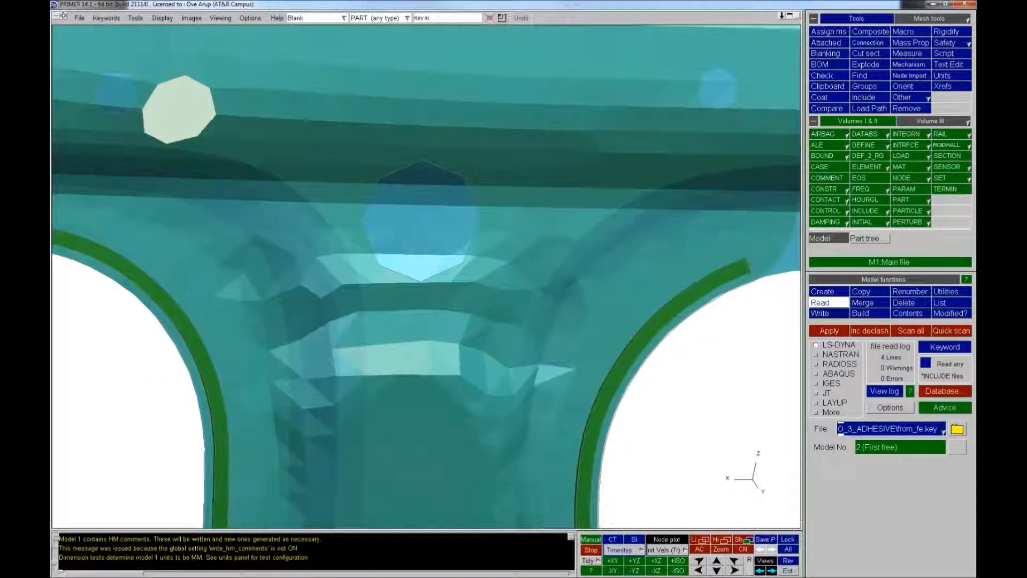
middle_click_drag(352, 269, 403, 273, "shift")
scroll(403, 273, "up", 1)
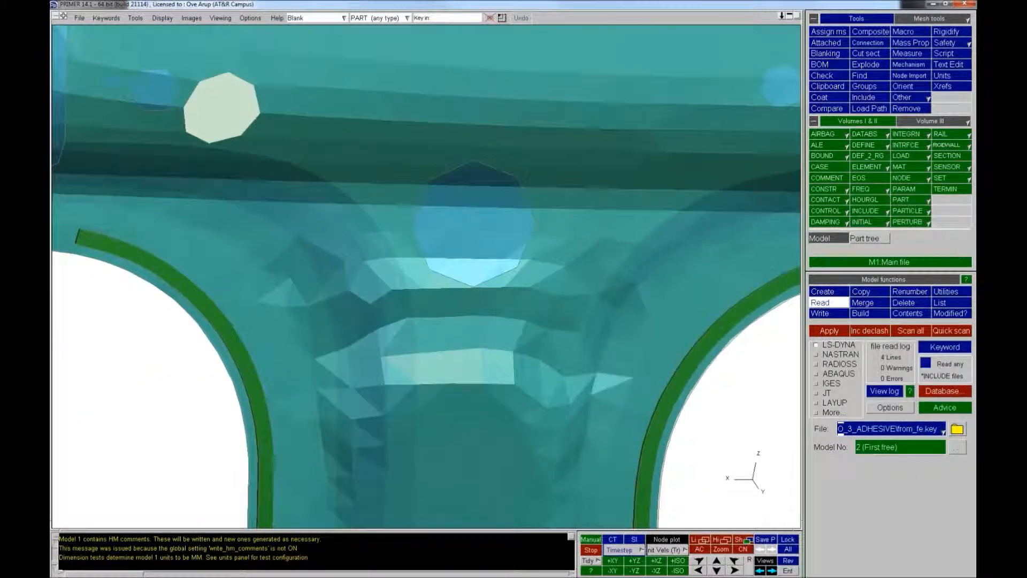
Create adhesive connections from all solids in the model with From FE, and check the runs along the joint's flanges
left_click(868, 43)
left_click(941, 305)
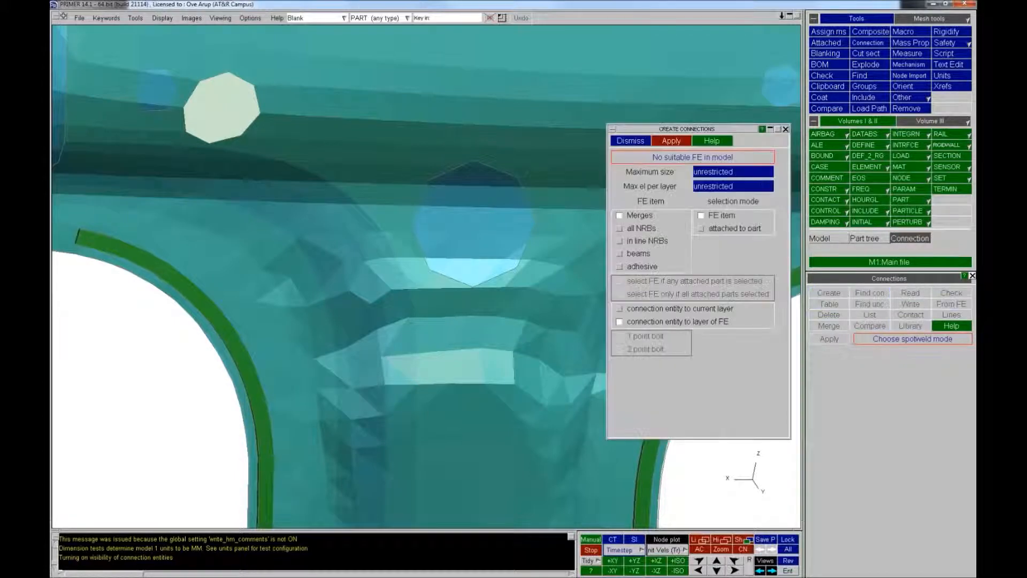
left_click(638, 266)
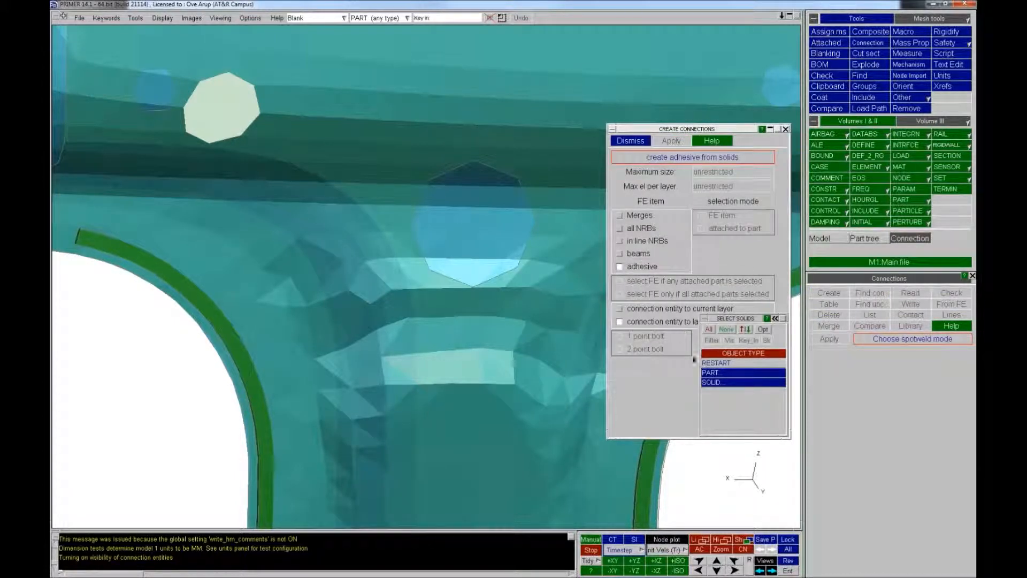
left_click(719, 383)
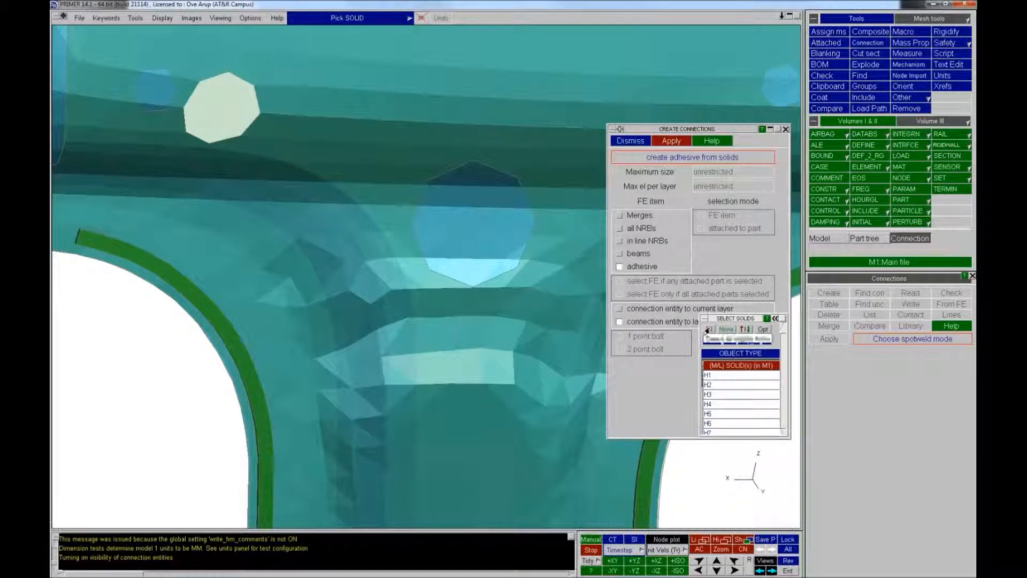
left_click(672, 142)
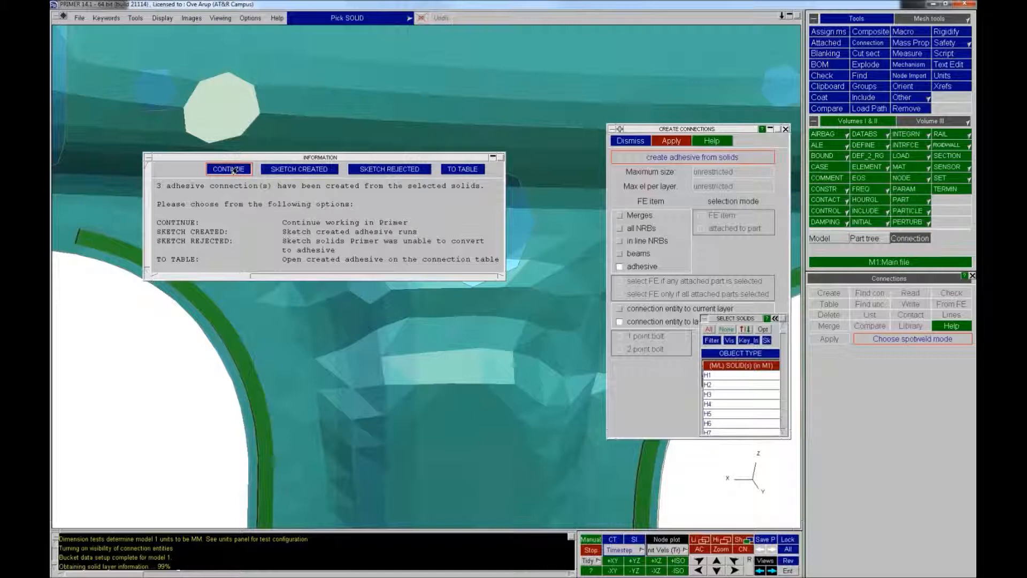
left_click(236, 169)
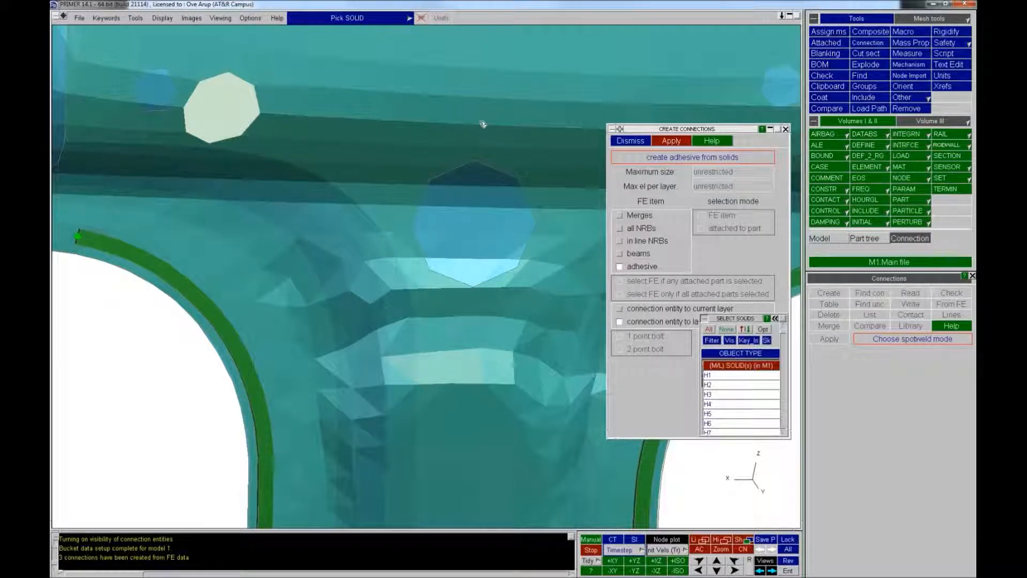
right_click_drag(510, 100, 287, 347, "ctrl")
middle_click_drag(369, 348, 316, 244, "ctrl")
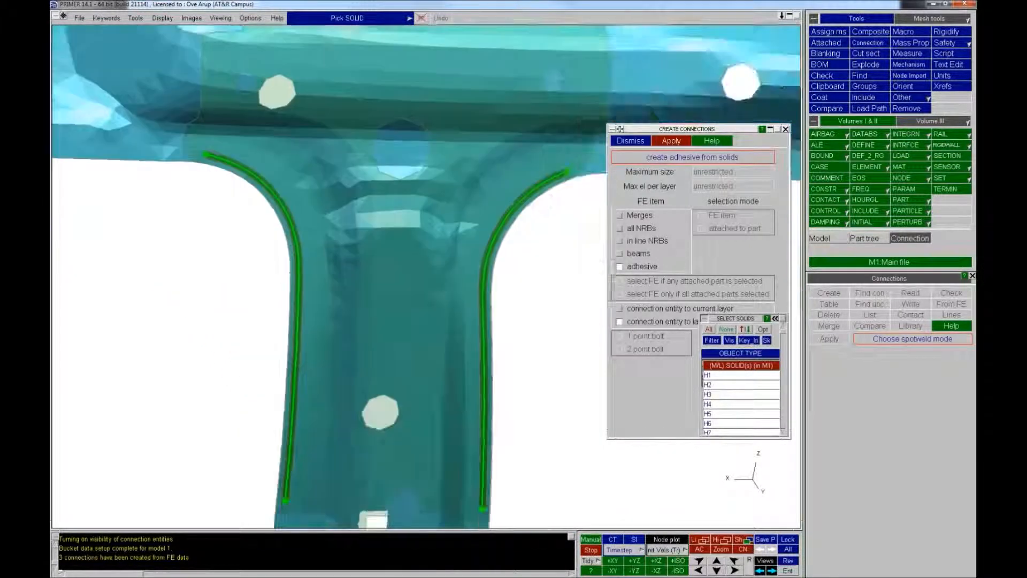
right_click_drag(315, 244, 296, 281, "ctrl")
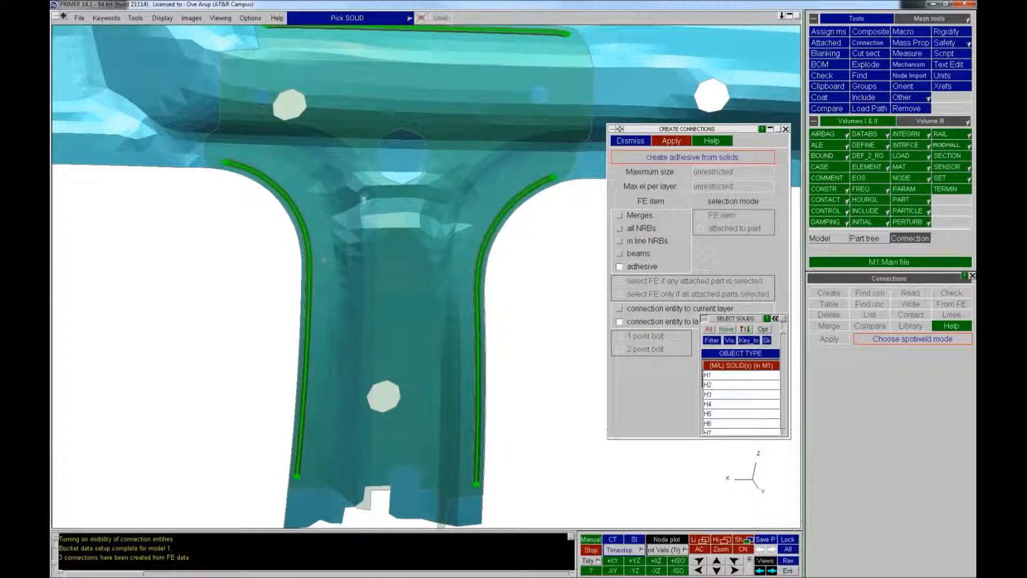
middle_click_drag(364, 198, 360, 214, "ctrl")
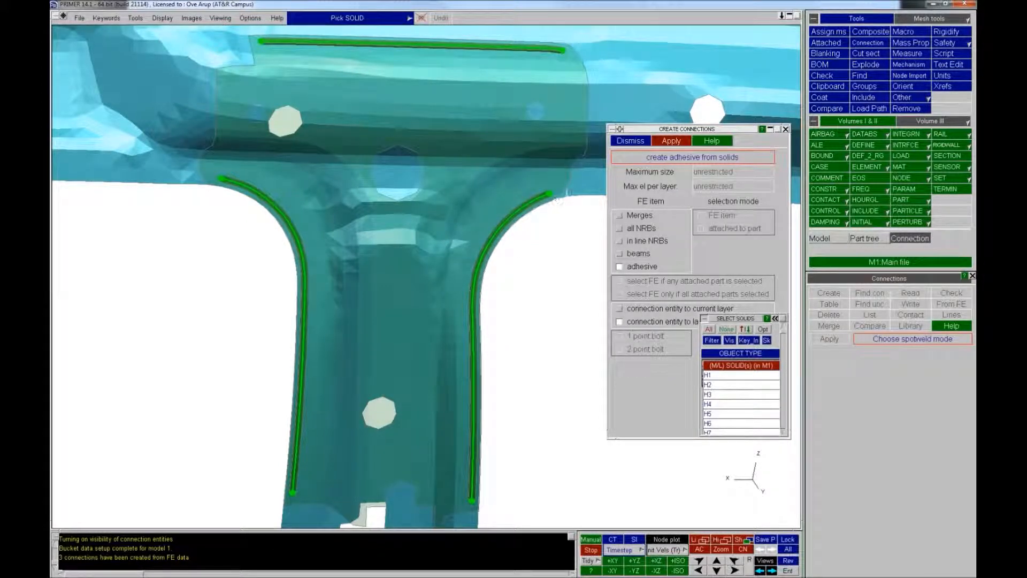
left_click(630, 141)
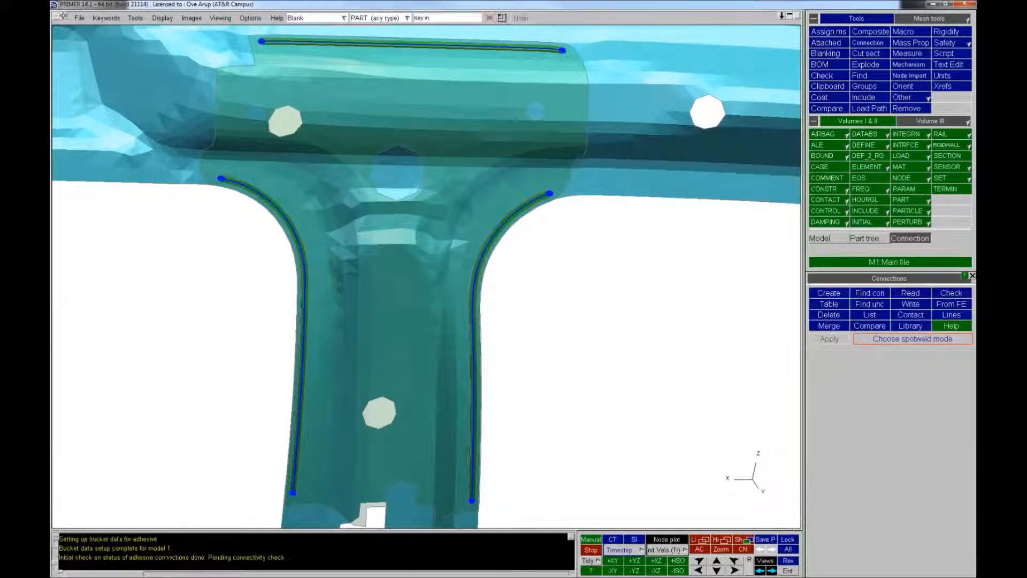
Open the connection table for all adhesive connections and set the adhesive number to 2 for CNX1, CNX2 and CNX3
left_click(835, 306)
left_click(835, 340)
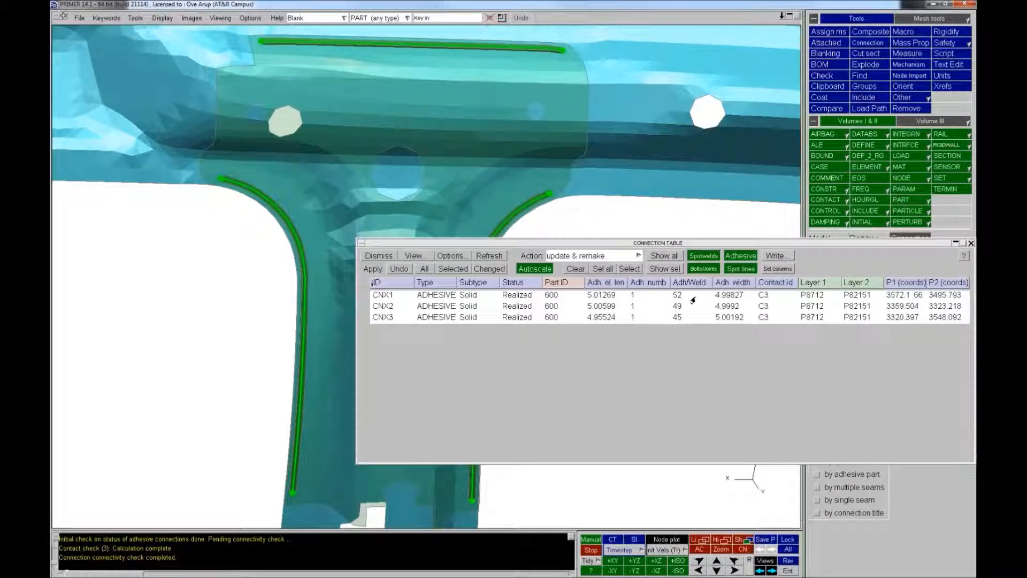
left_click_drag(634, 303, 643, 324)
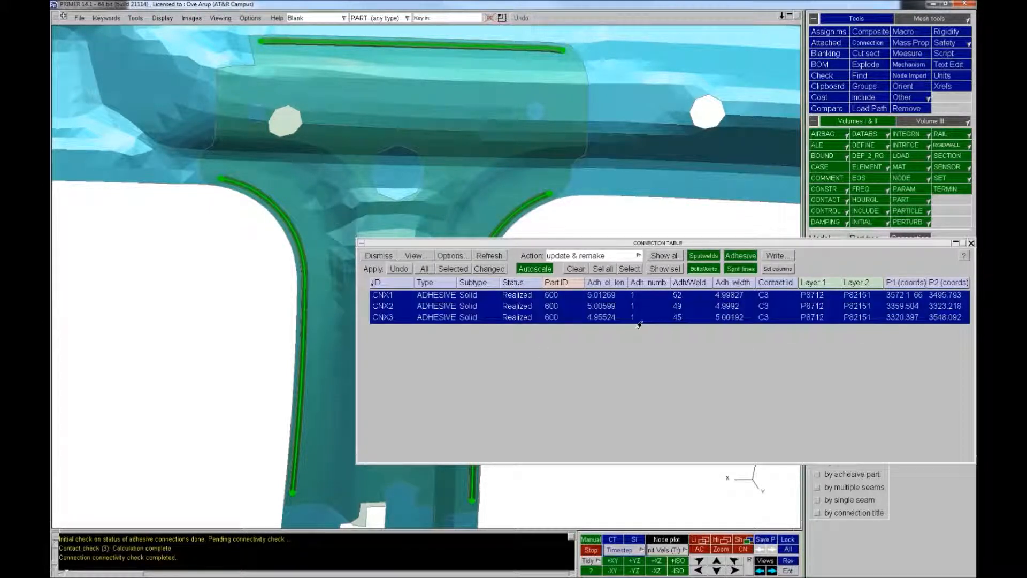
right_click(640, 325)
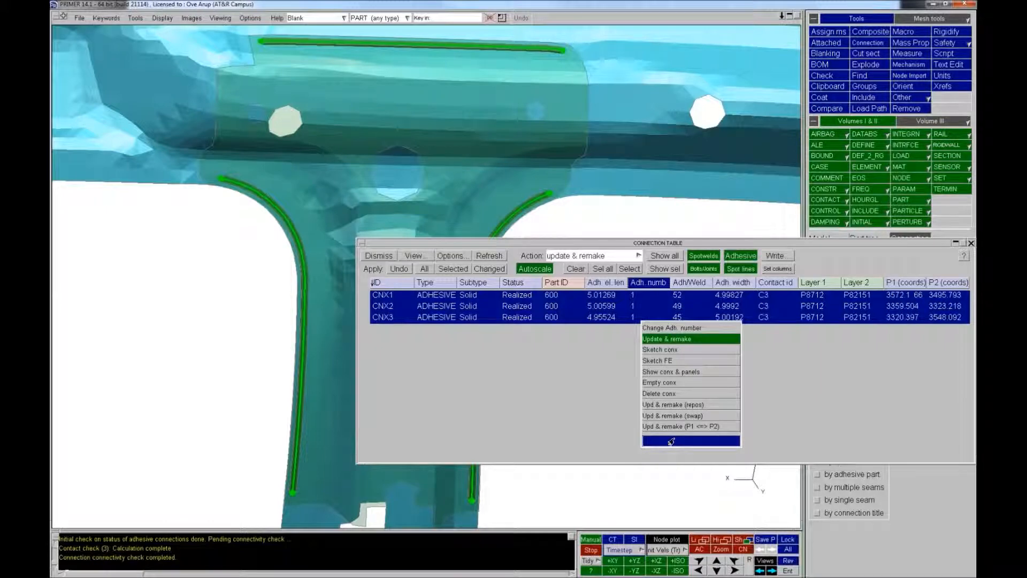
left_click(672, 442)
right_click(640, 328)
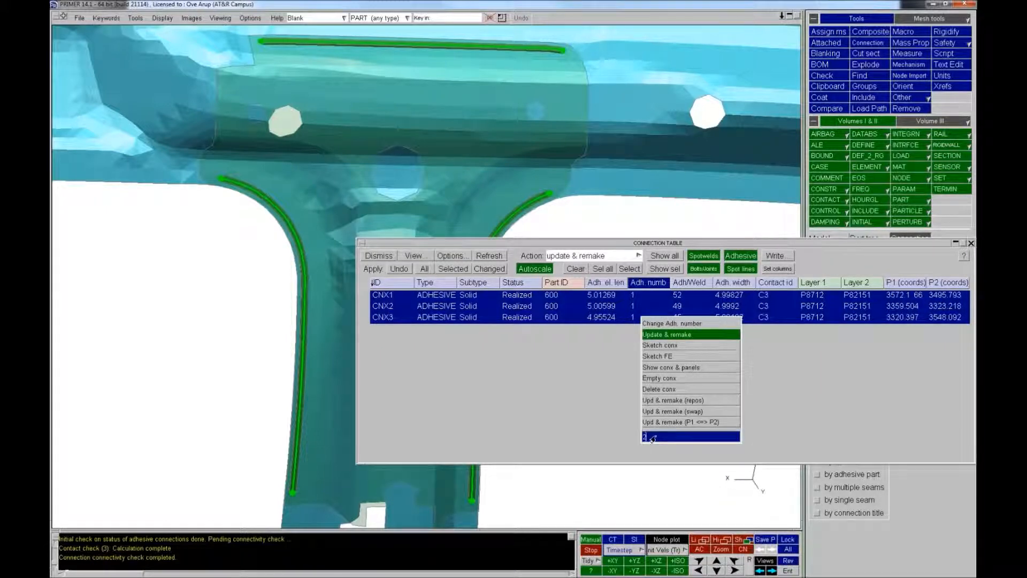
type("2")
key("Return")
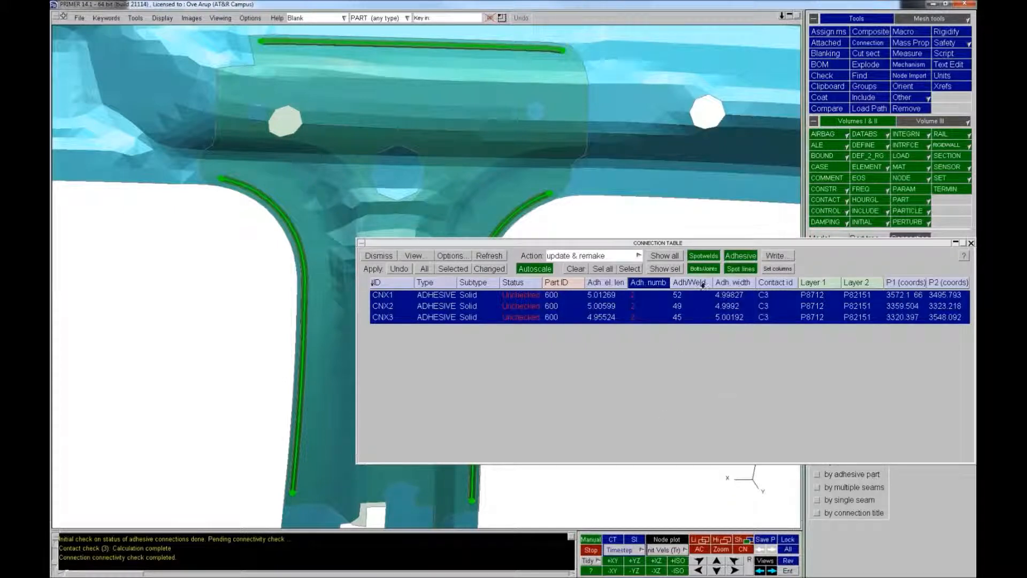
Set the adhesive width of all three connections to 10, and update and remake them
left_click(732, 297)
left_click(728, 321, "shift")
right_click(728, 321)
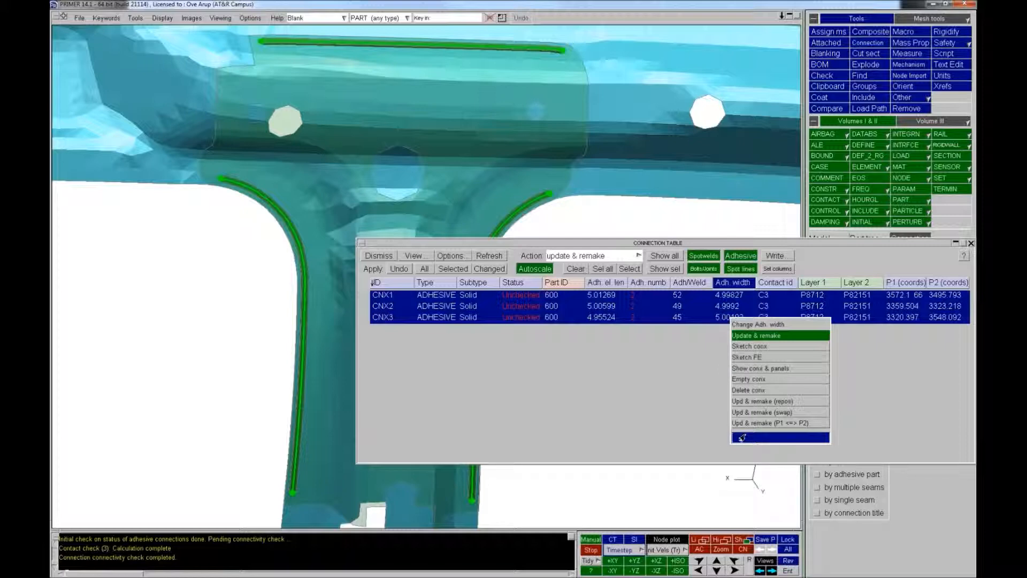
type("10")
key("Return")
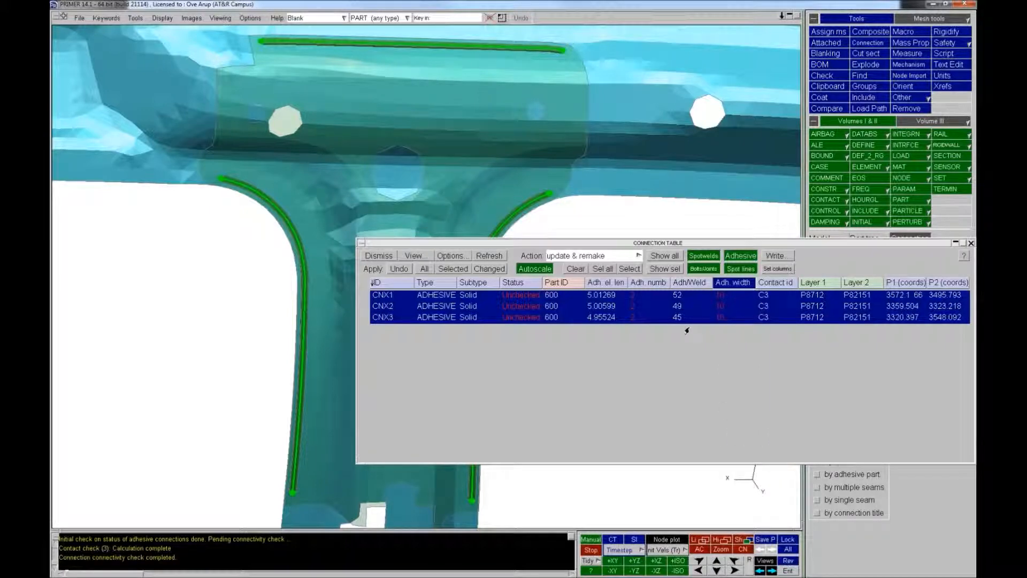
right_click(720, 307)
left_click(740, 323)
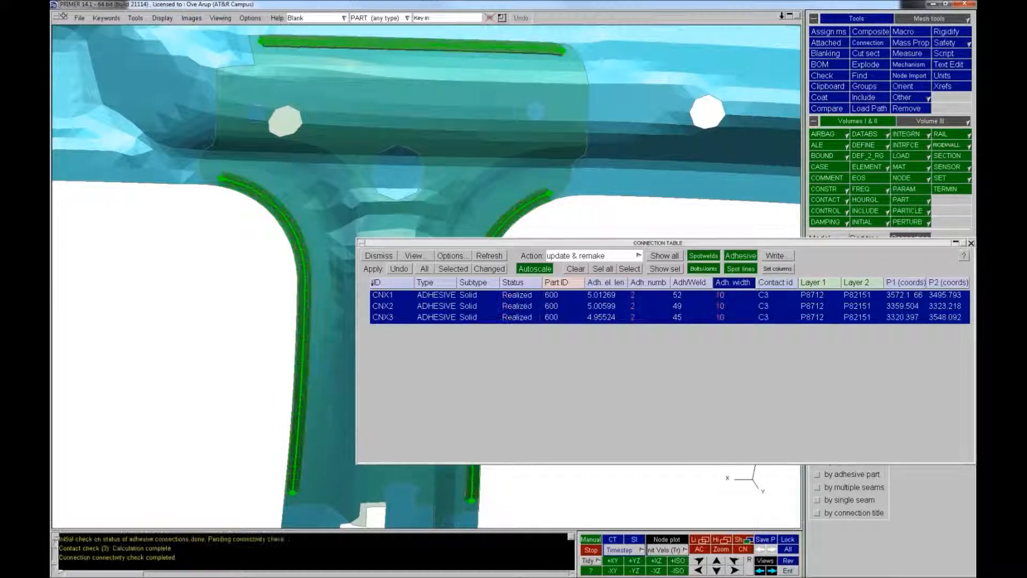
Examine the remade adhesive solids at the end of the curved flange run, in hidden-line display with panels P8712 and P82151 temporarily blanked
scroll(256, 377, "up", 5)
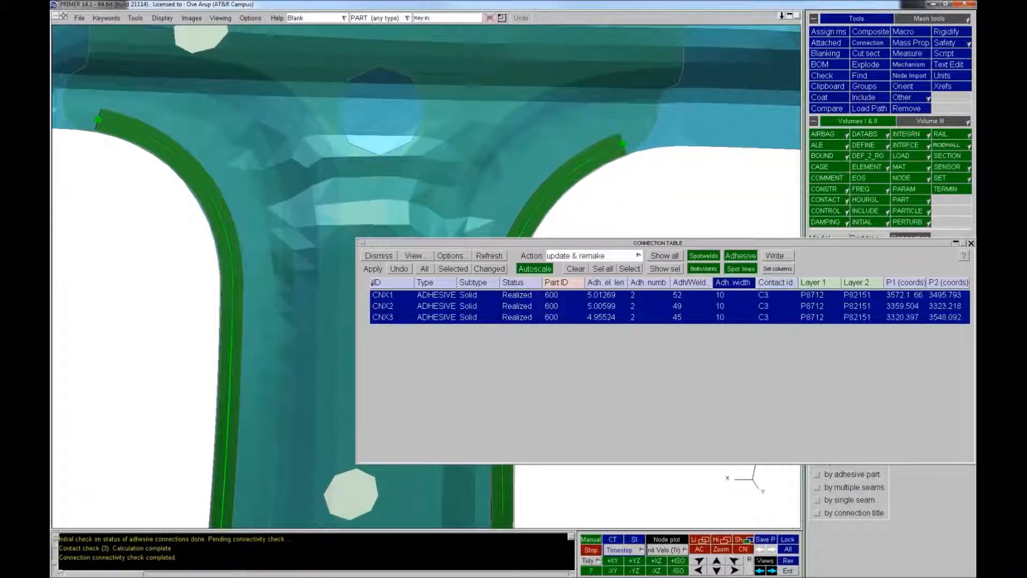
scroll(427, 276, "up", 6)
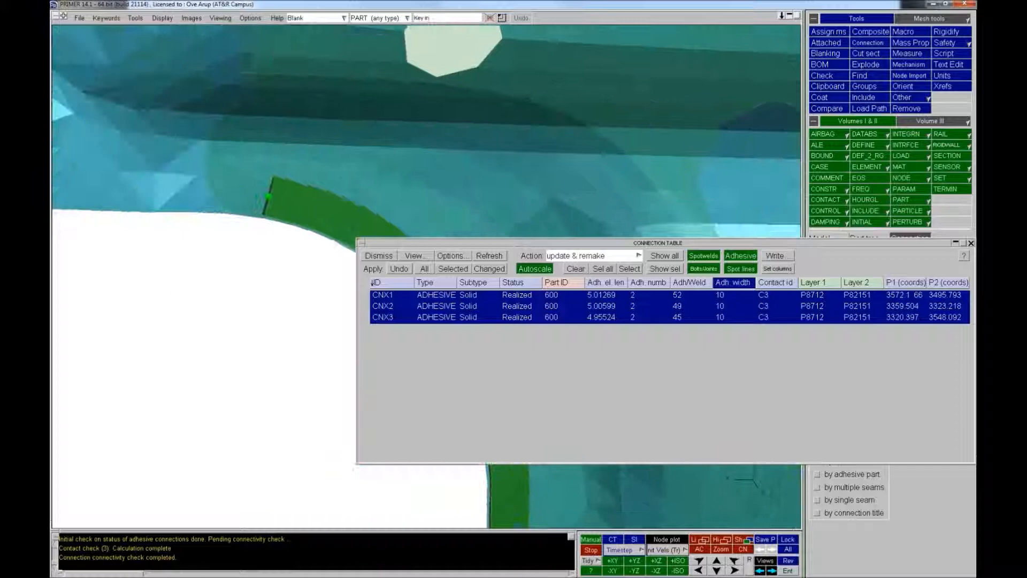
scroll(337, 133, "up", 3)
left_click_drag(223, 243, 259, 207, "shift")
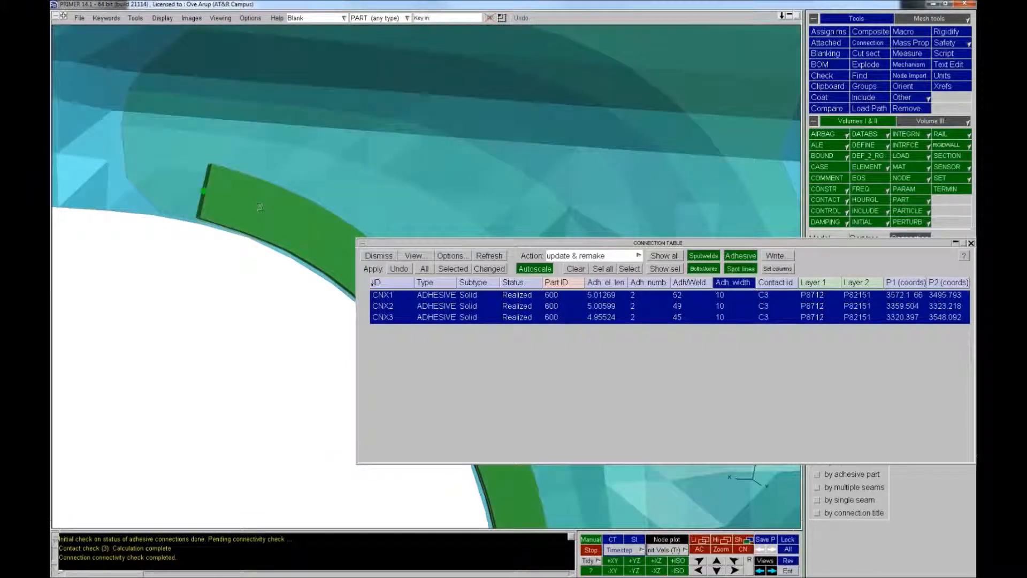
key("h")
left_click(303, 160)
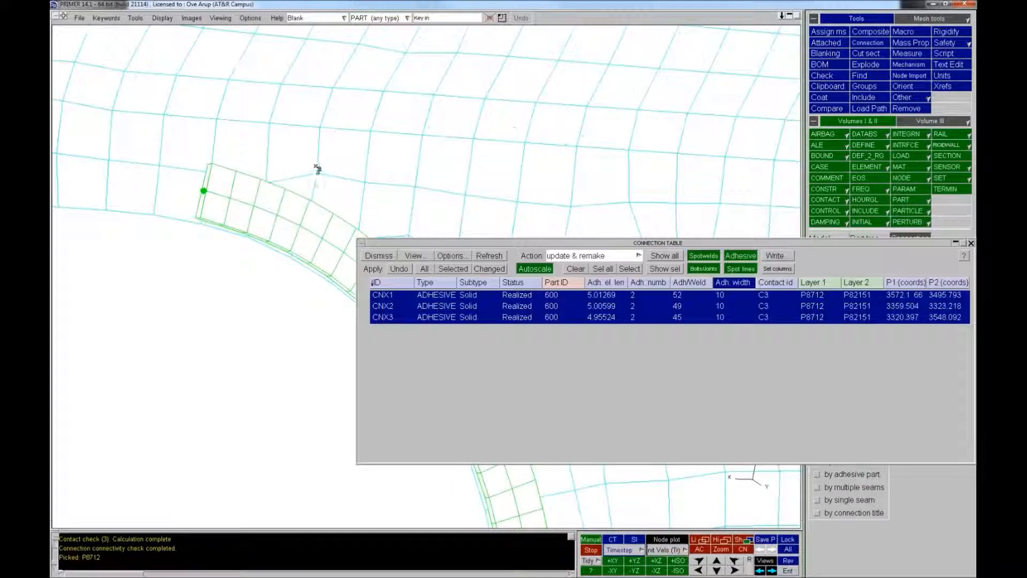
left_click(317, 169)
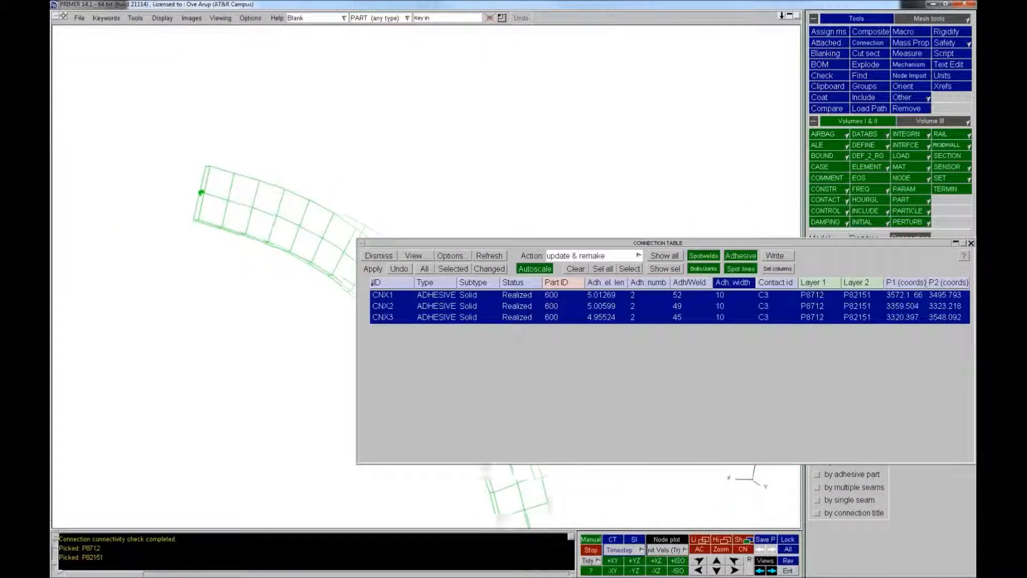
middle_click(278, 217)
middle_click(277, 217)
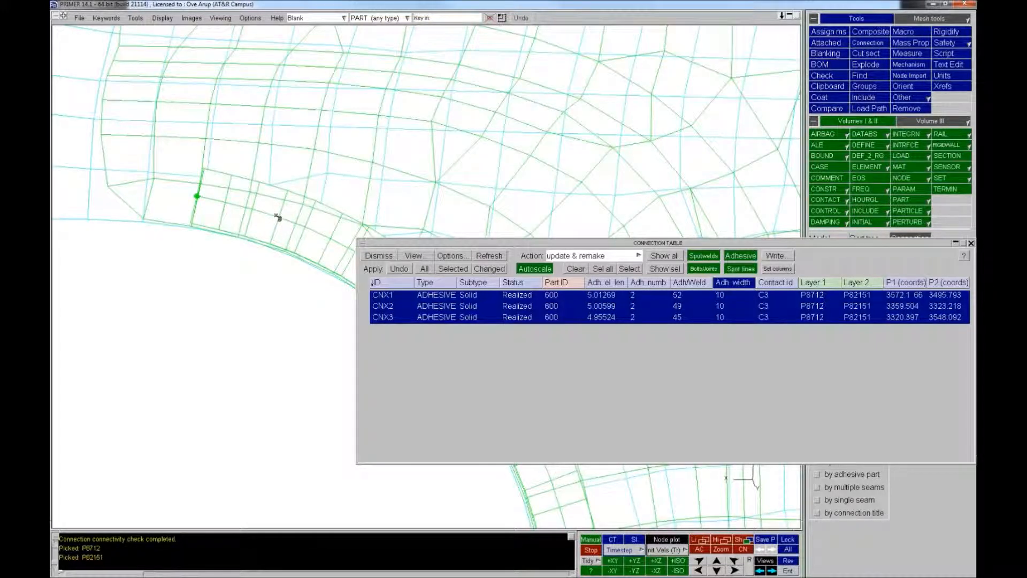
key("s")
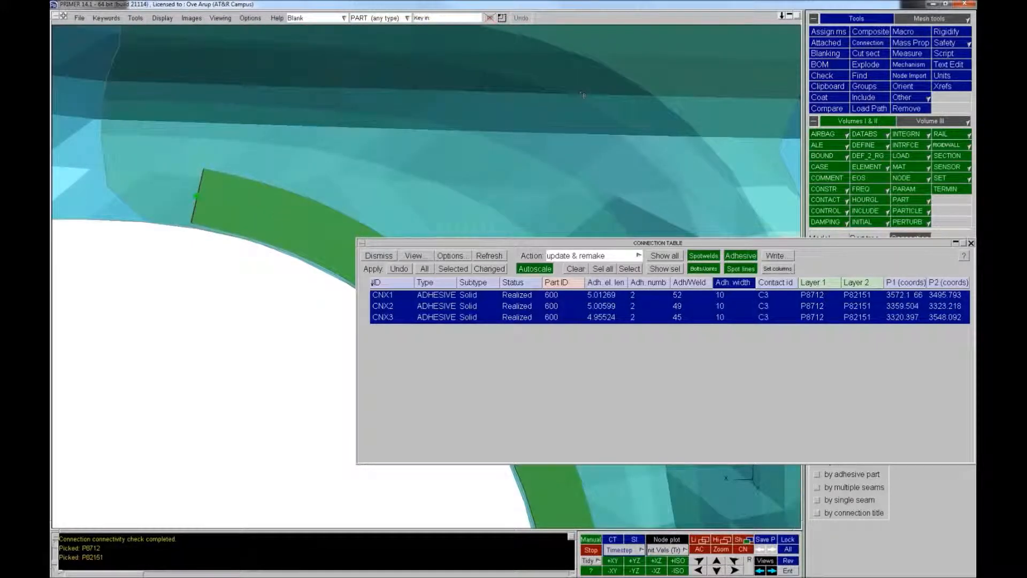
scroll(586, 91, "down", 10)
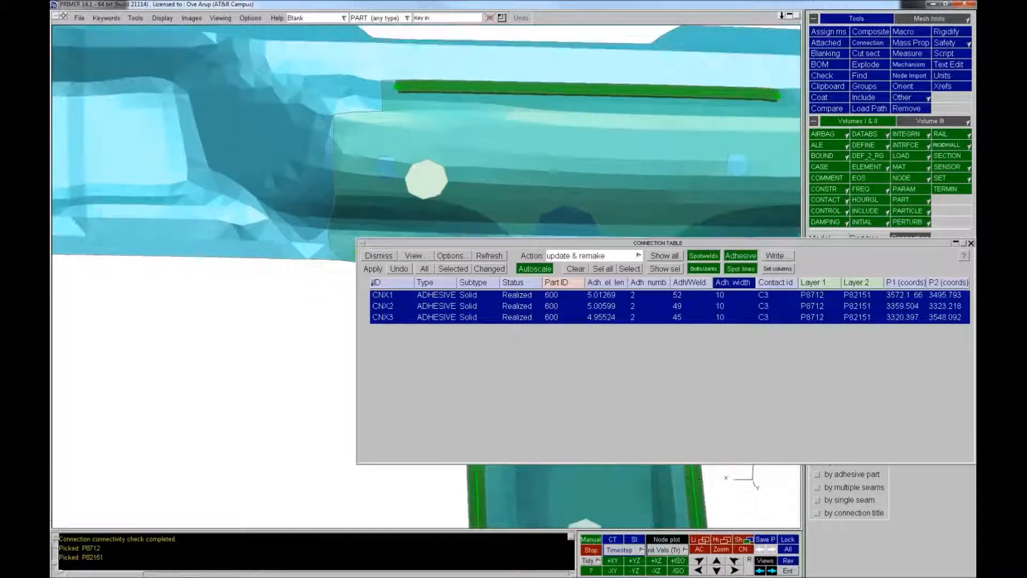
middle_click_drag(585, 91, 403, 62, "shift")
scroll(403, 160, "down", 5)
middle_click_drag(404, 161, 276, 108, "shift")
scroll(341, 109, "down", 2)
scroll(246, 108, "up", 1)
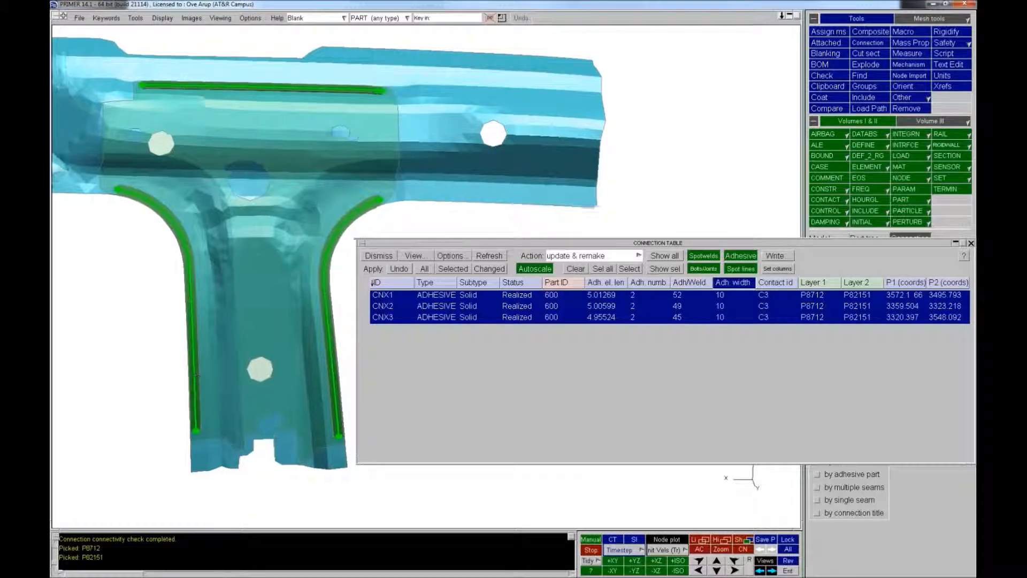
Extend CNX1's adhesive path by picking a new start point on the flange beyond the run's upper end, and update and remake the connection
scroll(197, 376, "up", 3)
middle_click_drag(197, 376, 503, 308, "shift")
scroll(310, 65, "up", 3)
middle_click_drag(310, 64, 313, 312, "shift")
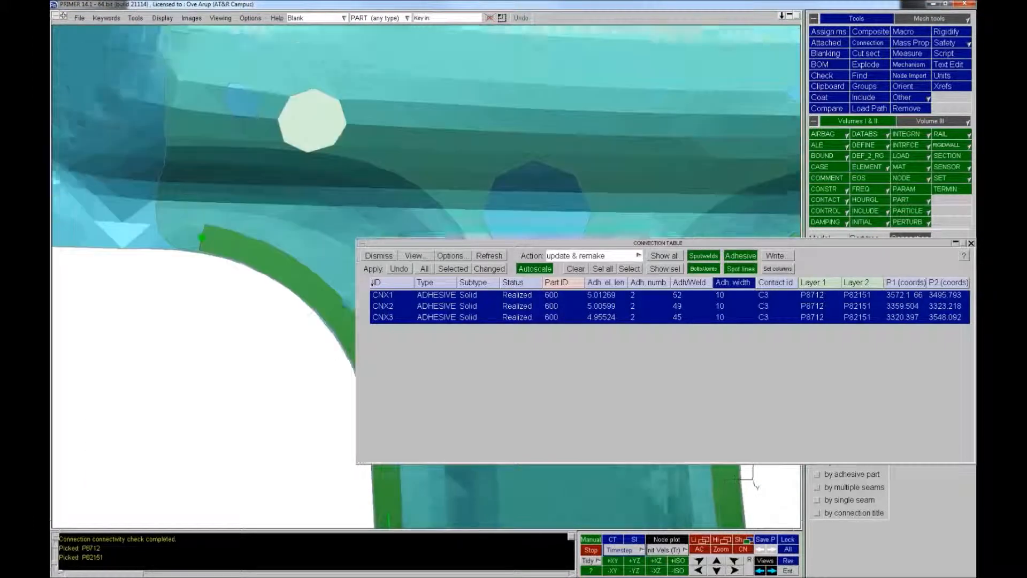
scroll(314, 312, "up", 2)
middle_click_drag(287, 92, 429, 91, "shift")
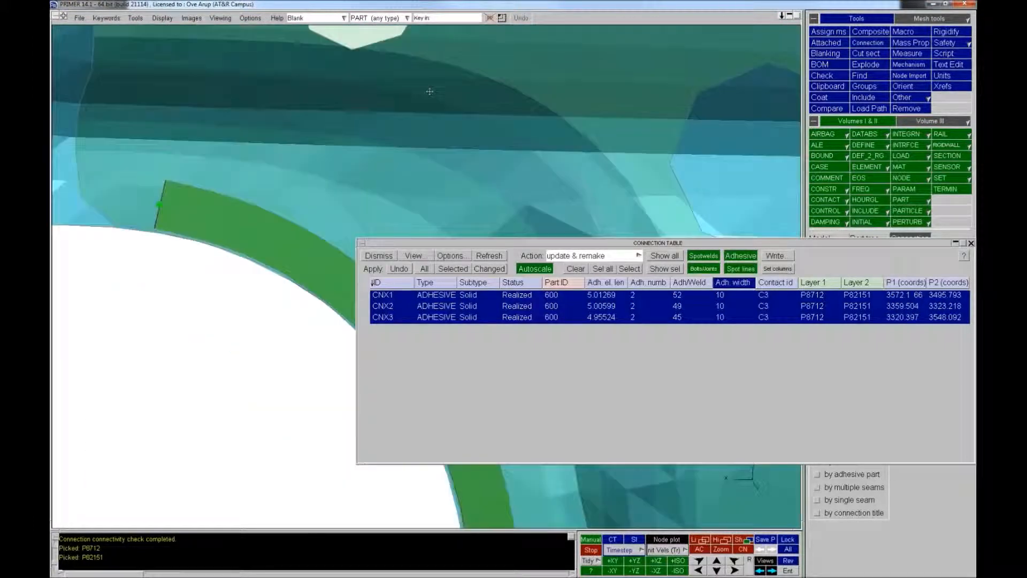
left_click(634, 296)
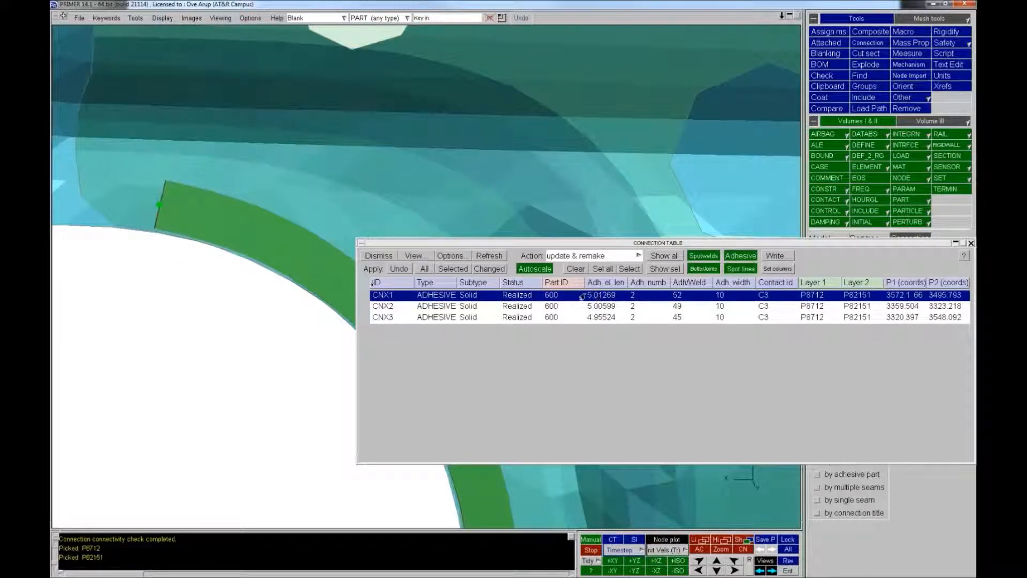
right_click(675, 298)
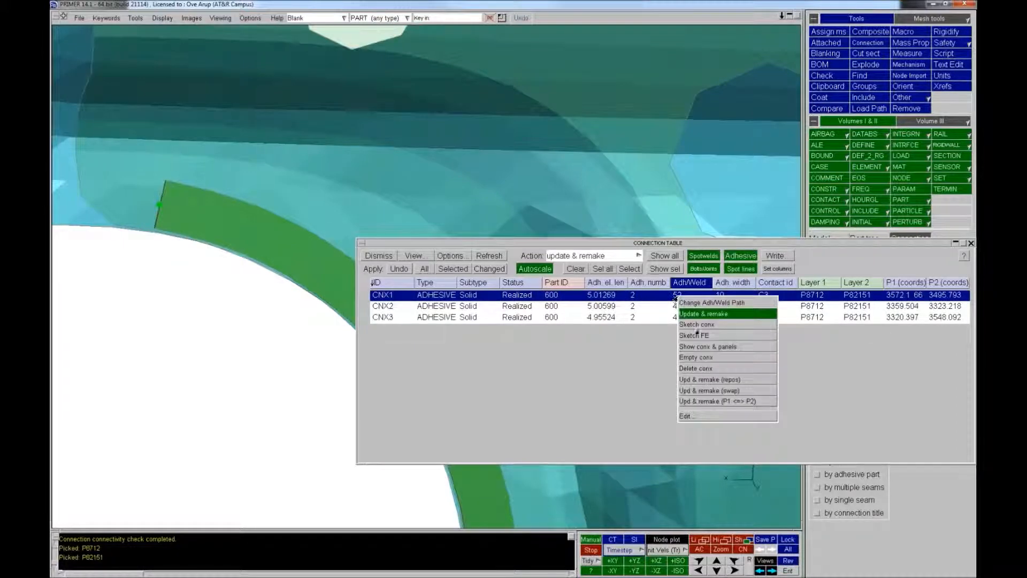
left_click(717, 416)
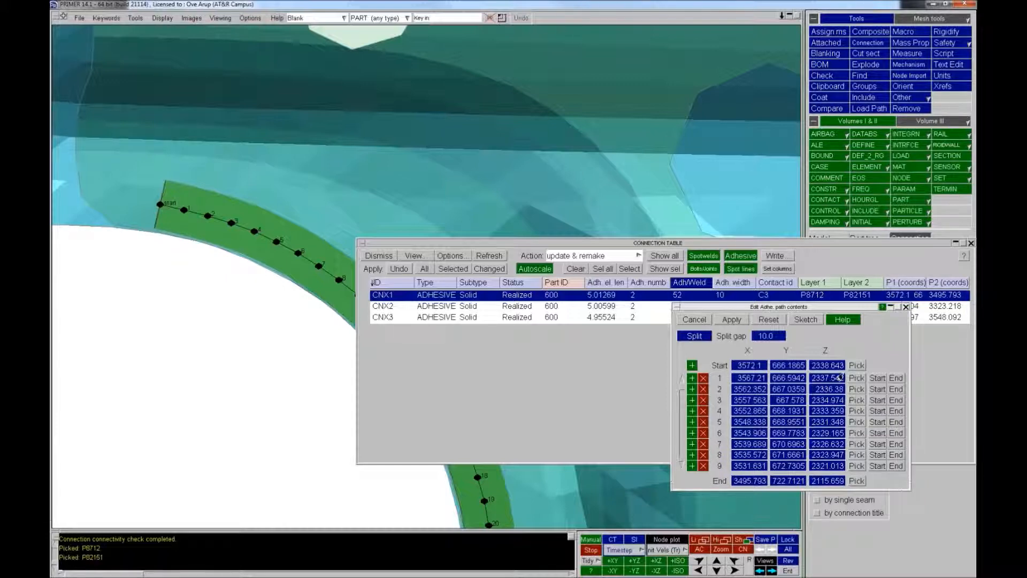
left_click(855, 366)
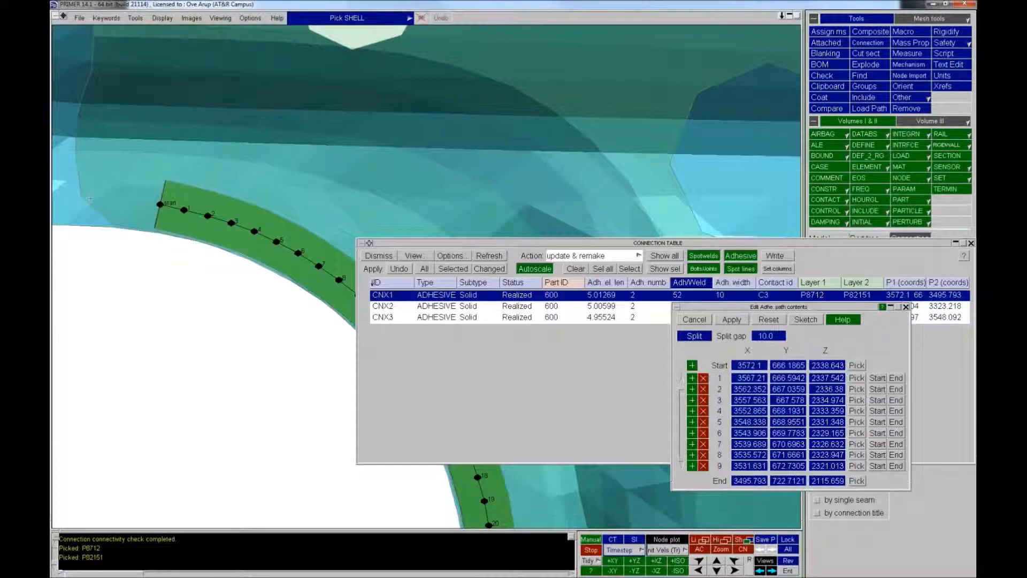
left_click(127, 201)
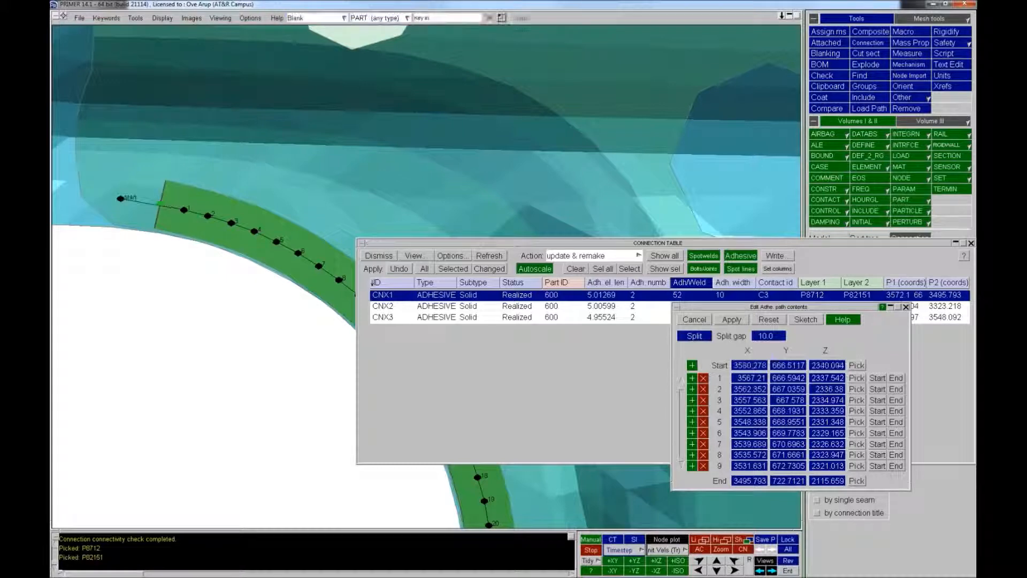
left_click(731, 319)
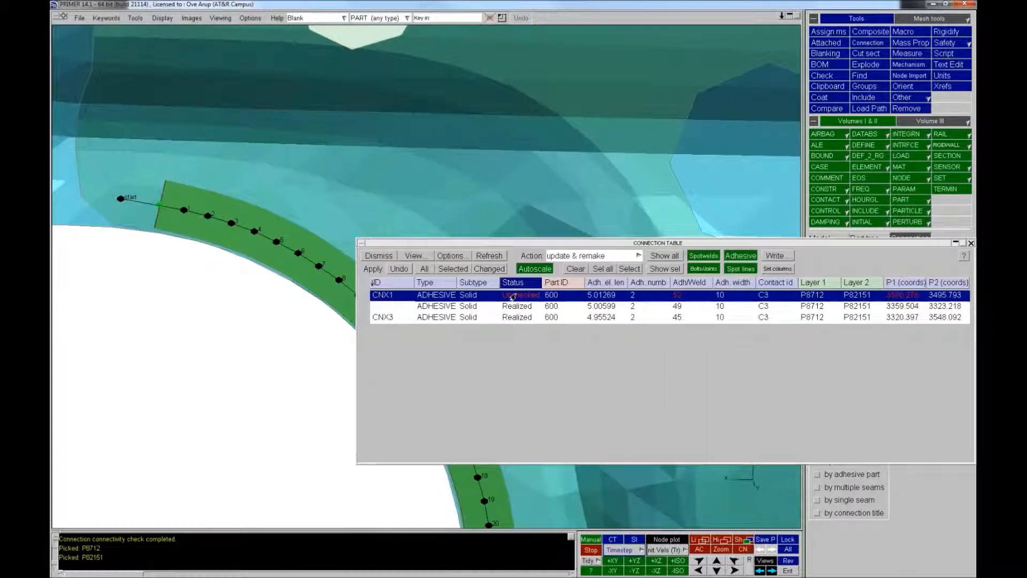
left_click(517, 296)
left_click(539, 311)
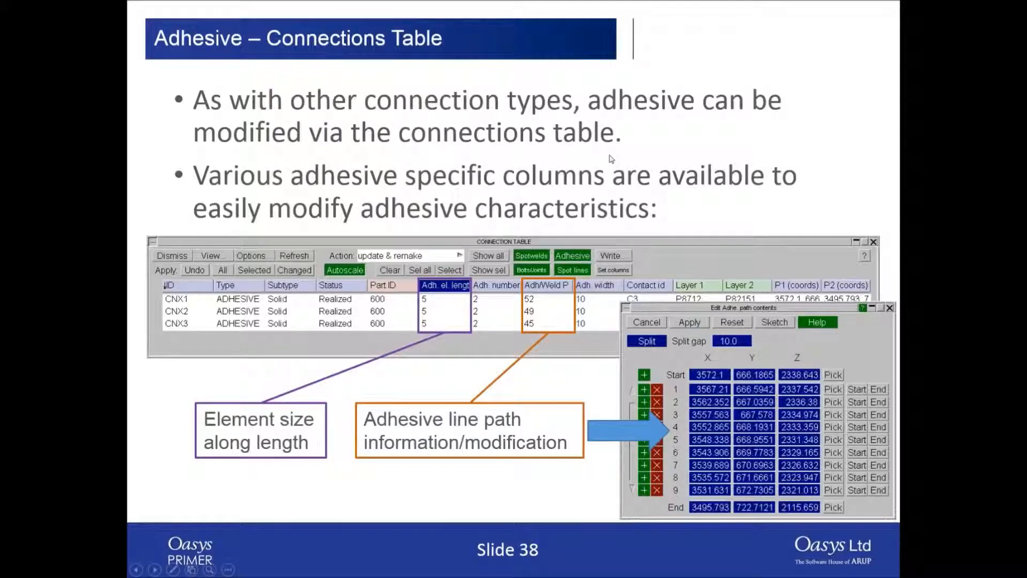
left_click(614, 158)
left_click(614, 159)
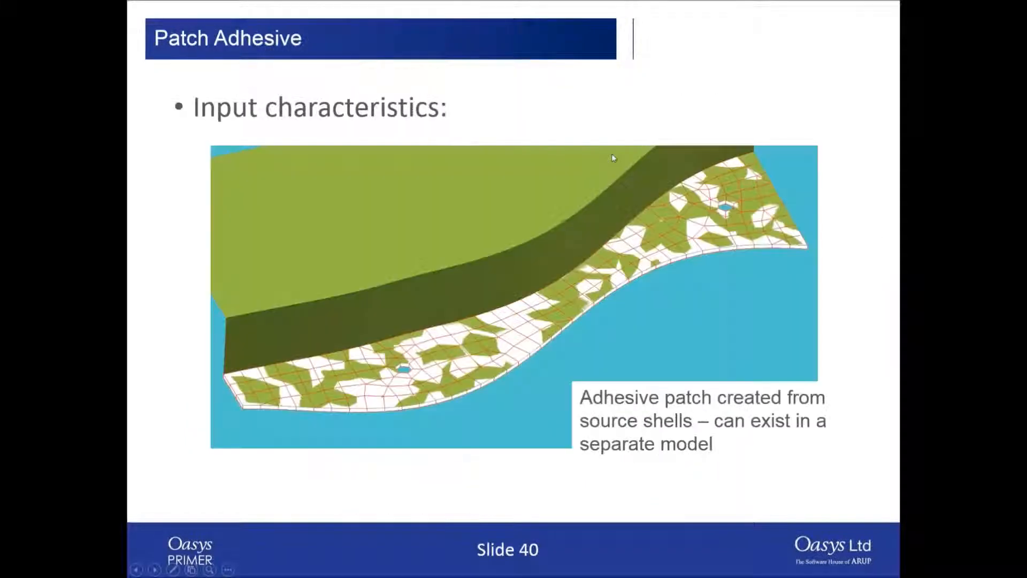